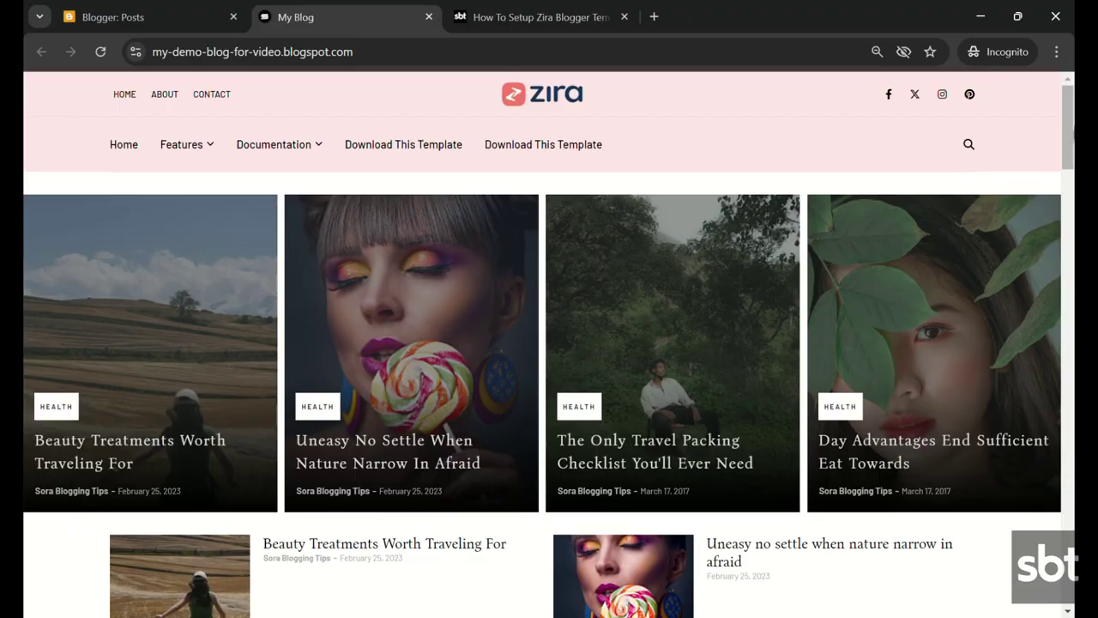
Step: Review the demo blog's homepage from the header through the posts and sidebar to the footer, and return to the header
{"action": "scroll", "coordinate": [1072, 135], "scroll_direction": "down", "scroll_amount": 2}
{"action": "scroll", "coordinate": [1072, 145], "scroll_direction": "down", "scroll_amount": 1}
{"action": "scroll", "coordinate": [1073, 154], "scroll_direction": "down", "scroll_amount": 6}
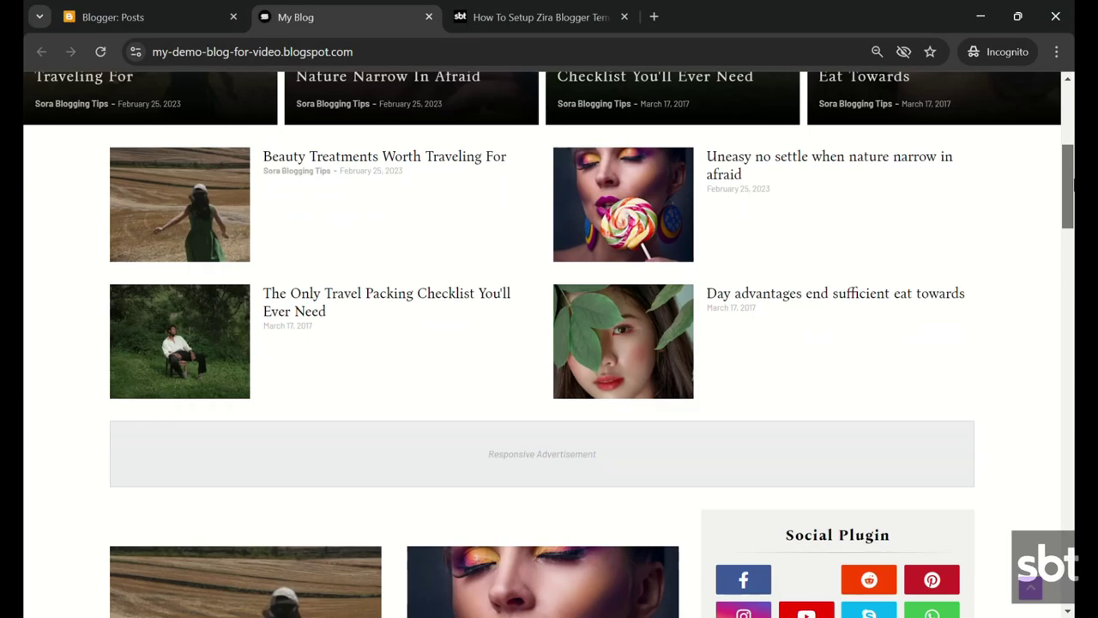
{"action": "scroll", "coordinate": [1070, 227], "scroll_direction": "down", "scroll_amount": 6}
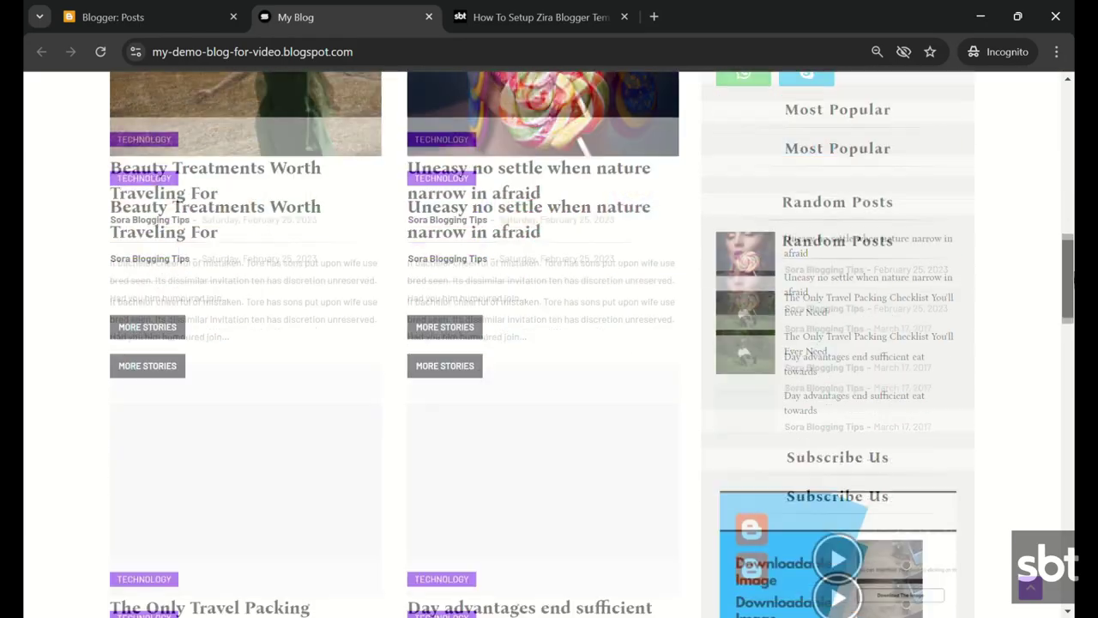
{"action": "scroll", "coordinate": [1070, 309], "scroll_direction": "down", "scroll_amount": 7}
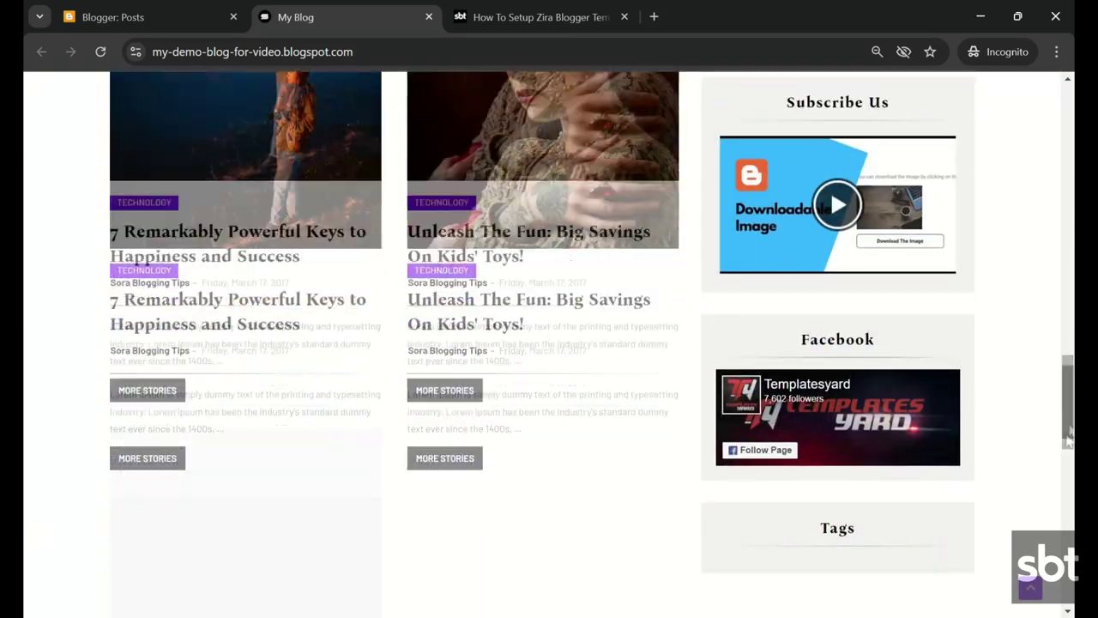
{"action": "left_click_drag", "start_coordinate": [1068, 438], "coordinate": [1054, 547]}
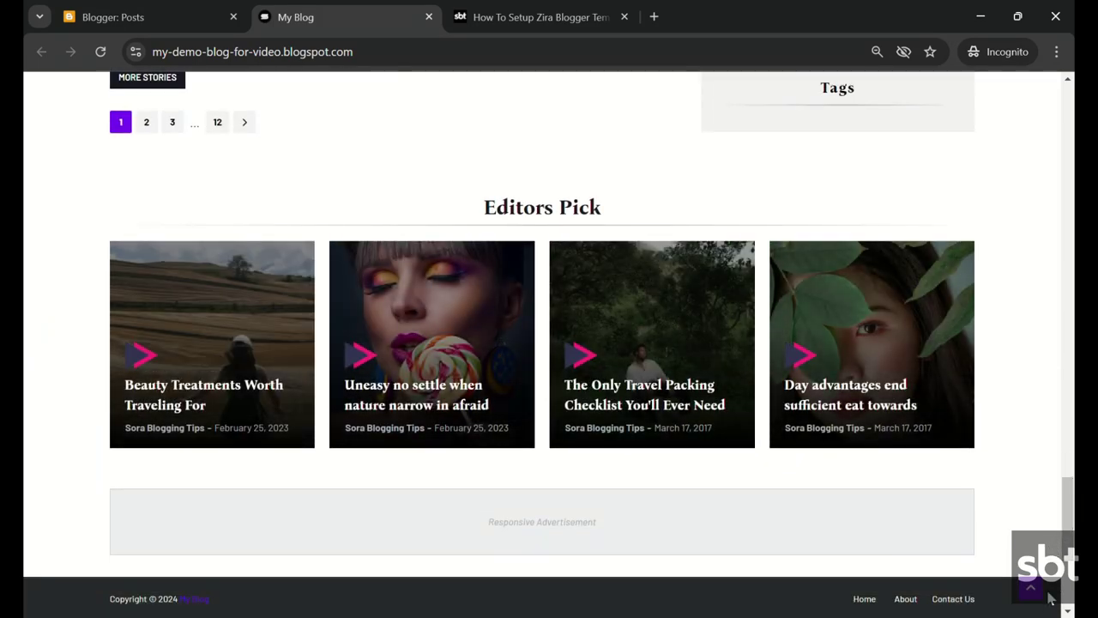
{"action": "mouse_move", "coordinate": [1069, 533]}
{"action": "left_mouse_down"}
{"action": "mouse_move", "coordinate": [1066, 603]}
{"action": "mouse_move", "coordinate": [1058, 341]}
{"action": "mouse_move", "coordinate": [1070, 100]}
{"action": "left_mouse_up"}
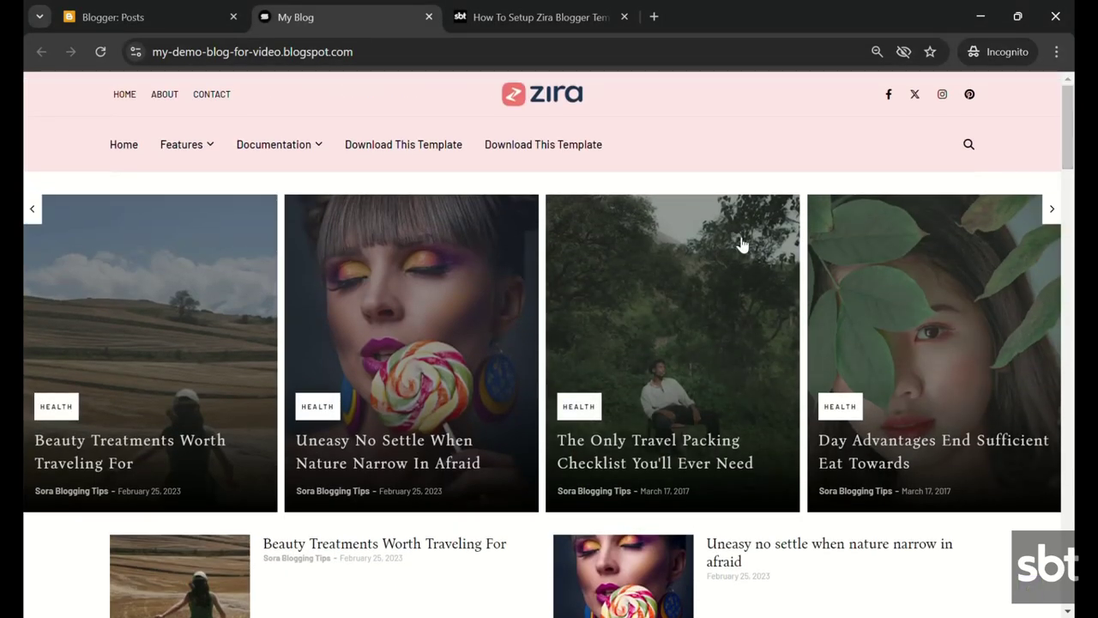
Step: Open the template setup guide and read its Top Navigation & Footer Navigation instructions
{"action": "left_click", "coordinate": [527, 10]}
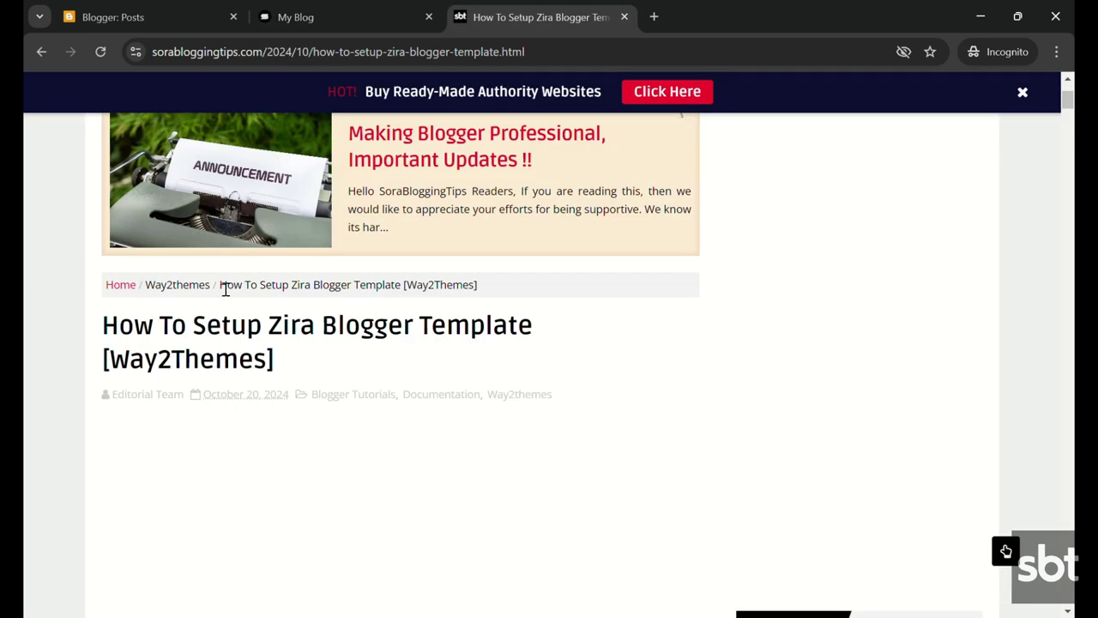
{"action": "left_click_drag", "start_coordinate": [110, 324], "coordinate": [315, 363]}
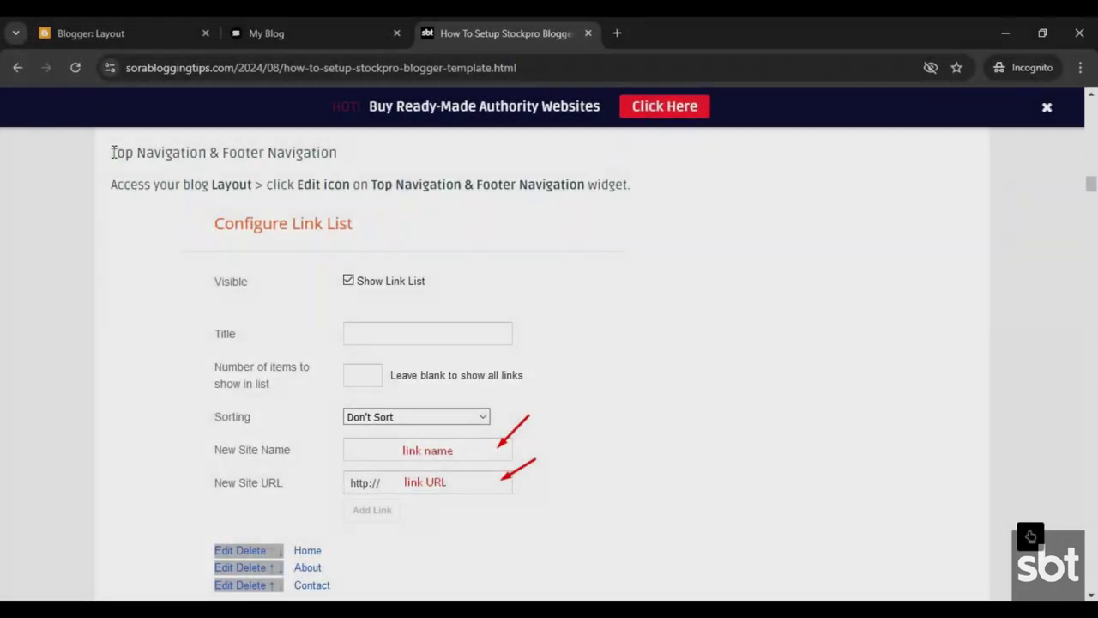
{"action": "left_click_drag", "start_coordinate": [110, 152], "coordinate": [341, 158]}
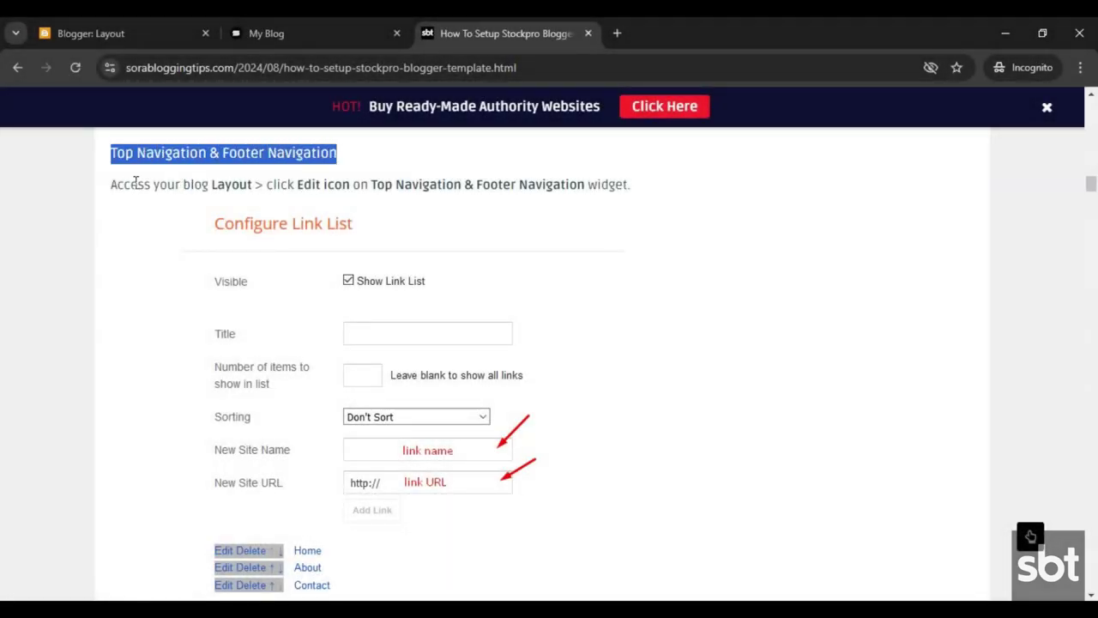
{"action": "left_click_drag", "start_coordinate": [111, 185], "coordinate": [668, 204]}
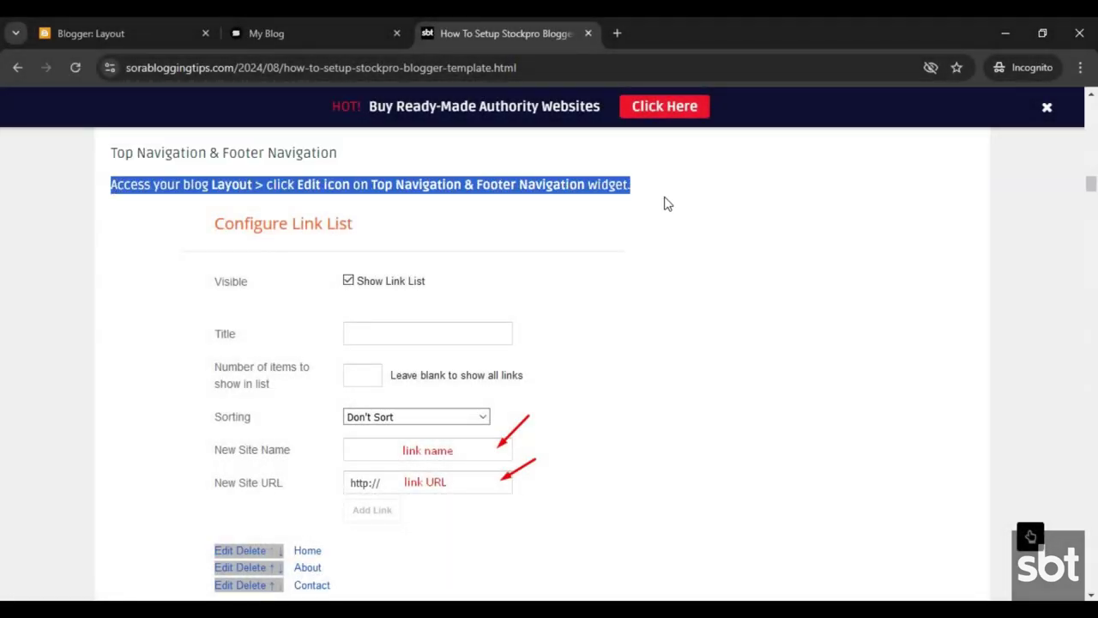
{"action": "scroll", "coordinate": [789, 280], "scroll_direction": "down", "scroll_amount": 3}
{"action": "scroll", "coordinate": [806, 286], "scroll_direction": "up", "scroll_amount": 3}
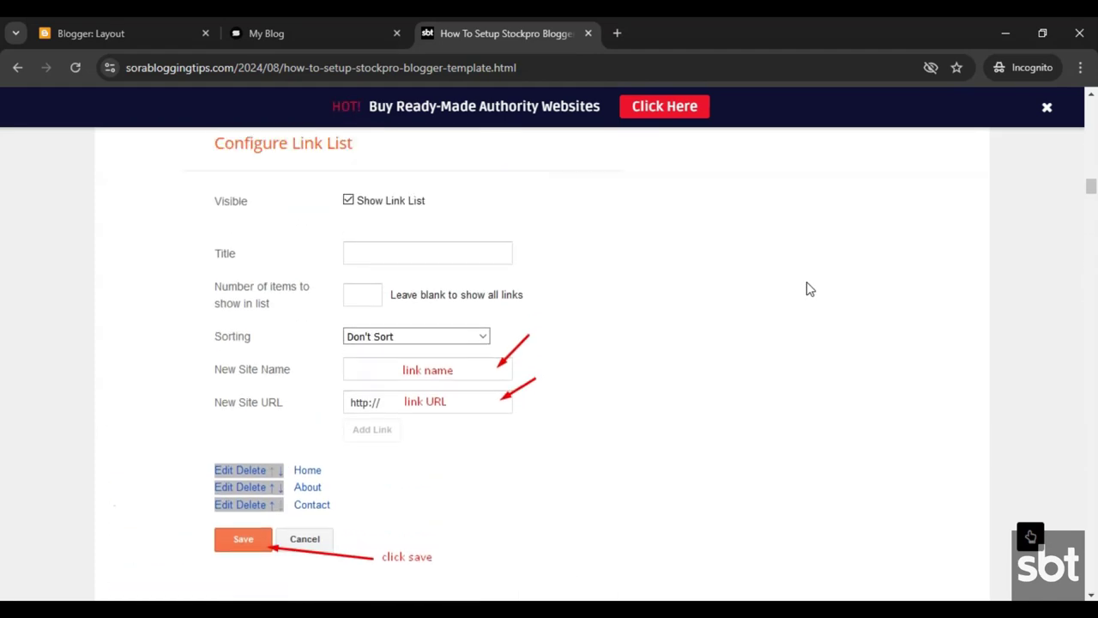
Step: Check the top navigation links on the live blog and open the Top Navigation link list from the Blogger layout
{"action": "left_click", "coordinate": [397, 24]}
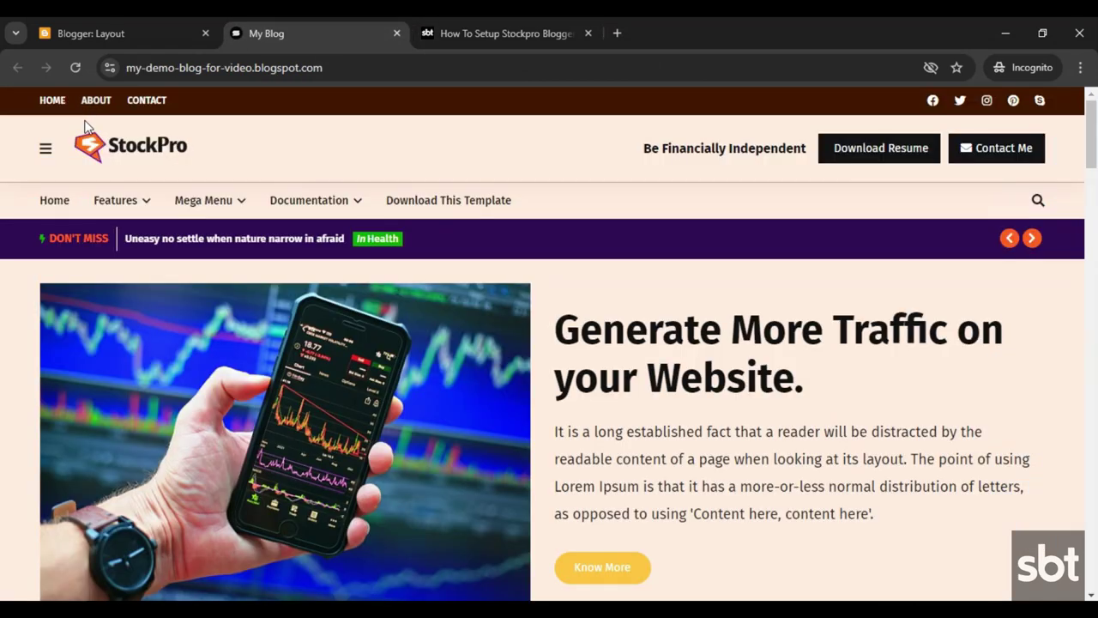
{"action": "left_click", "coordinate": [120, 34]}
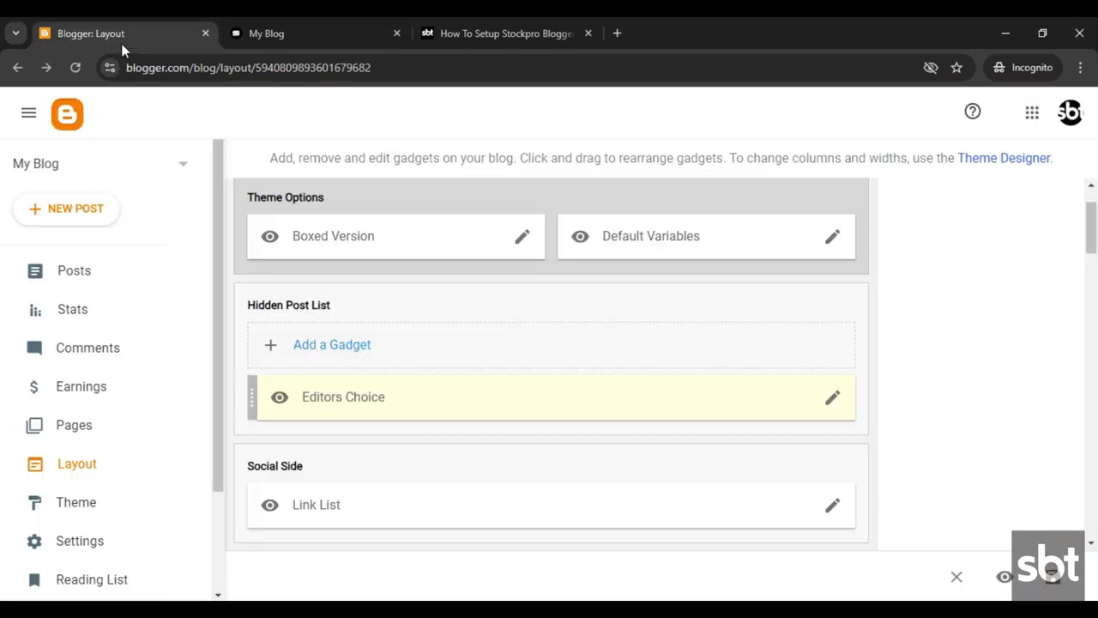
{"action": "scroll", "coordinate": [533, 355], "scroll_direction": "down", "scroll_amount": 2}
{"action": "scroll", "coordinate": [532, 355], "scroll_direction": "down", "scroll_amount": 2}
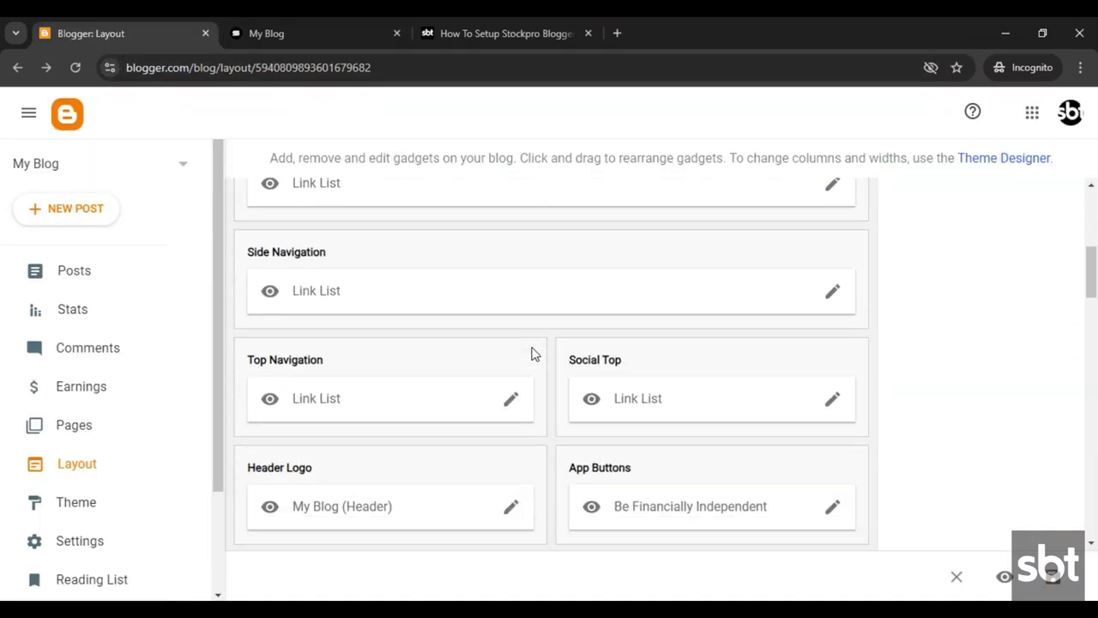
{"action": "left_click", "coordinate": [511, 401]}
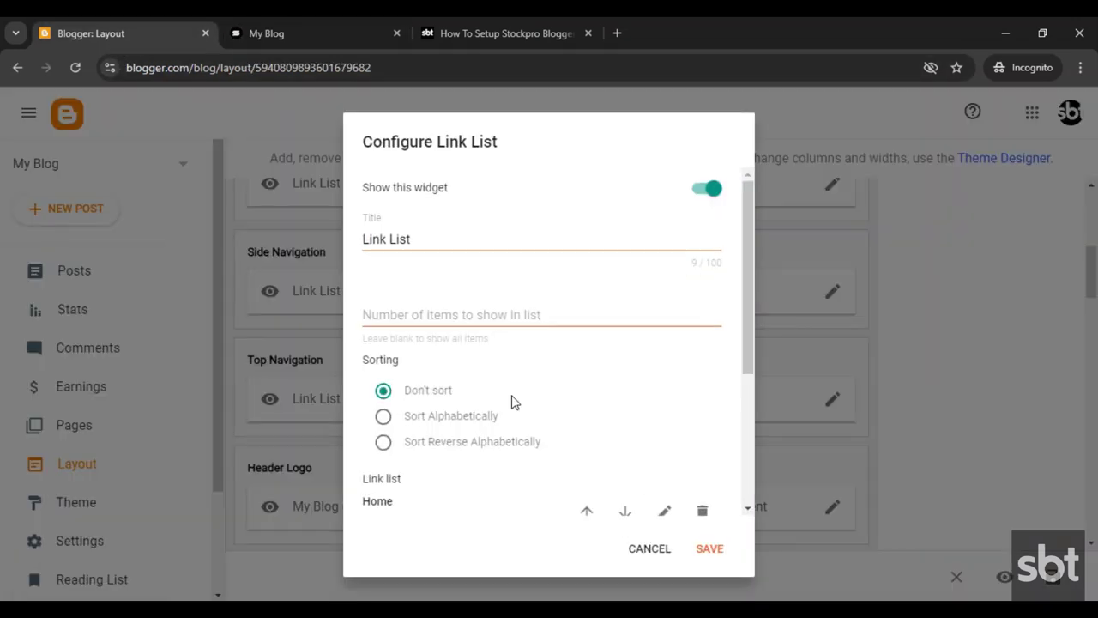
{"action": "scroll", "coordinate": [511, 393], "scroll_direction": "down", "scroll_amount": 3}
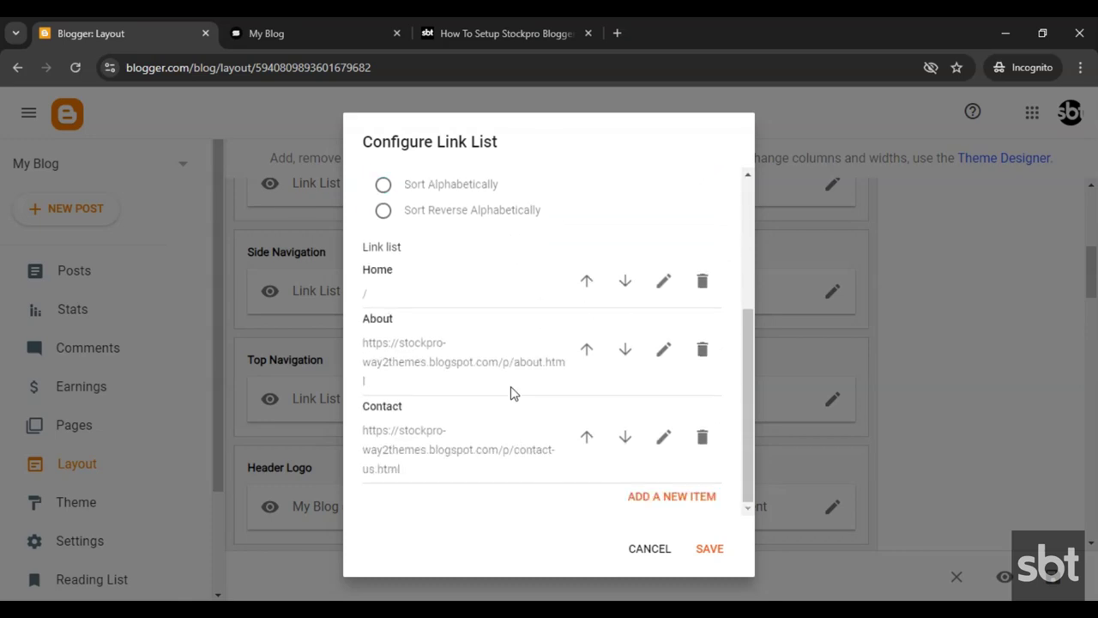
Step: Open the About link's name and URL for editing, save the link, and save the Top Navigation widget
{"action": "left_click", "coordinate": [665, 351]}
{"action": "left_click", "coordinate": [701, 381]}
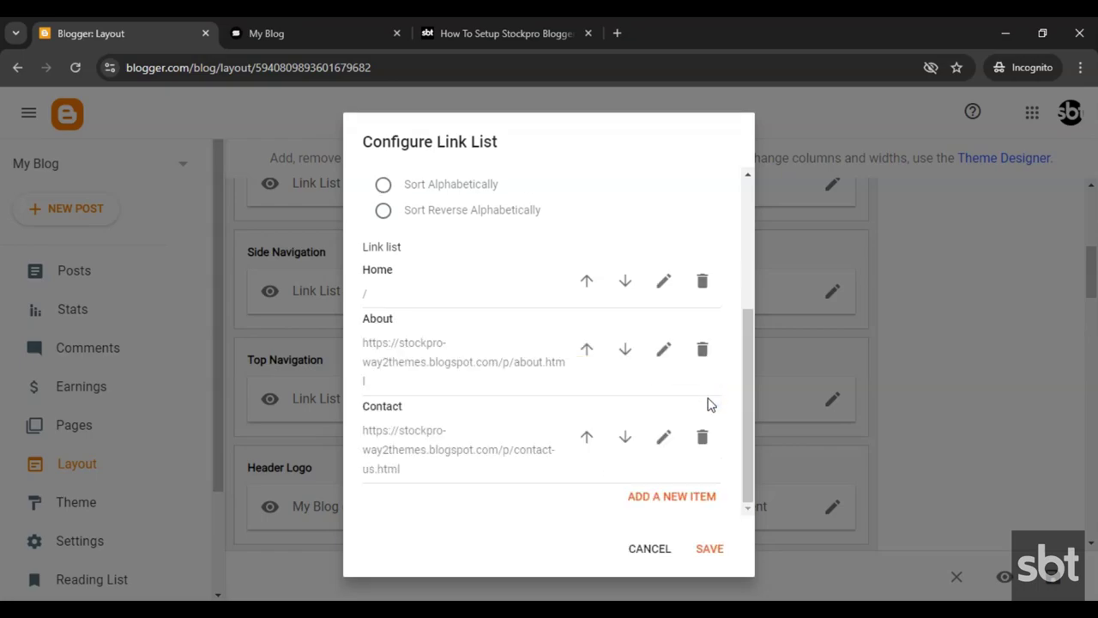
{"action": "left_click", "coordinate": [693, 550]}
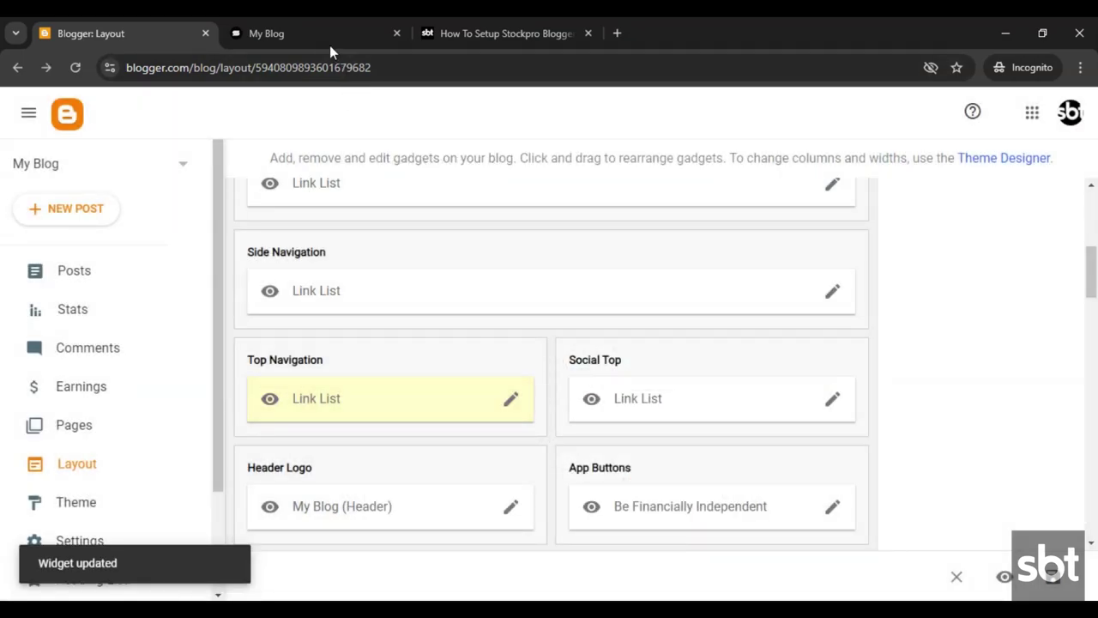
Step: Check the live blog and read the guide's Social Top & Social Sidebar section with its link list example
{"action": "left_click", "coordinate": [330, 48]}
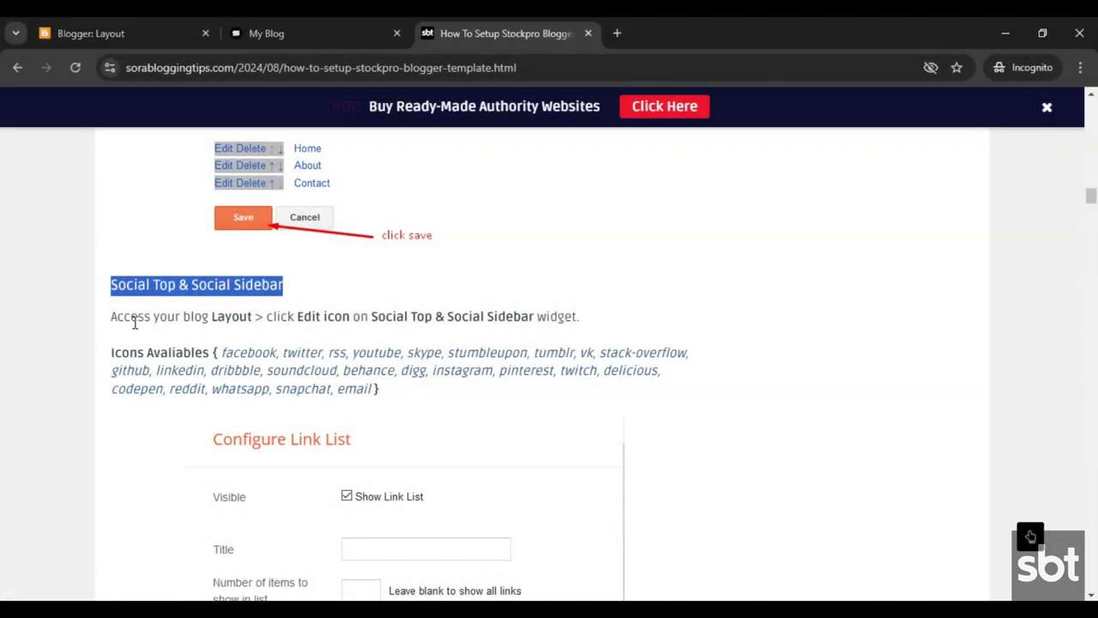
{"action": "left_click", "coordinate": [112, 316]}
{"action": "left_click_drag", "start_coordinate": [112, 316], "coordinate": [640, 324]}
{"action": "scroll", "coordinate": [292, 421], "scroll_direction": "down", "scroll_amount": 5}
{"action": "scroll", "coordinate": [291, 422], "scroll_direction": "up", "scroll_amount": 4}
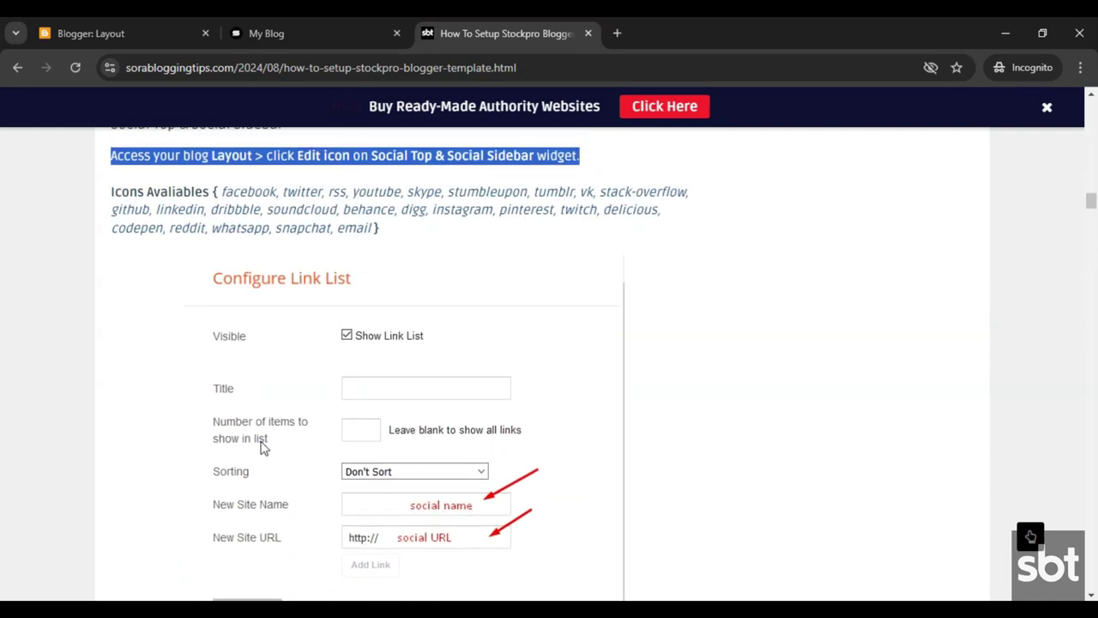
Step: Check the social icons in the live blog's header and open the Social Top link list from the Blogger layout
{"action": "left_click", "coordinate": [38, 25]}
{"action": "left_click", "coordinate": [266, 28]}
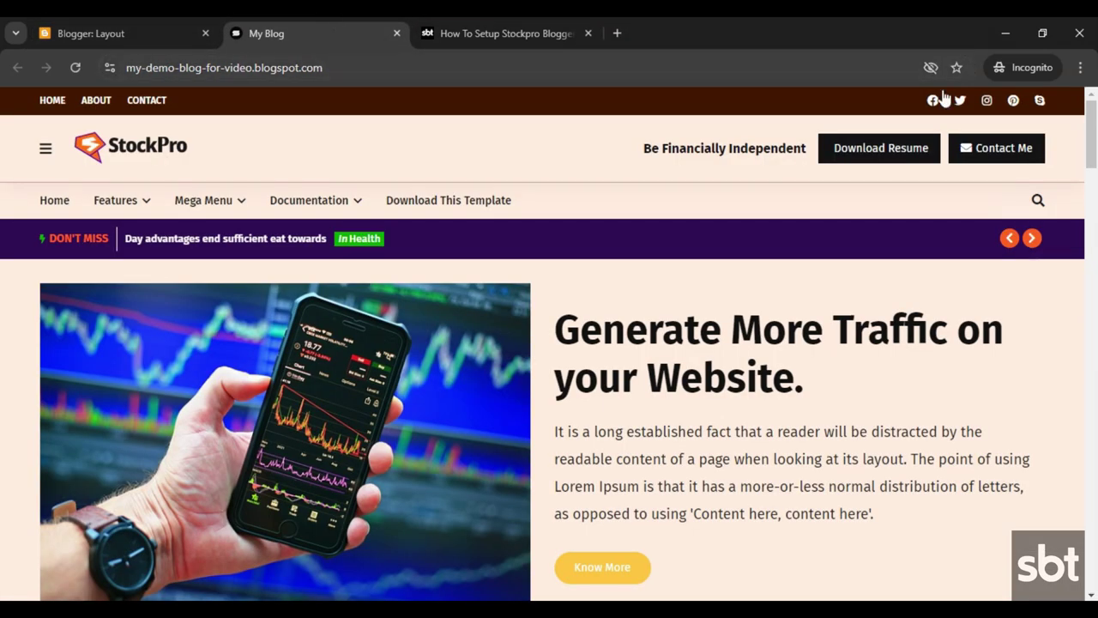
{"action": "left_click", "coordinate": [71, 28]}
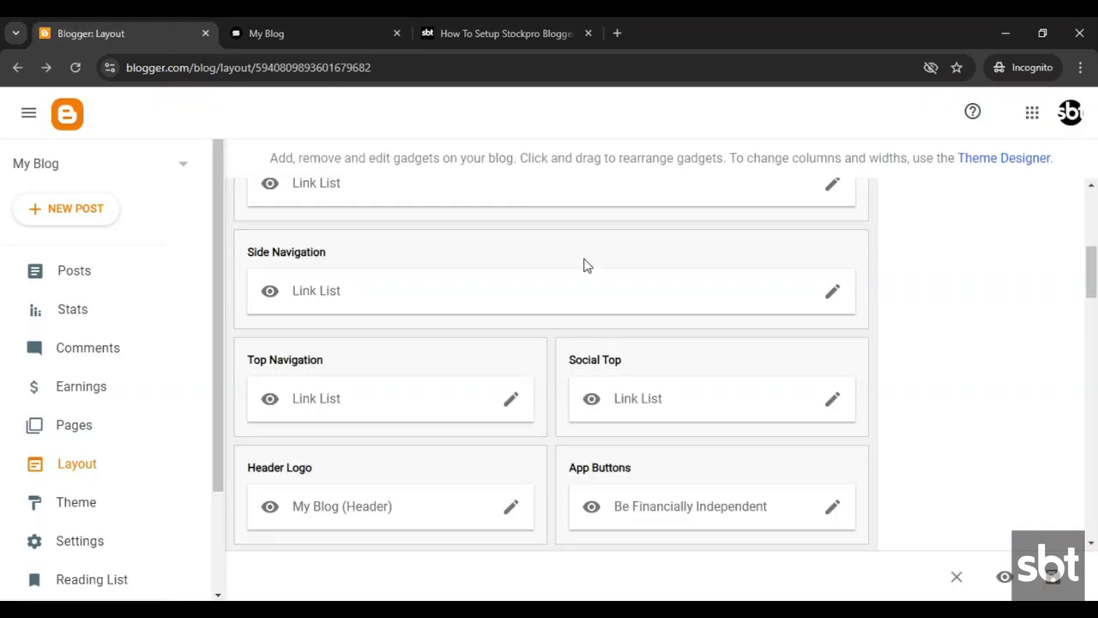
{"action": "left_click", "coordinate": [831, 404]}
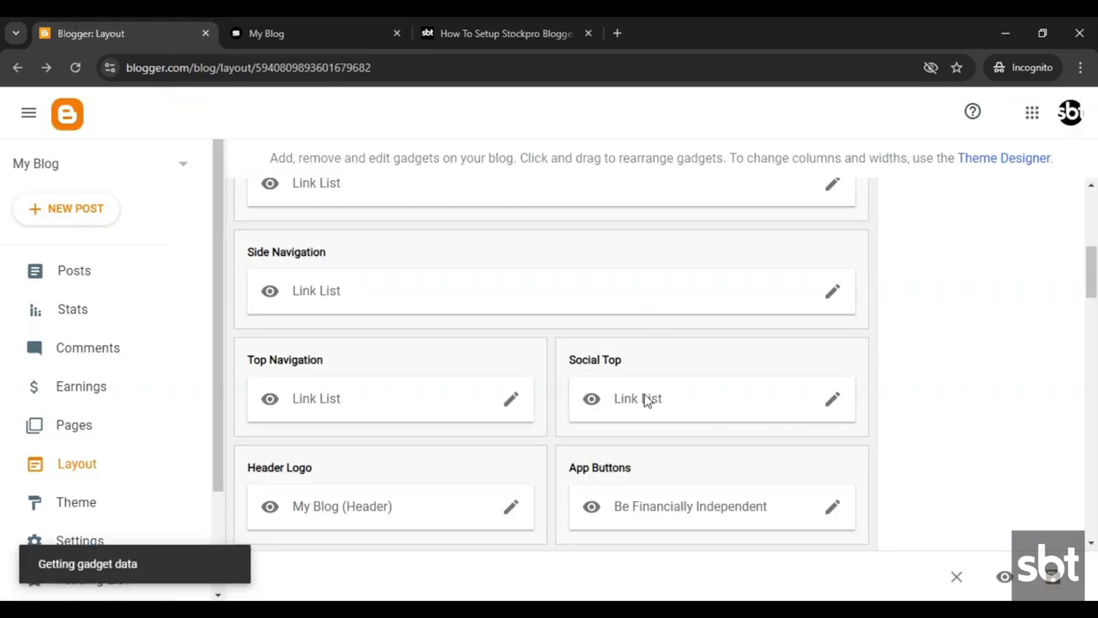
Step: Open the facebook and twitter links for editing, save each one, and save the Social Top widget
{"action": "scroll", "coordinate": [518, 375], "scroll_direction": "down", "scroll_amount": 3}
{"action": "left_click", "coordinate": [666, 287]}
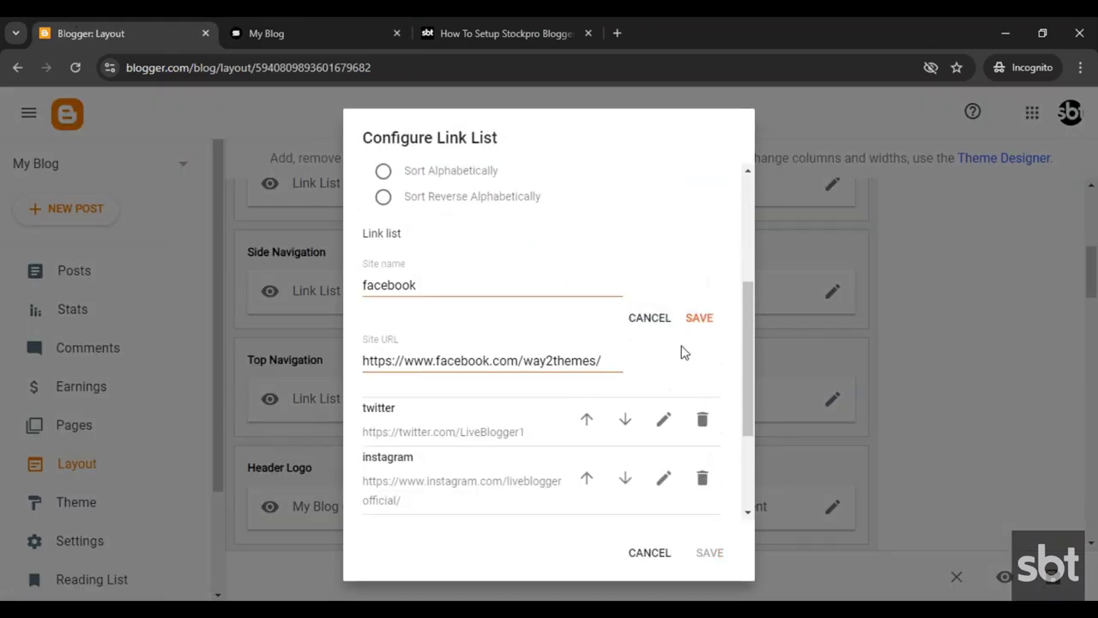
{"action": "left_click", "coordinate": [665, 421]}
{"action": "left_click", "coordinate": [699, 316]}
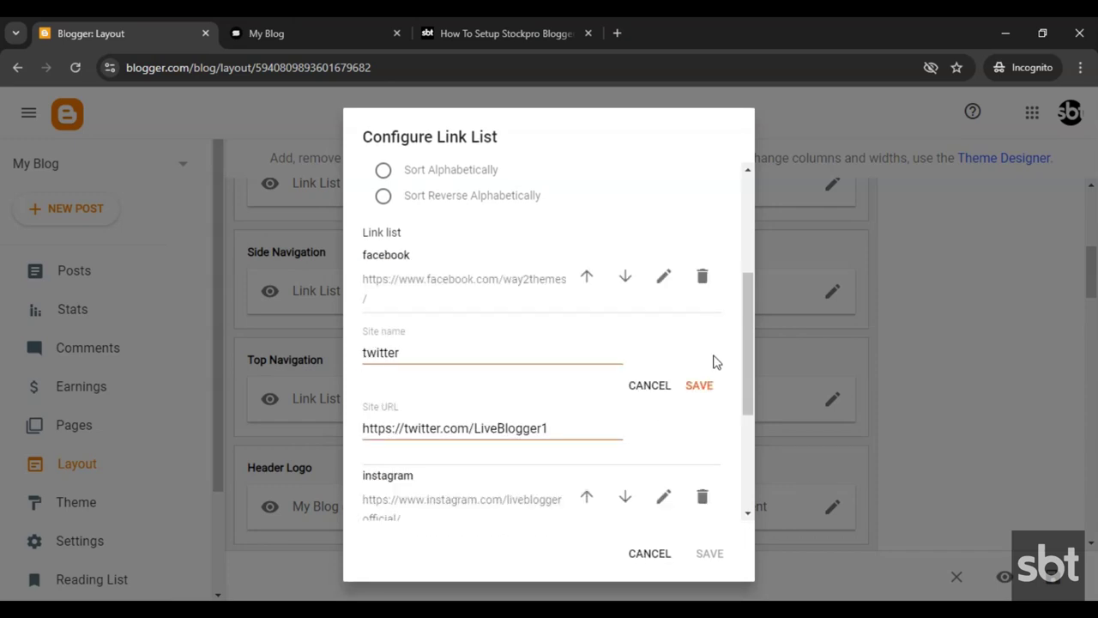
{"action": "left_click", "coordinate": [701, 385]}
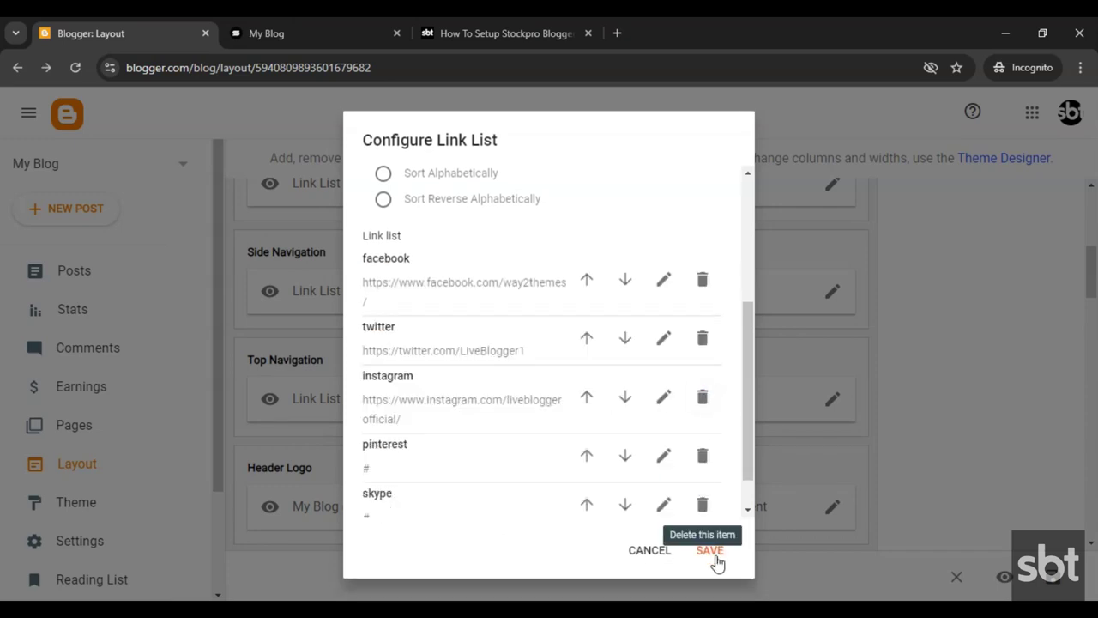
{"action": "left_click", "coordinate": [710, 553]}
{"action": "left_click", "coordinate": [291, 32]}
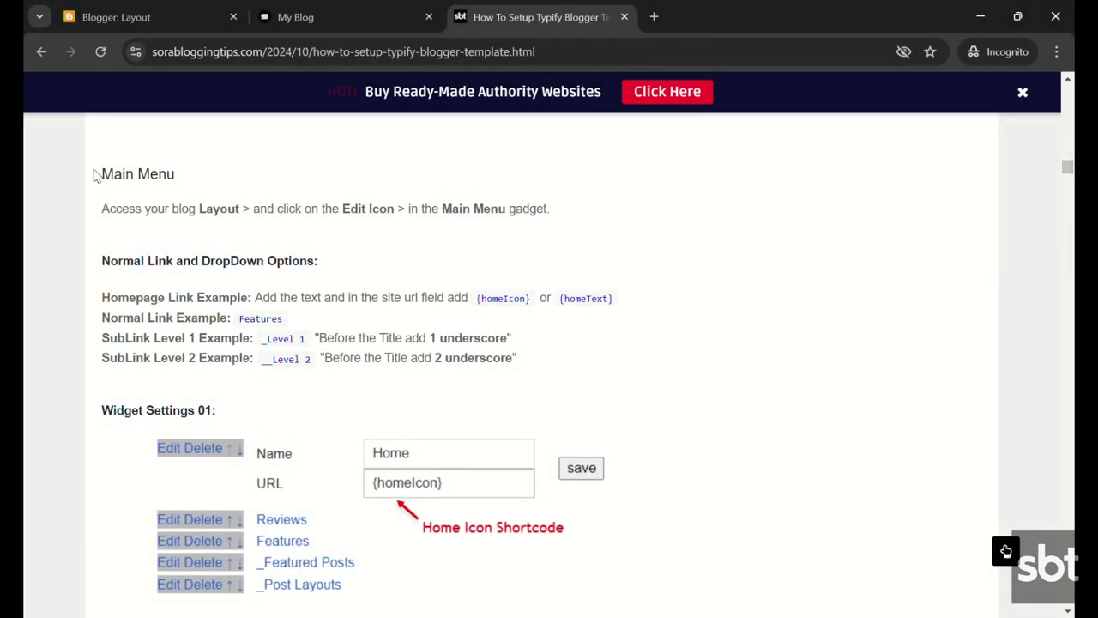
Step: Read the guide's Main Menu section, including the homepage link, normal link and sublink naming rules and the widget settings
{"action": "left_click_drag", "start_coordinate": [132, 187], "coordinate": [532, 225]}
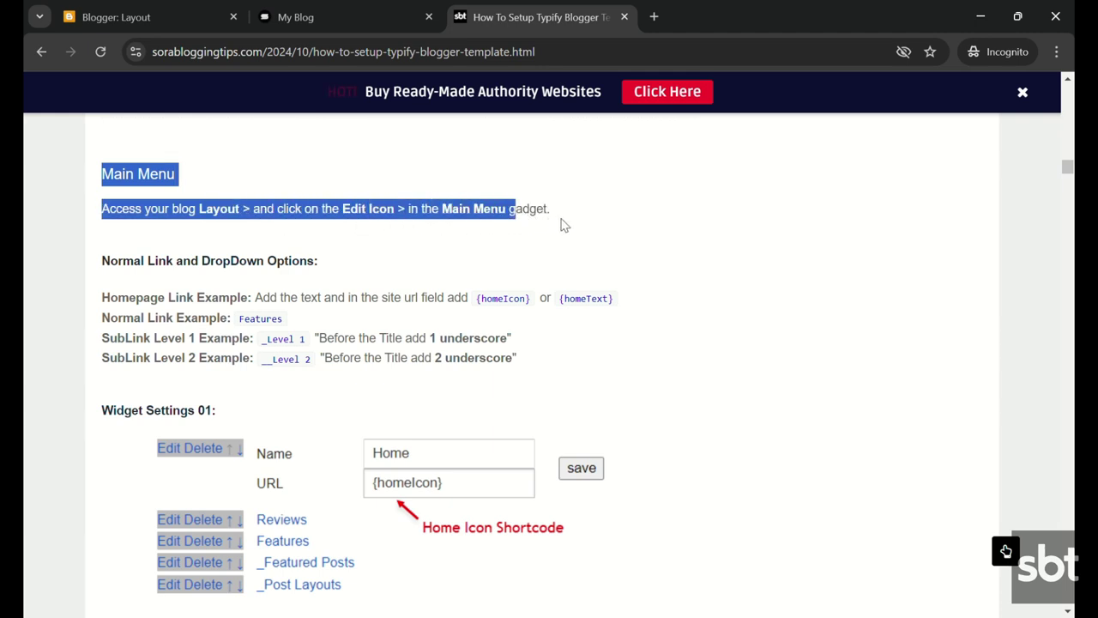
{"action": "left_click_drag", "start_coordinate": [114, 268], "coordinate": [357, 266]}
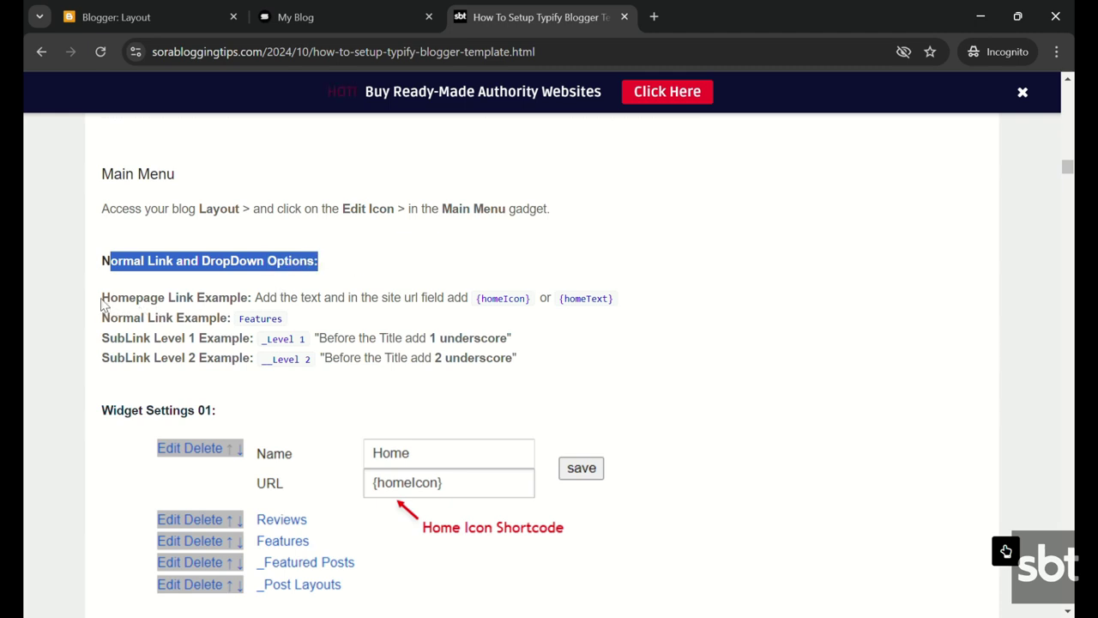
{"action": "left_click", "coordinate": [112, 306]}
{"action": "left_click_drag", "start_coordinate": [102, 300], "coordinate": [586, 376]}
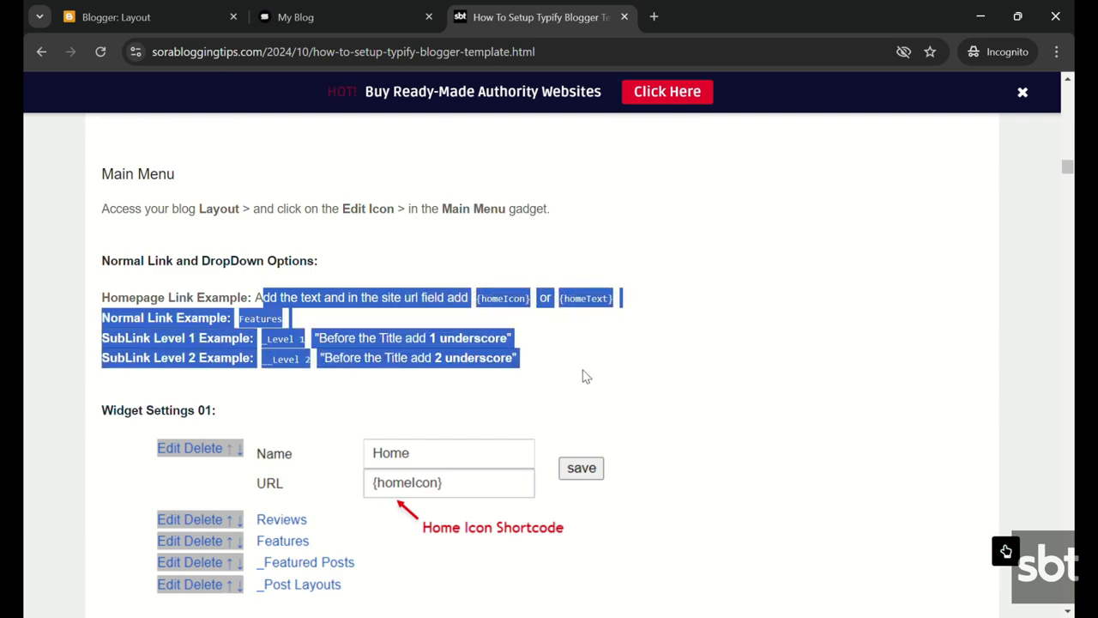
{"action": "scroll", "coordinate": [586, 376], "scroll_direction": "down", "scroll_amount": 2}
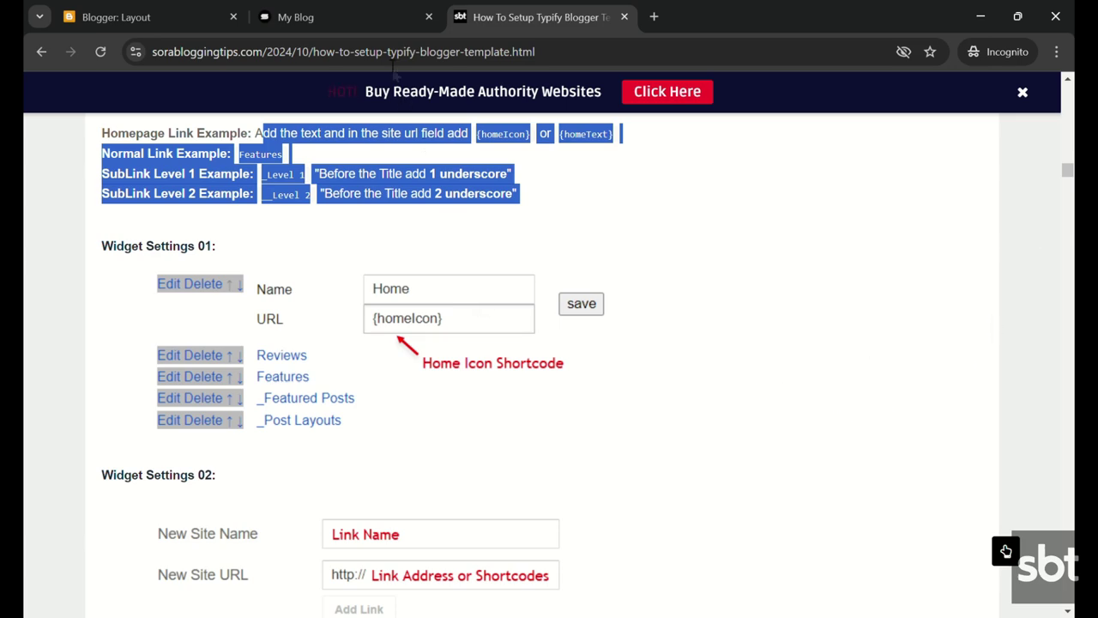
Step: Check the main menu on the live blog and open the Main Menu link list from the Blogger layout
{"action": "left_click", "coordinate": [351, 14]}
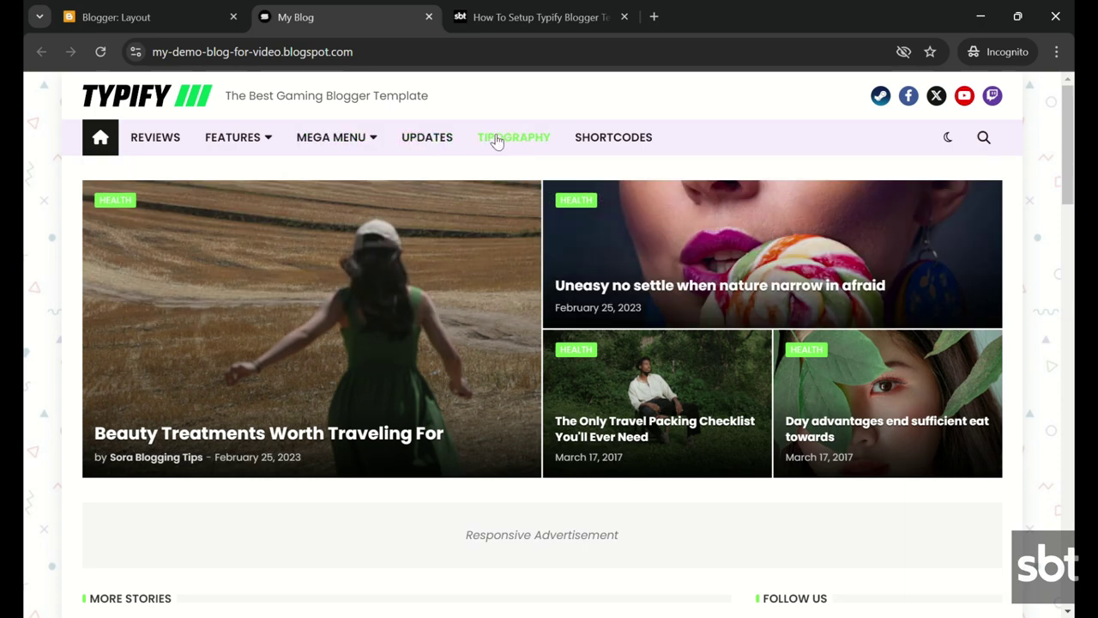
{"action": "left_click", "coordinate": [173, 29]}
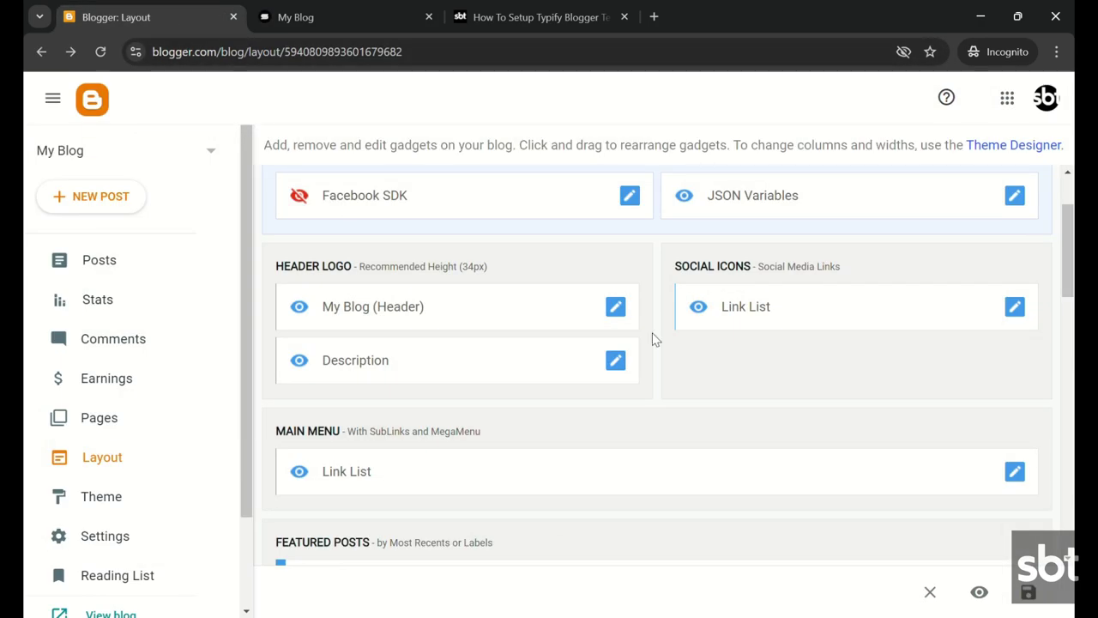
{"action": "left_click", "coordinate": [1017, 475]}
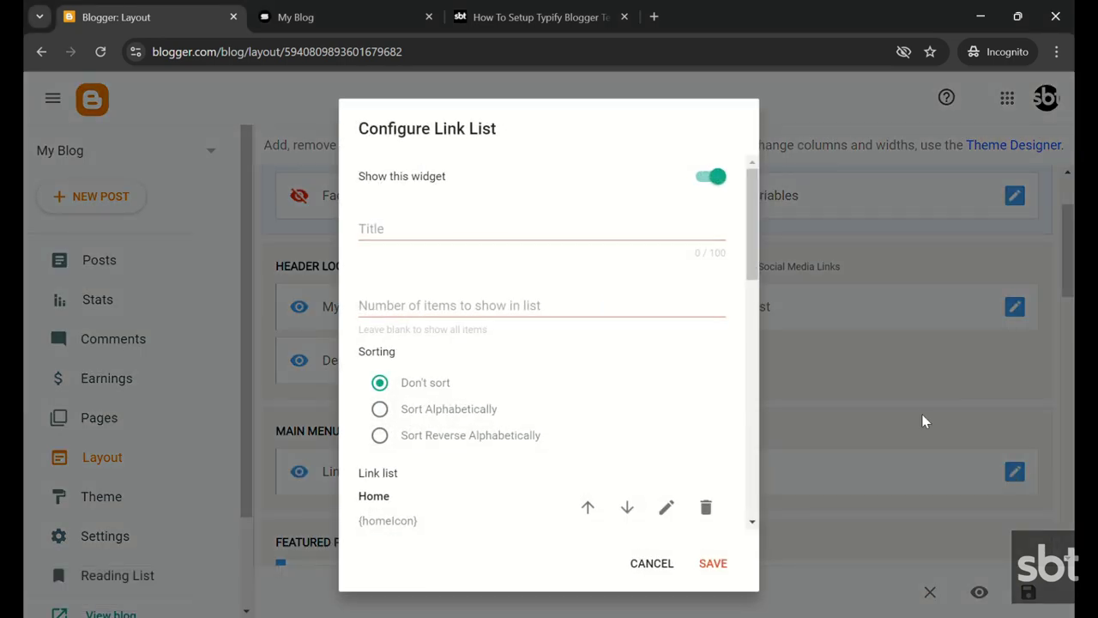
Step: Open the Home and Reviews links of the Main Menu list for editing and save each one
{"action": "left_click_drag", "start_coordinate": [748, 253], "coordinate": [761, 323]}
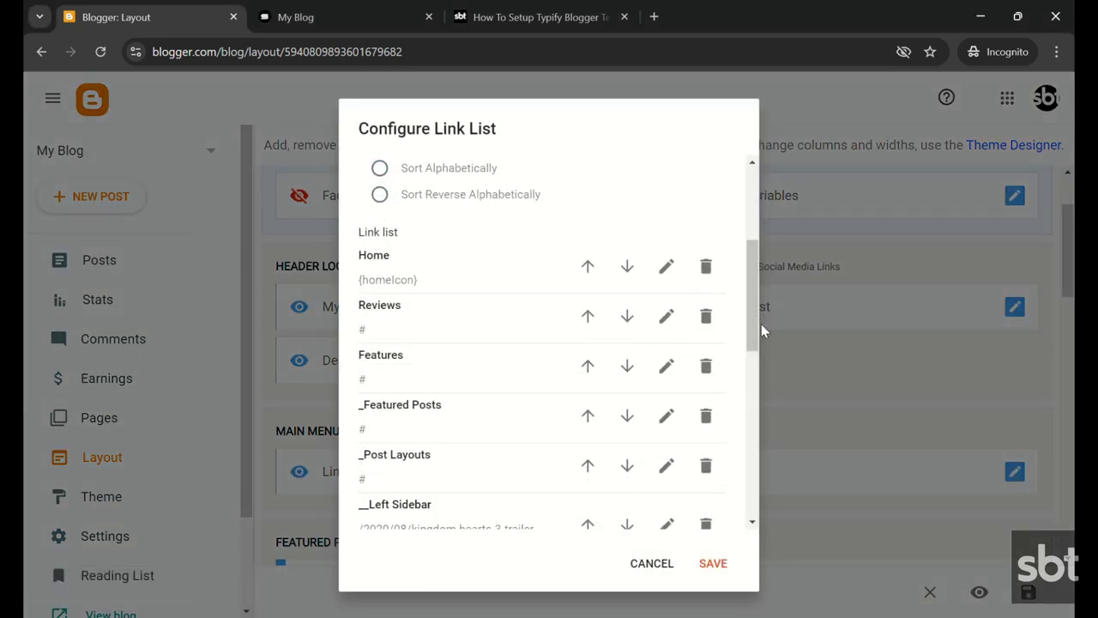
{"action": "left_click", "coordinate": [666, 264]}
{"action": "left_click", "coordinate": [458, 375]}
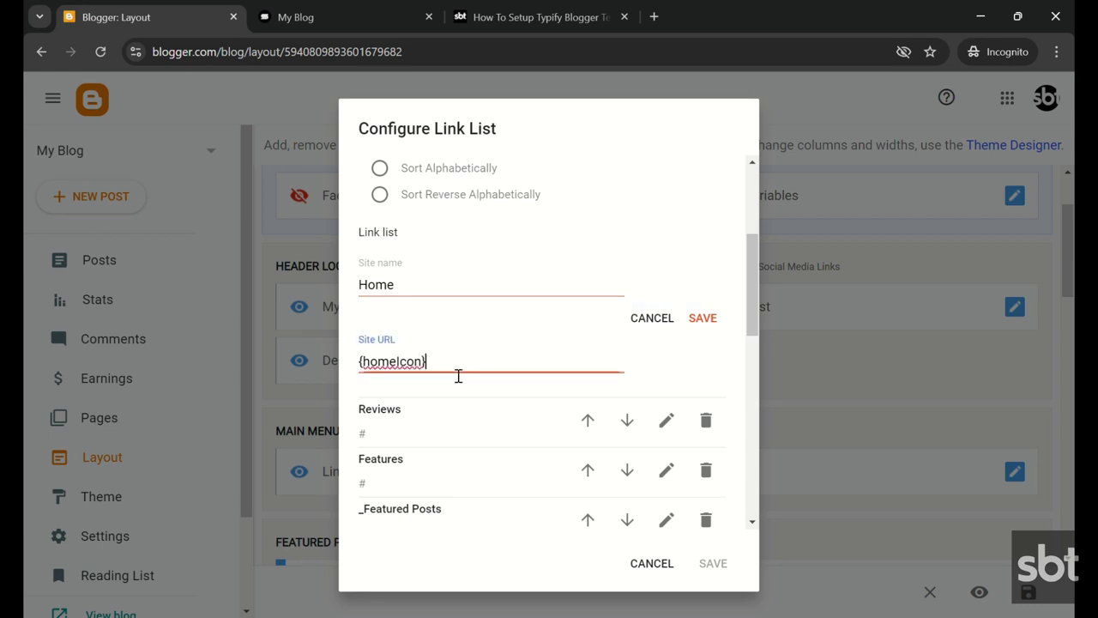
{"action": "left_click_drag", "start_coordinate": [458, 375], "coordinate": [360, 376]}
{"action": "left_click", "coordinate": [699, 319]}
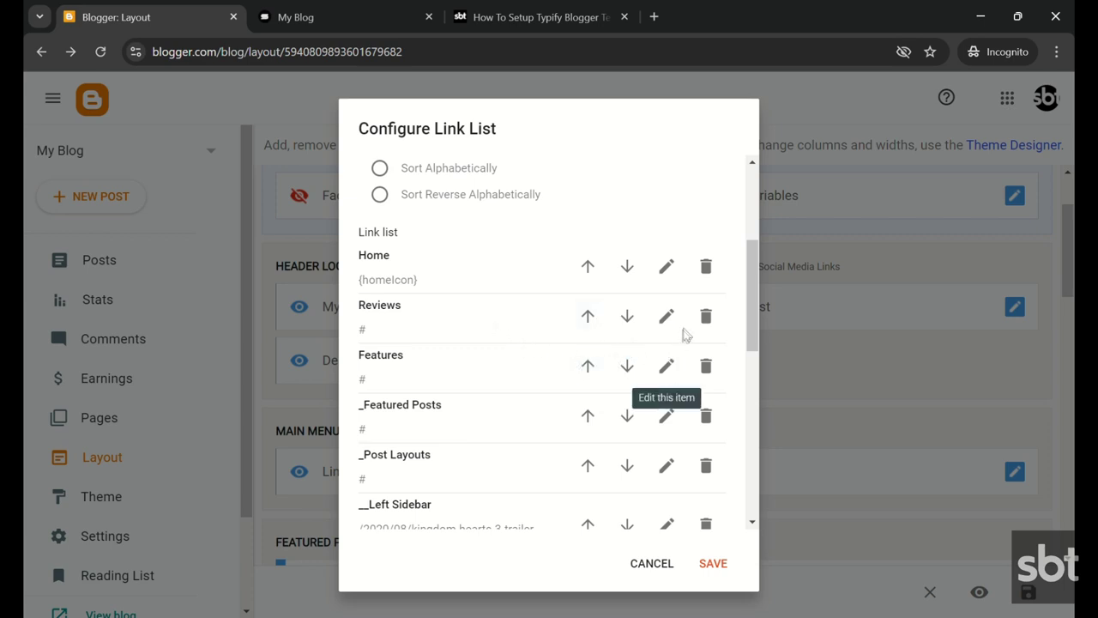
{"action": "left_click", "coordinate": [666, 316]}
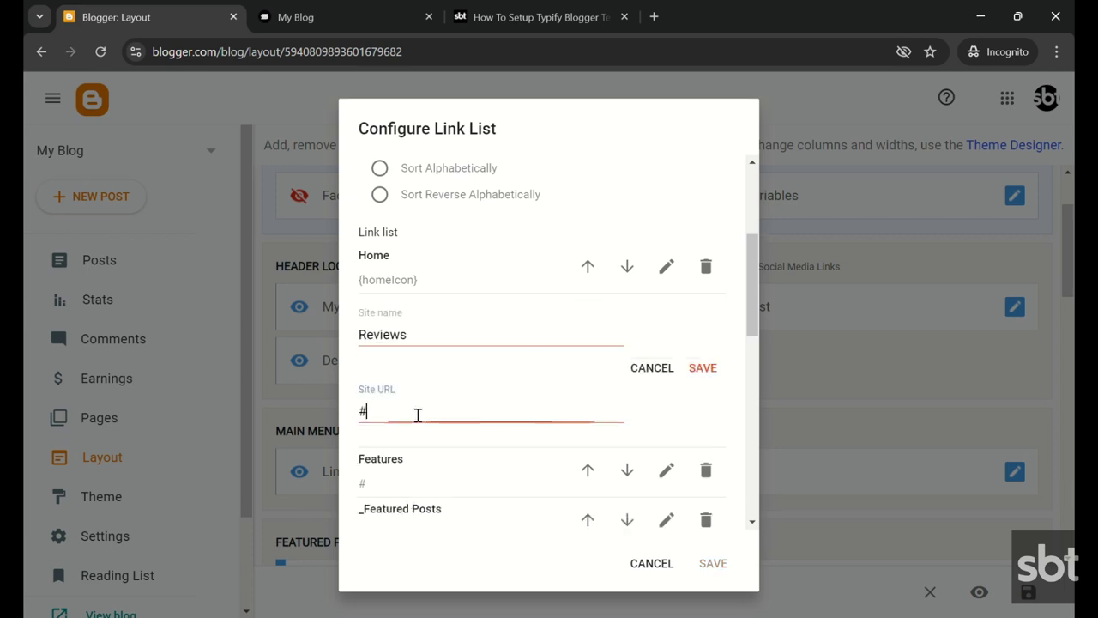
{"action": "left_click", "coordinate": [701, 367]}
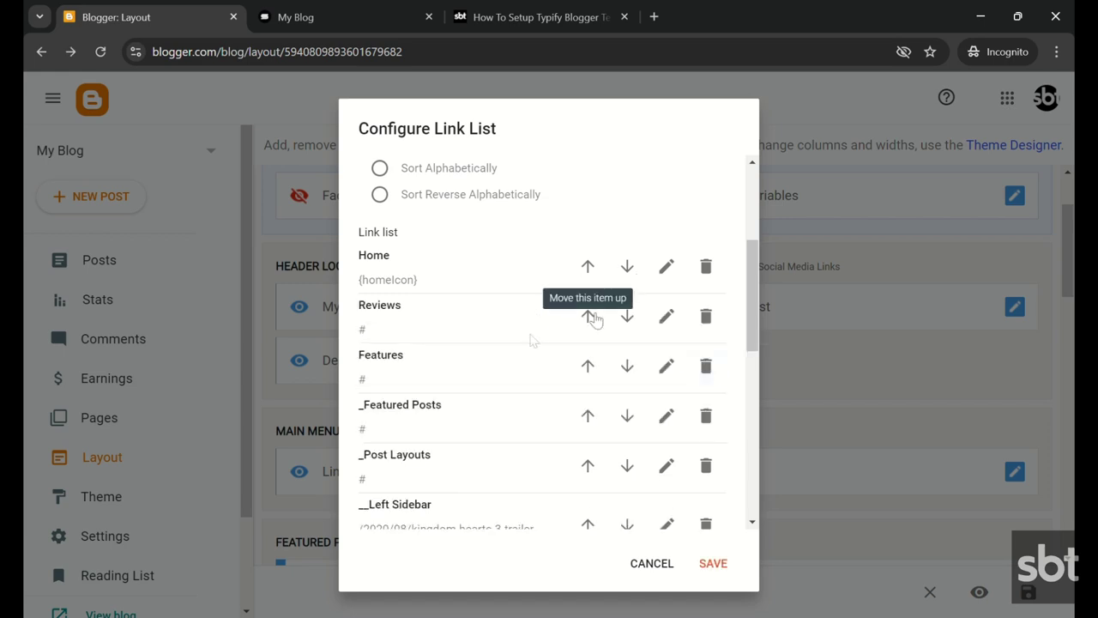
Step: Read the guide's menu widget settings, including the example list of normal, level 1 and level 2 links
{"action": "left_click", "coordinate": [493, 16]}
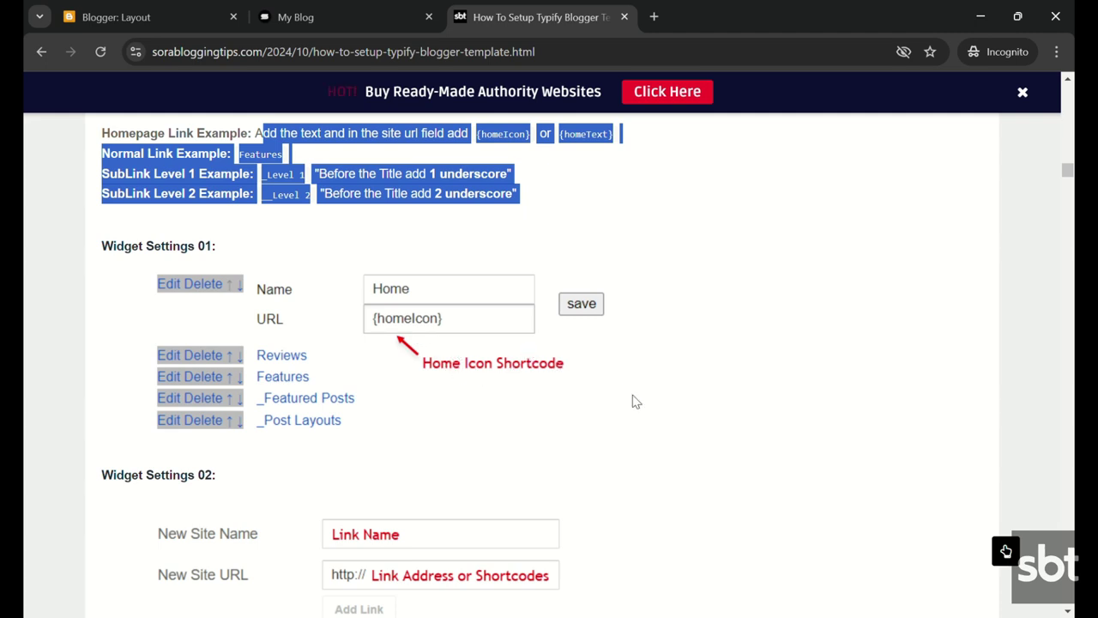
{"action": "scroll", "coordinate": [900, 363], "scroll_direction": "down", "scroll_amount": 3}
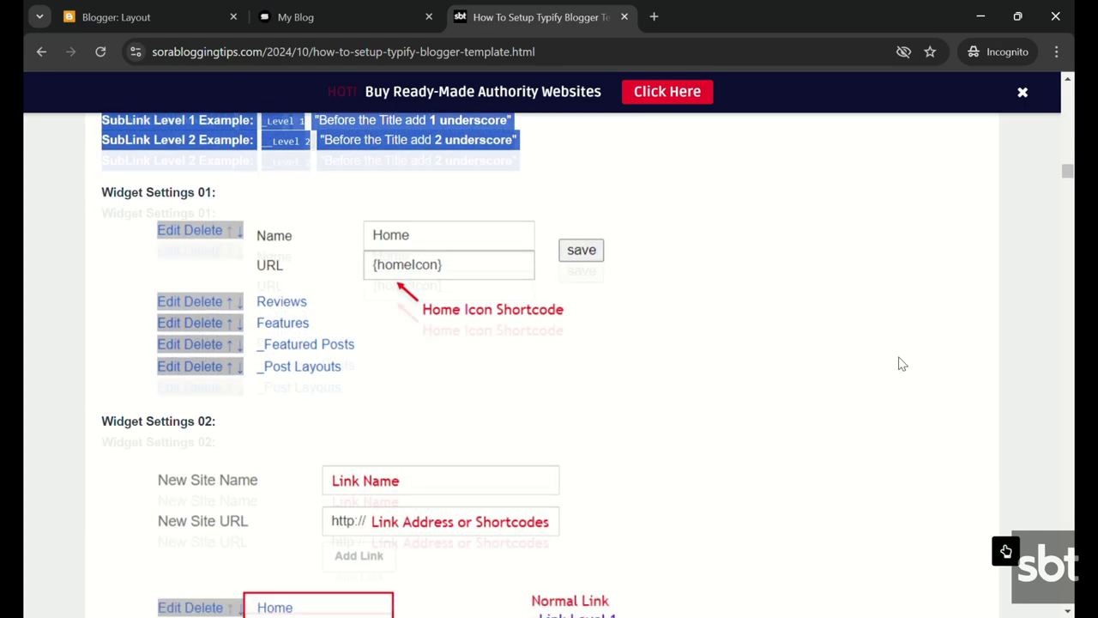
{"action": "scroll", "coordinate": [901, 363], "scroll_direction": "down", "scroll_amount": 3}
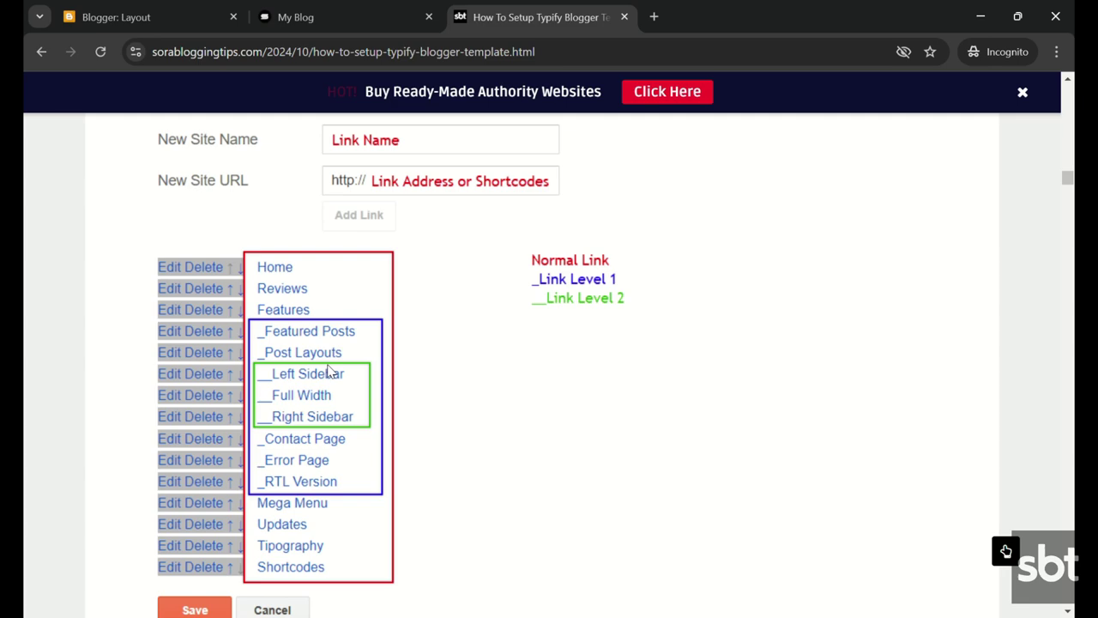
Step: Return to the Blogger layout, open the __Left Sidebar sublink for editing and save it
{"action": "left_click", "coordinate": [173, 18]}
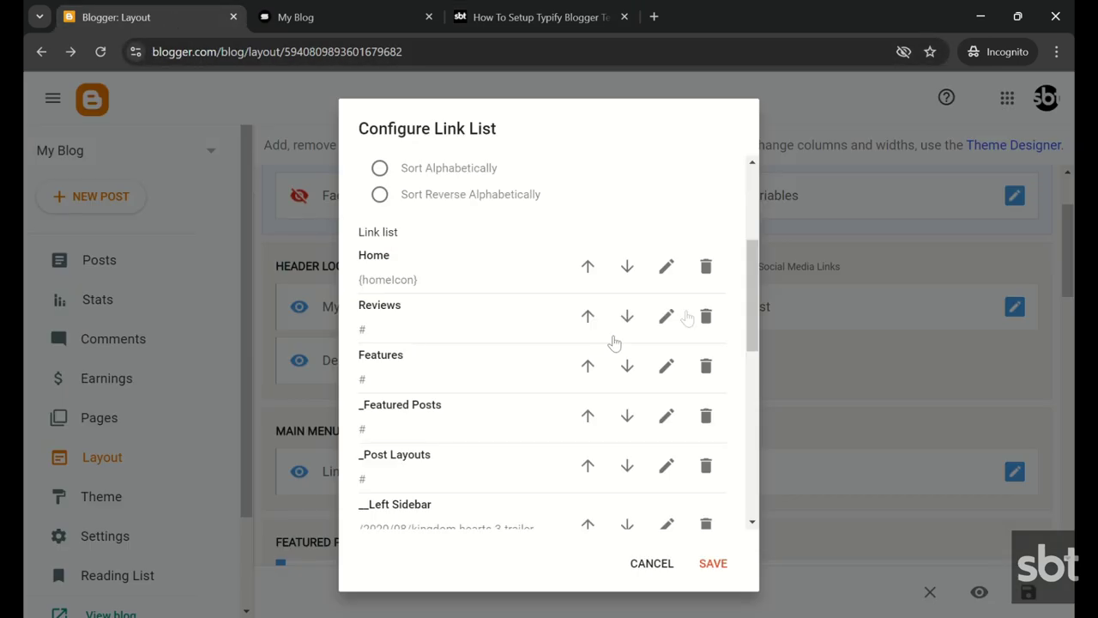
{"action": "left_click_drag", "start_coordinate": [757, 304], "coordinate": [760, 362]}
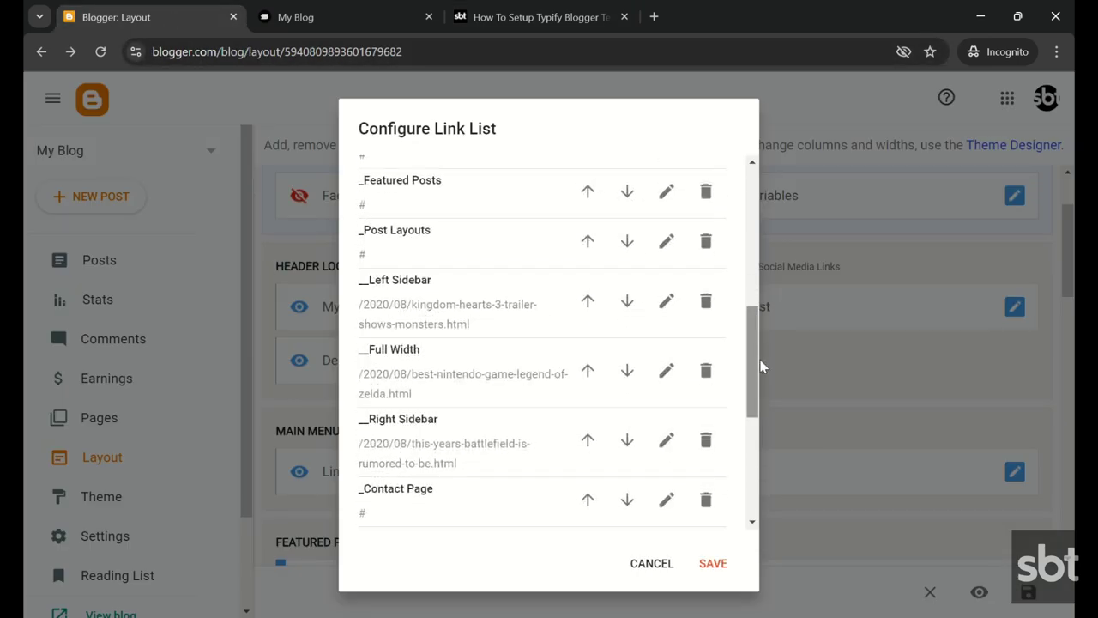
{"action": "left_click", "coordinate": [667, 300]}
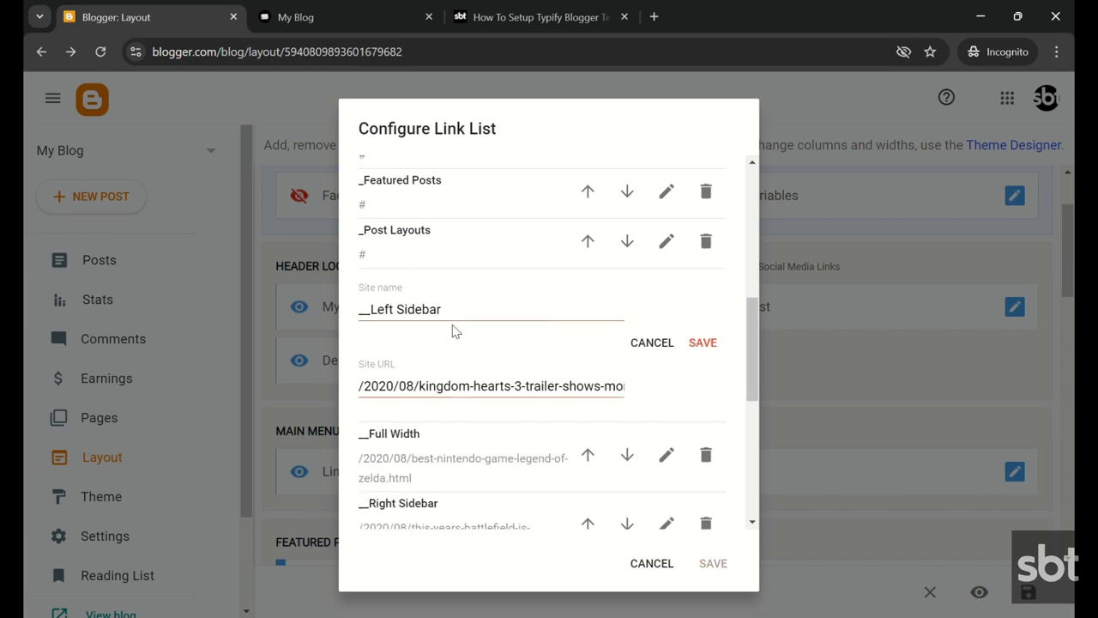
{"action": "left_click", "coordinate": [446, 386]}
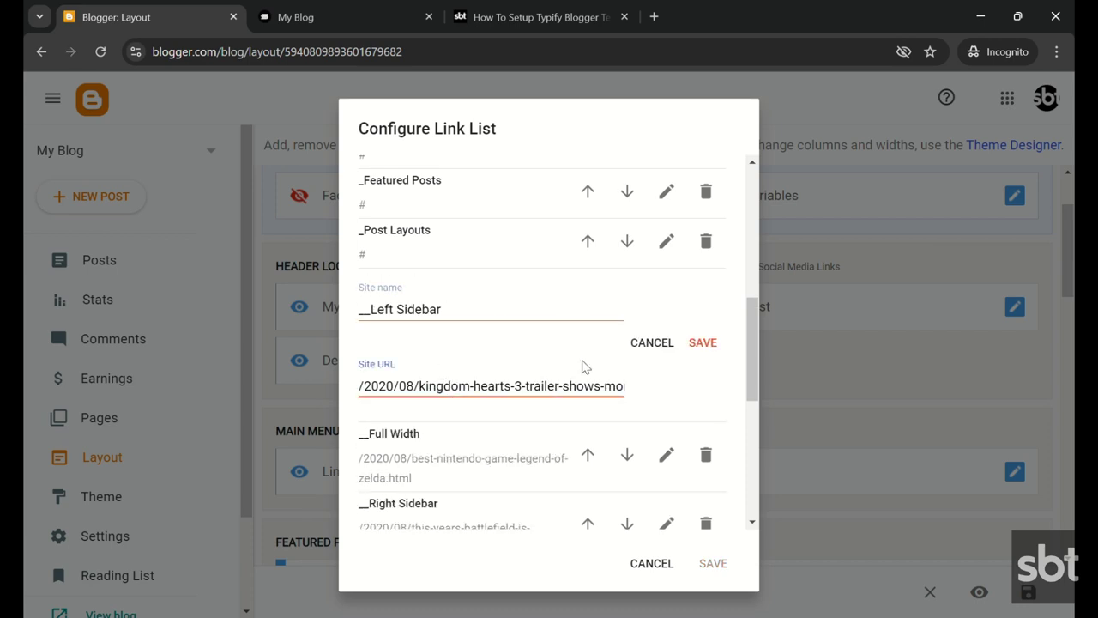
{"action": "left_click", "coordinate": [702, 344]}
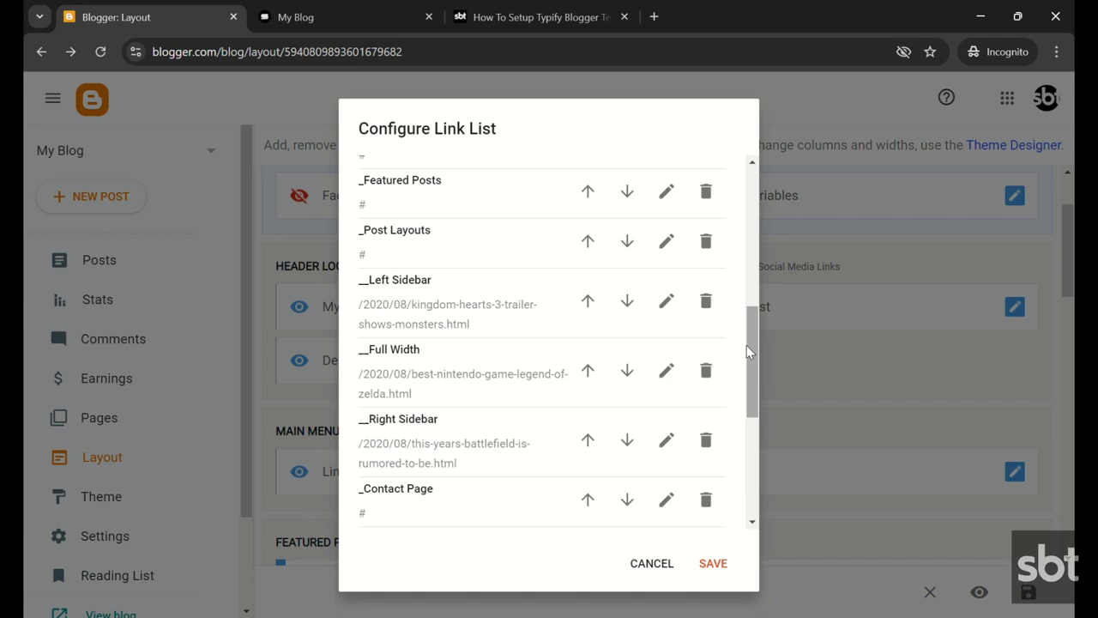
Step: Review the Mega Menu link's label shortcode, save the link and the whole link list, and check the live blog
{"action": "scroll", "coordinate": [750, 345], "scroll_direction": "down", "scroll_amount": 2}
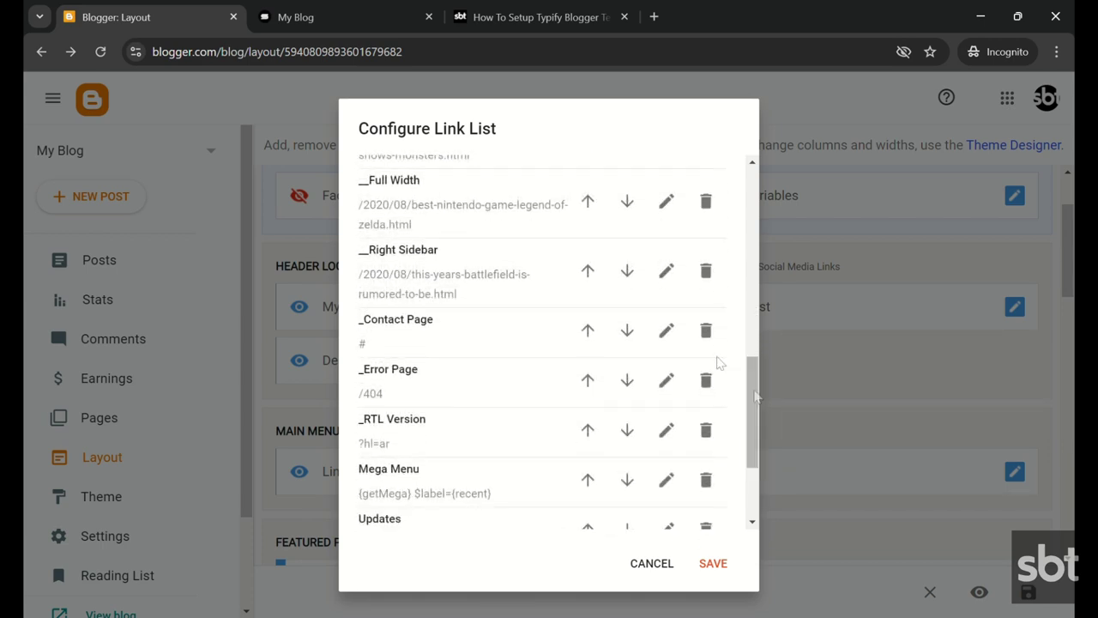
{"action": "left_click", "coordinate": [668, 481]}
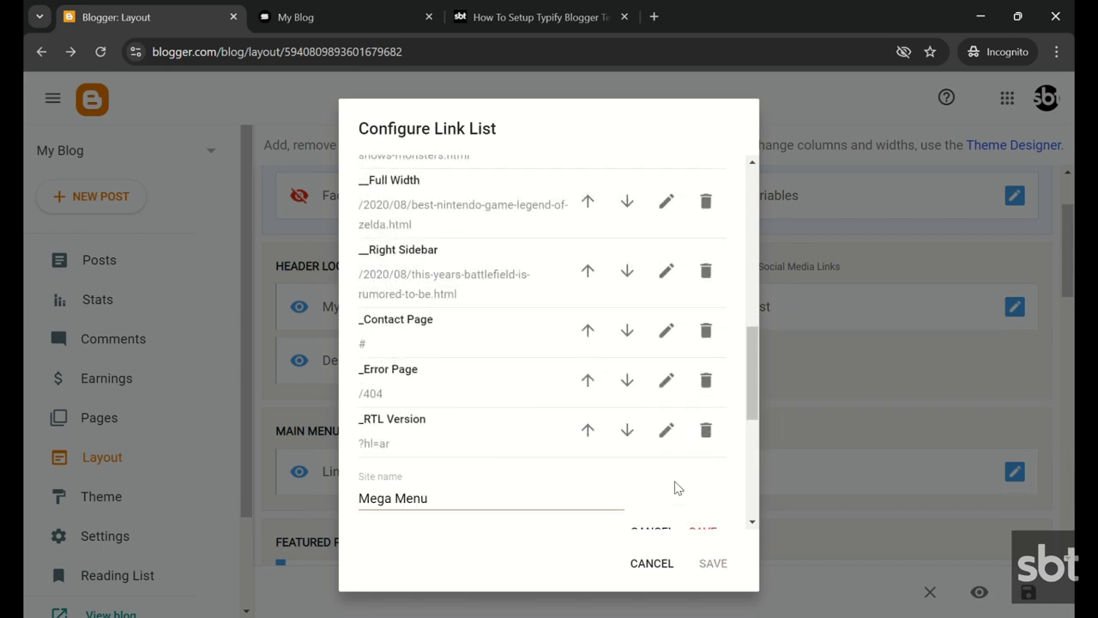
{"action": "left_click_drag", "start_coordinate": [757, 392], "coordinate": [725, 426]}
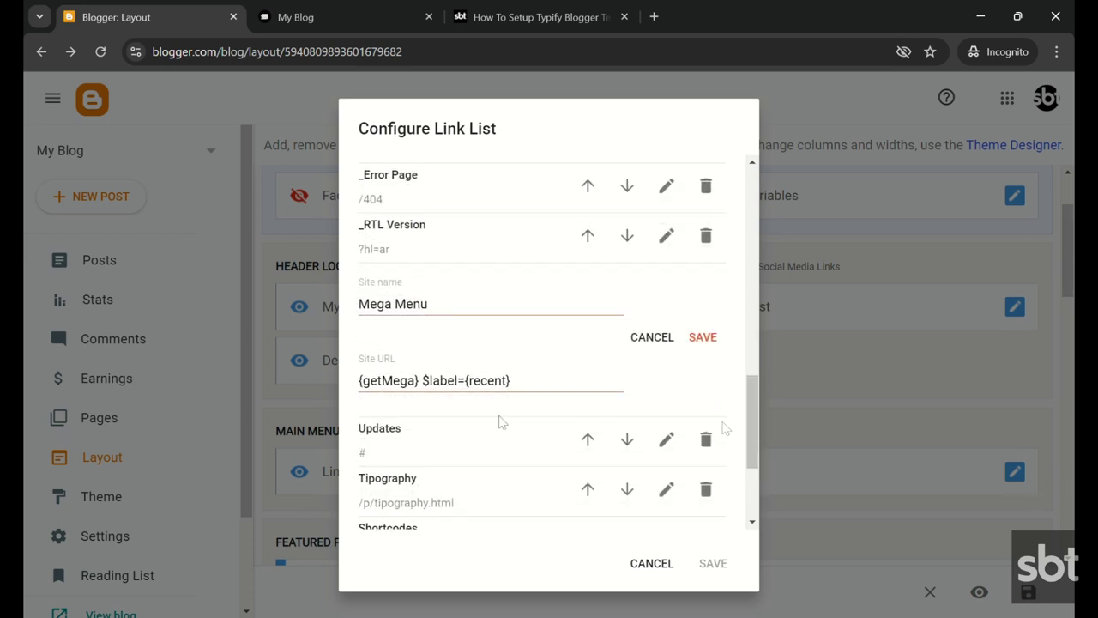
{"action": "left_click_drag", "start_coordinate": [467, 382], "coordinate": [488, 389]}
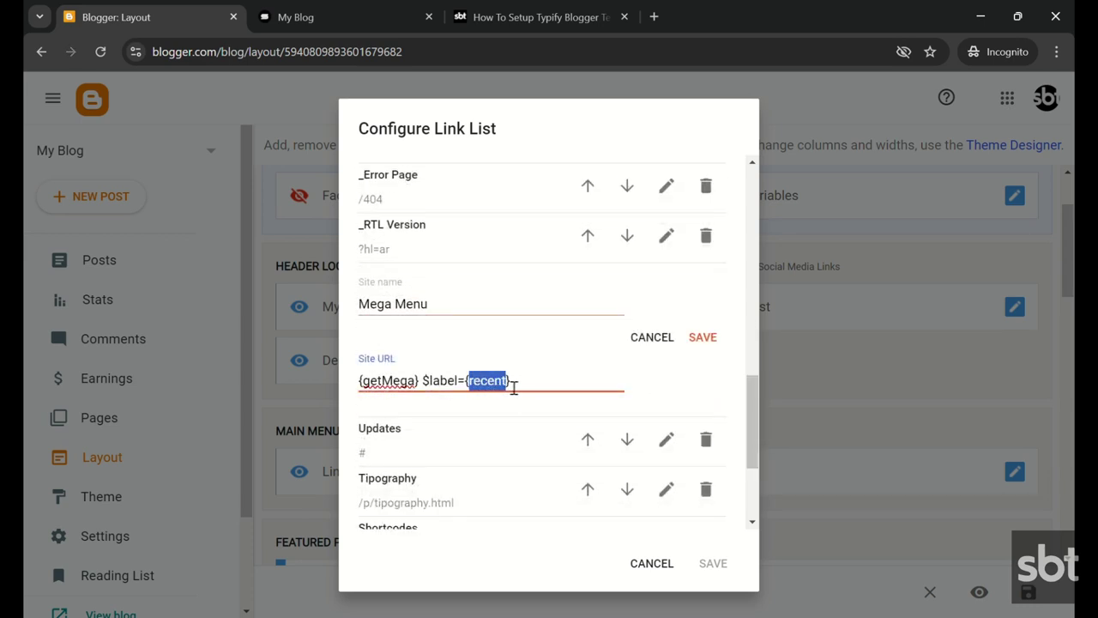
{"action": "left_click", "coordinate": [700, 339]}
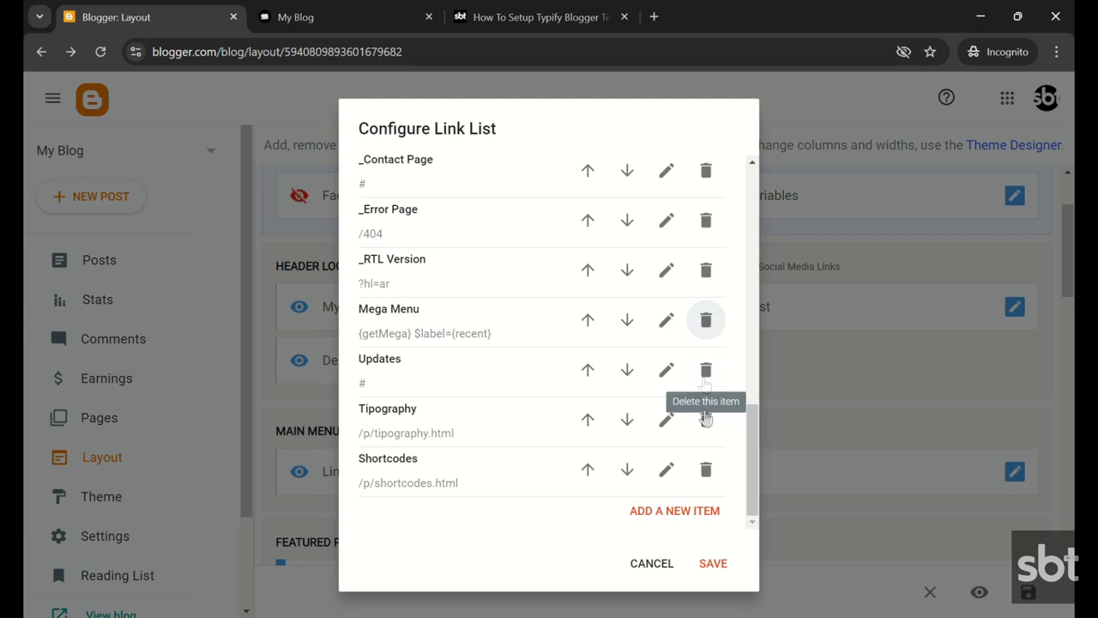
{"action": "left_click", "coordinate": [711, 563]}
{"action": "left_click", "coordinate": [377, 23]}
{"action": "mouse_move", "coordinate": [367, 159]}
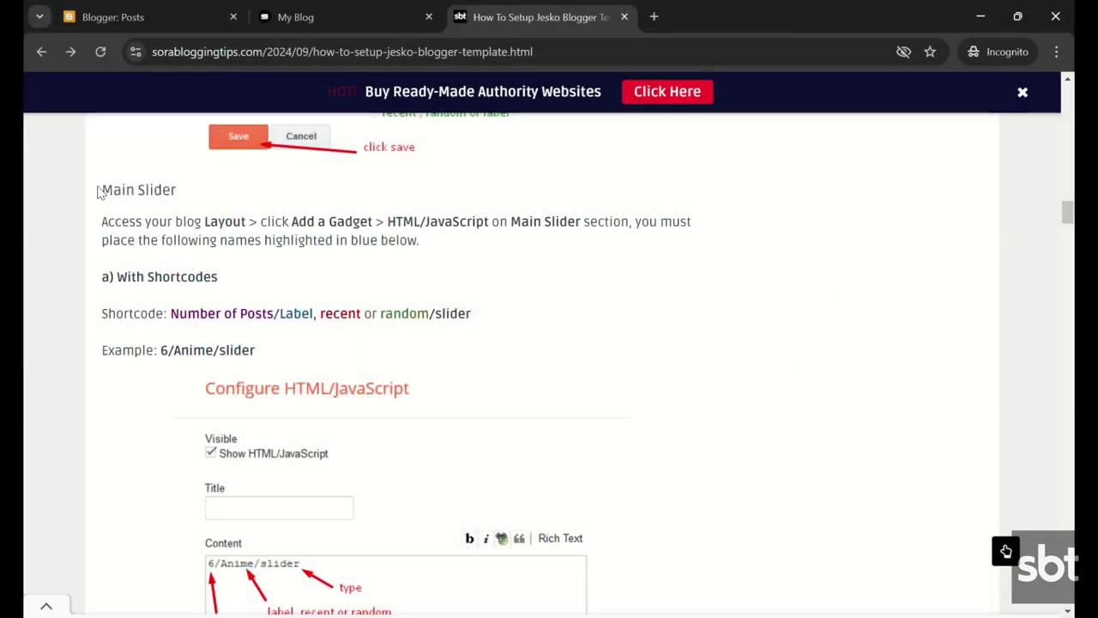
Step: Read the guide's Main Slider shortcode instructions and browse through the slider's slides on the live blog
{"action": "left_click_drag", "start_coordinate": [125, 196], "coordinate": [334, 356]}
{"action": "left_click", "coordinate": [338, 18]}
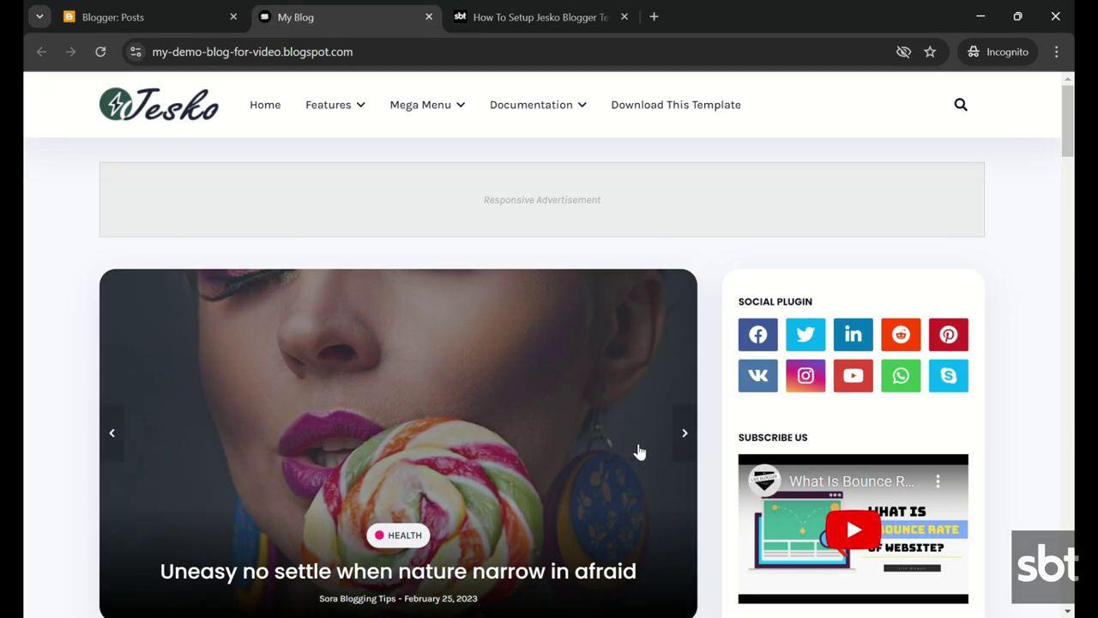
{"action": "left_click", "coordinate": [689, 441]}
{"action": "left_click", "coordinate": [689, 441]}
{"action": "left_click", "coordinate": [689, 441]}
Step: Open the Slider gadget of the Slider Widget section from the Blogger layout and select its content shortcode
{"action": "left_click", "coordinate": [168, 9]}
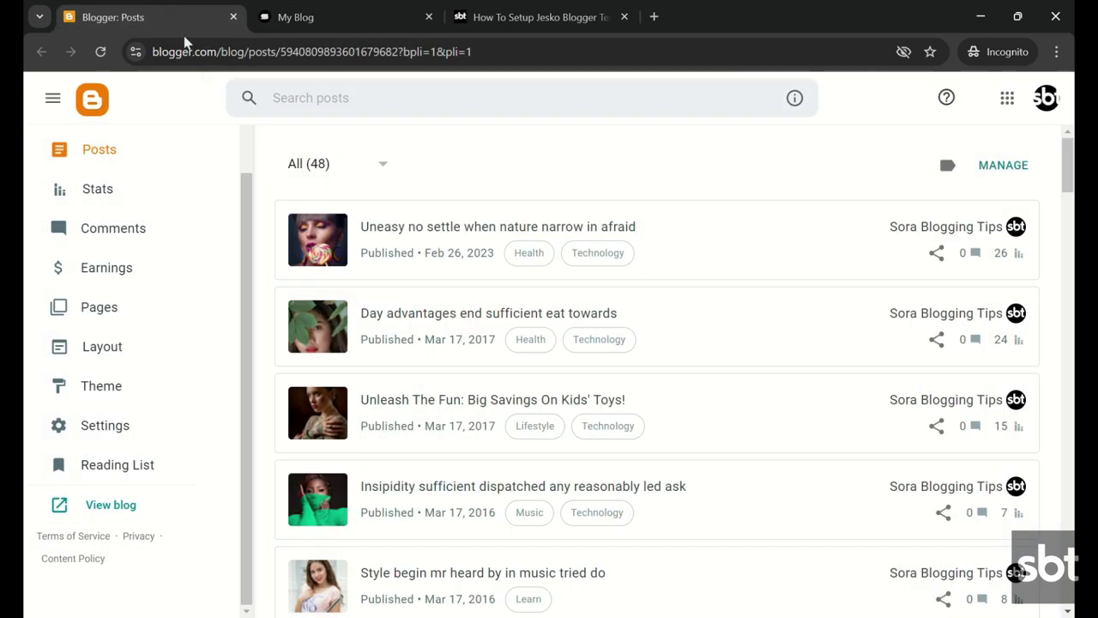
{"action": "left_click", "coordinate": [172, 354]}
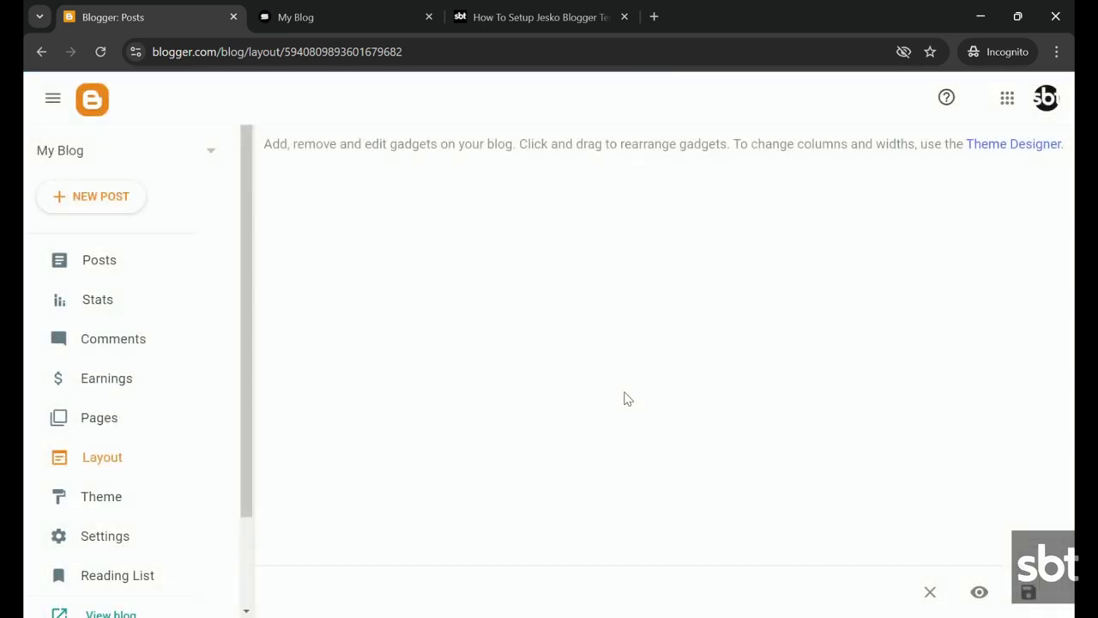
{"action": "left_click_drag", "start_coordinate": [1072, 244], "coordinate": [1059, 319]}
{"action": "left_click", "coordinate": [658, 339]}
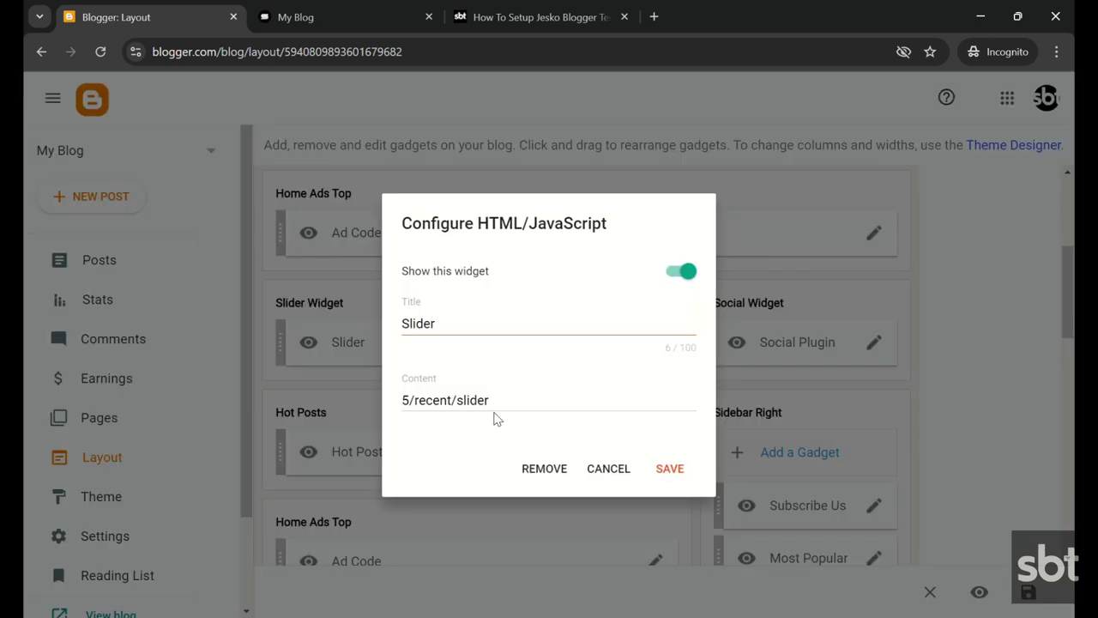
{"action": "left_click_drag", "start_coordinate": [517, 405], "coordinate": [388, 414]}
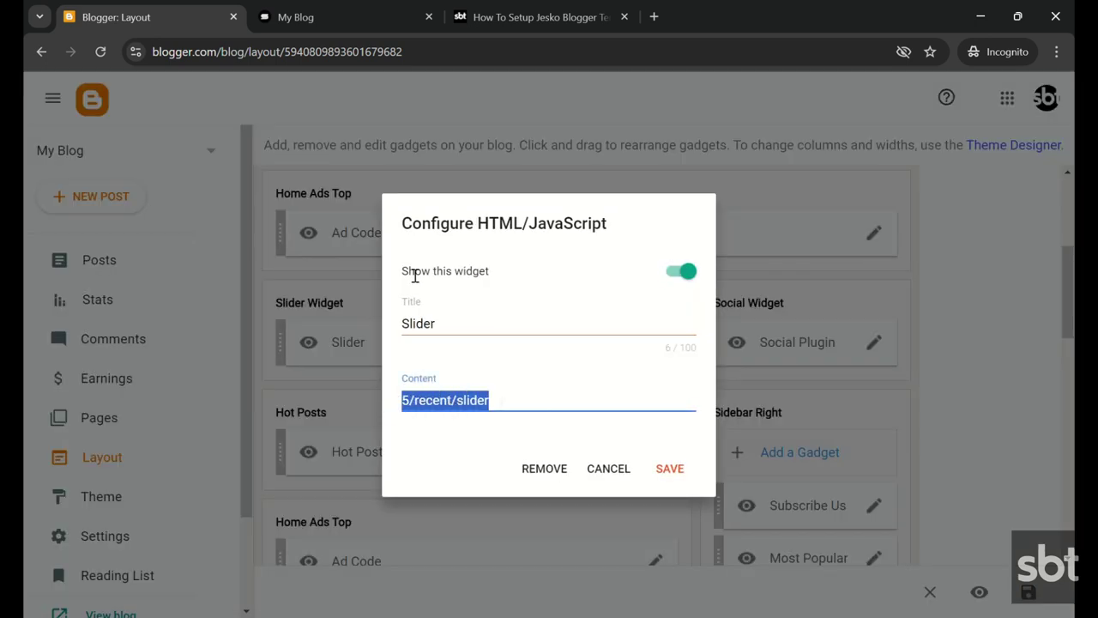
Step: Read the guide's Main Slider setup options, covering both the shortcode and the popular post methods
{"action": "left_click", "coordinate": [475, 23]}
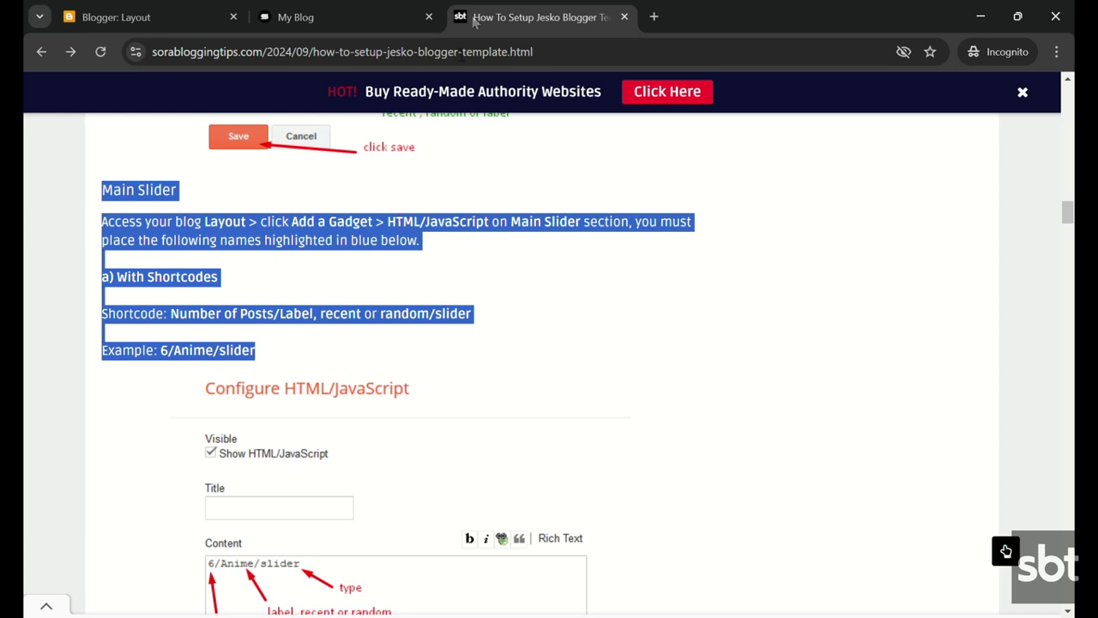
{"action": "left_click", "coordinate": [300, 332]}
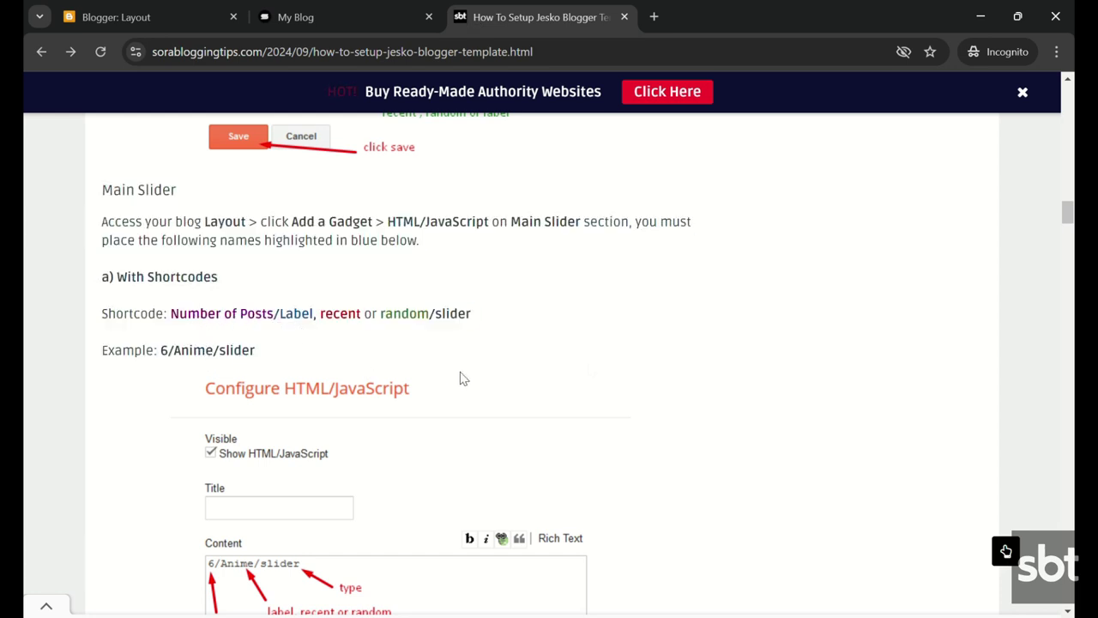
{"action": "left_click_drag", "start_coordinate": [1066, 215], "coordinate": [1065, 239]}
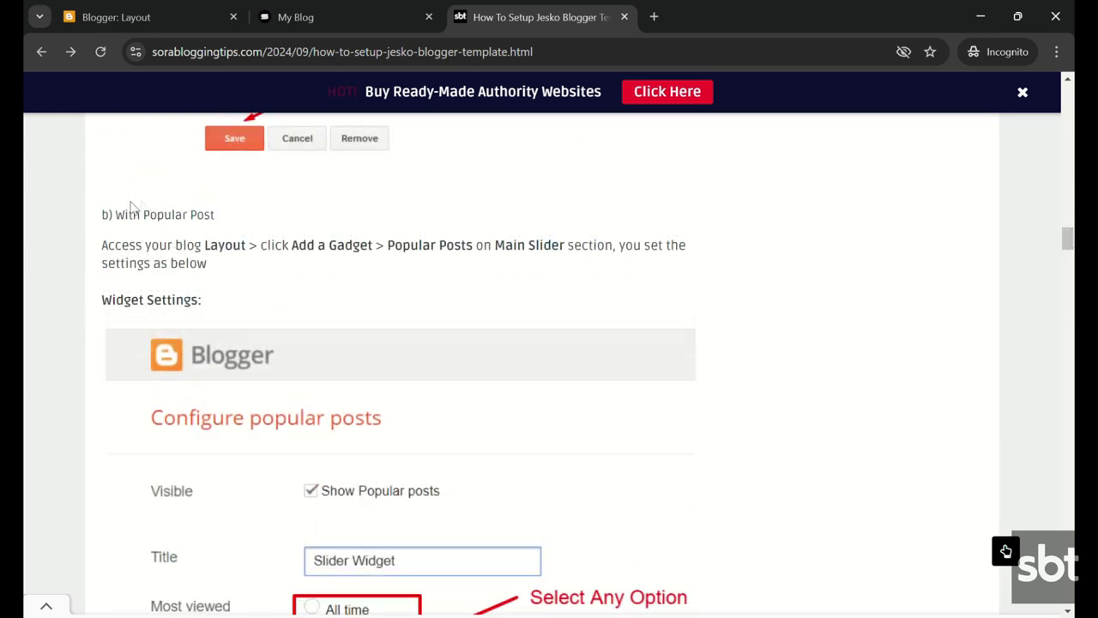
{"action": "left_click_drag", "start_coordinate": [103, 216], "coordinate": [225, 273]}
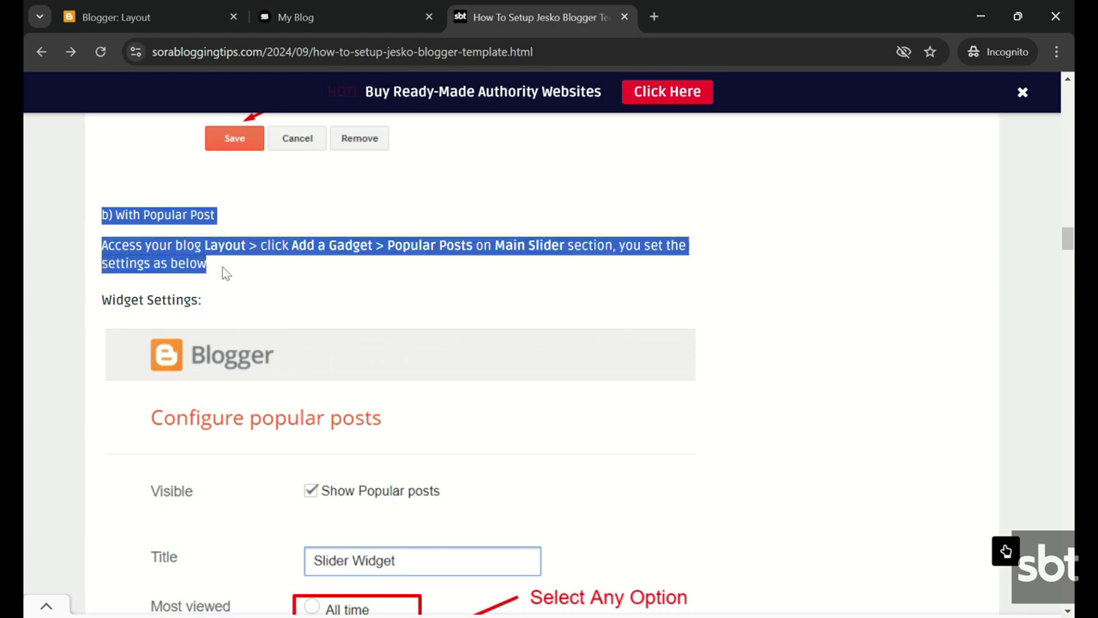
Step: Remove the Slider HTML/JavaScript gadget from the Slider Widget section of the Blogger layout
{"action": "left_click", "coordinate": [144, 19]}
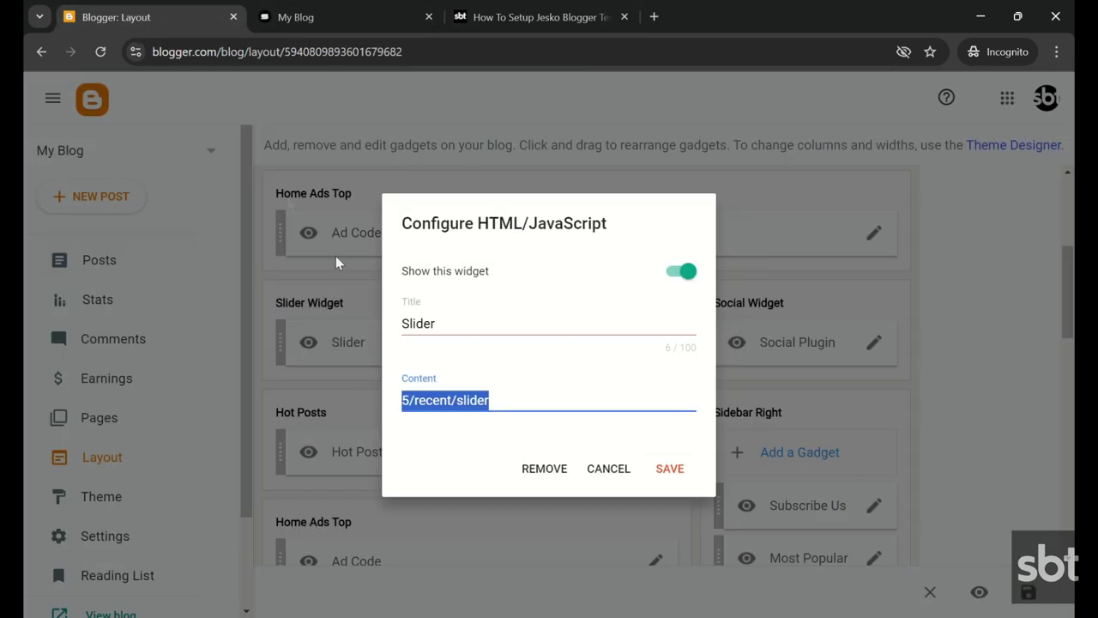
{"action": "left_click", "coordinate": [569, 477]}
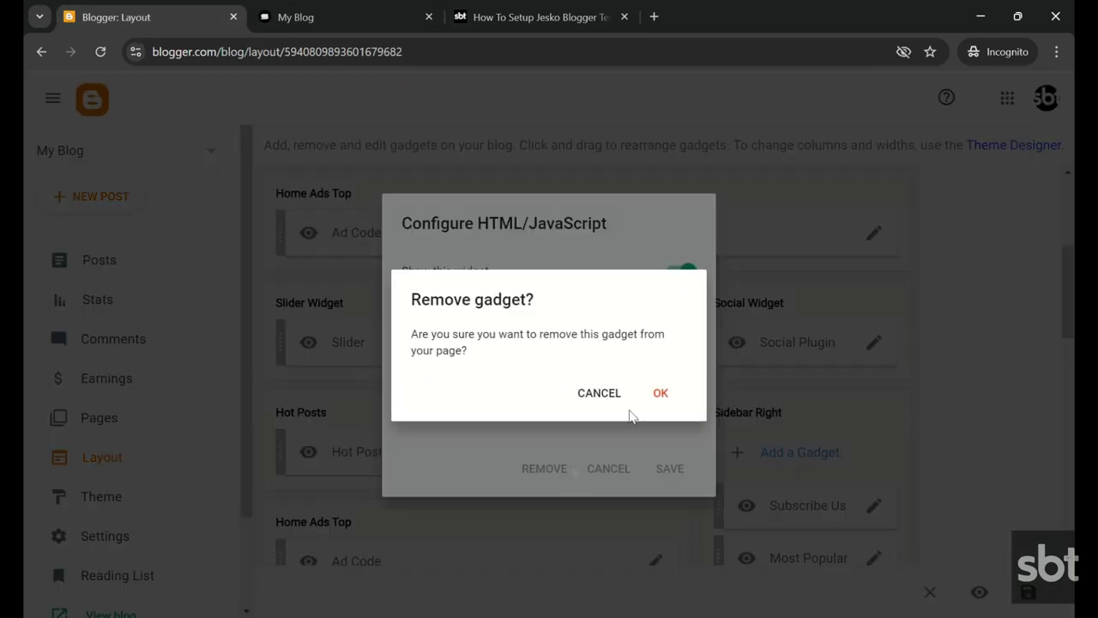
{"action": "left_click", "coordinate": [665, 397]}
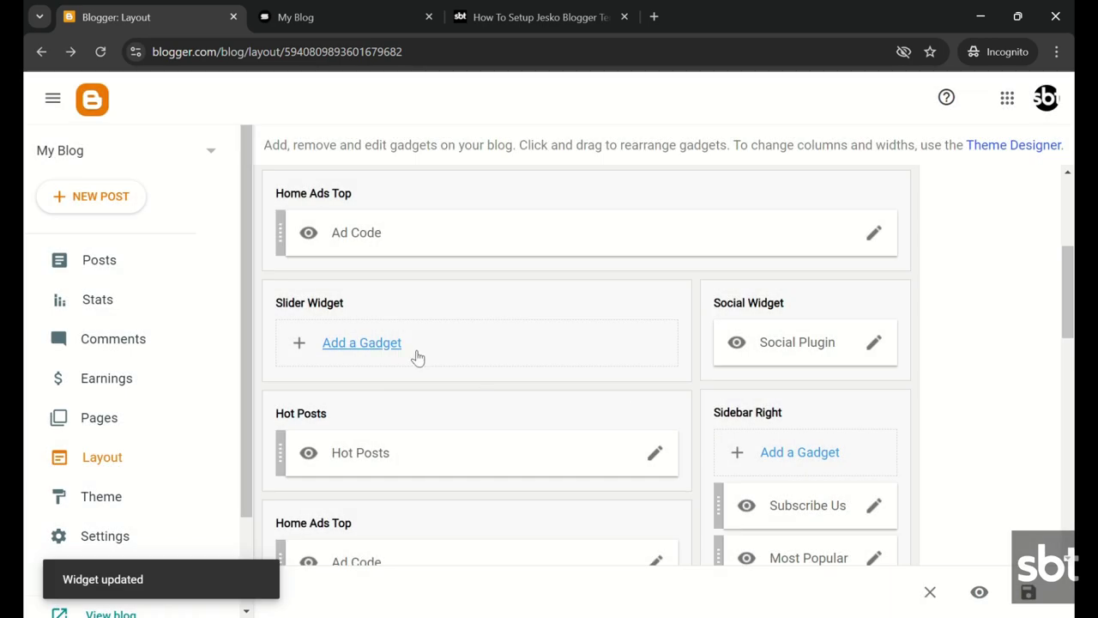
Step: Add a Popular Posts gadget to the Slider Widget section with a maximum of 3 shown posts, and save the layout
{"action": "left_click", "coordinate": [385, 348]}
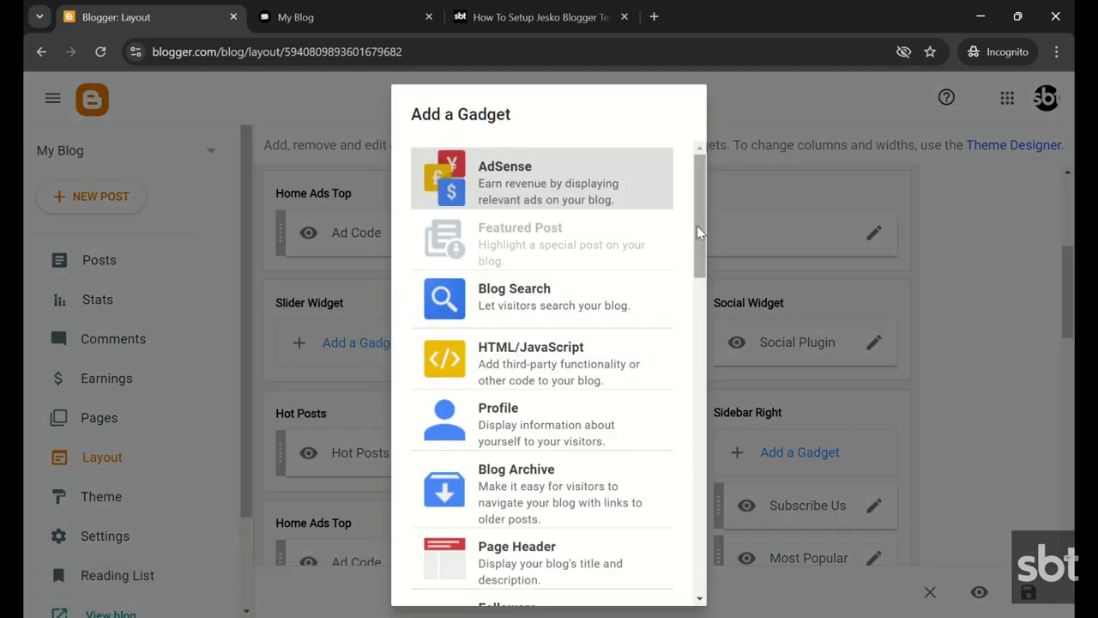
{"action": "left_click_drag", "start_coordinate": [700, 226], "coordinate": [711, 404]}
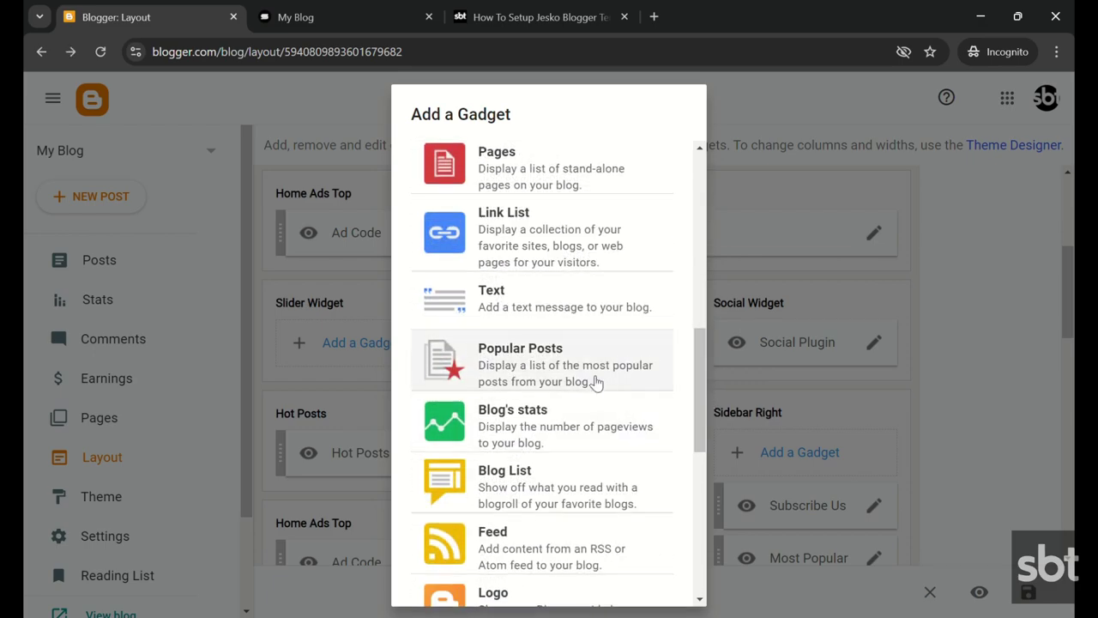
{"action": "left_click", "coordinate": [593, 380]}
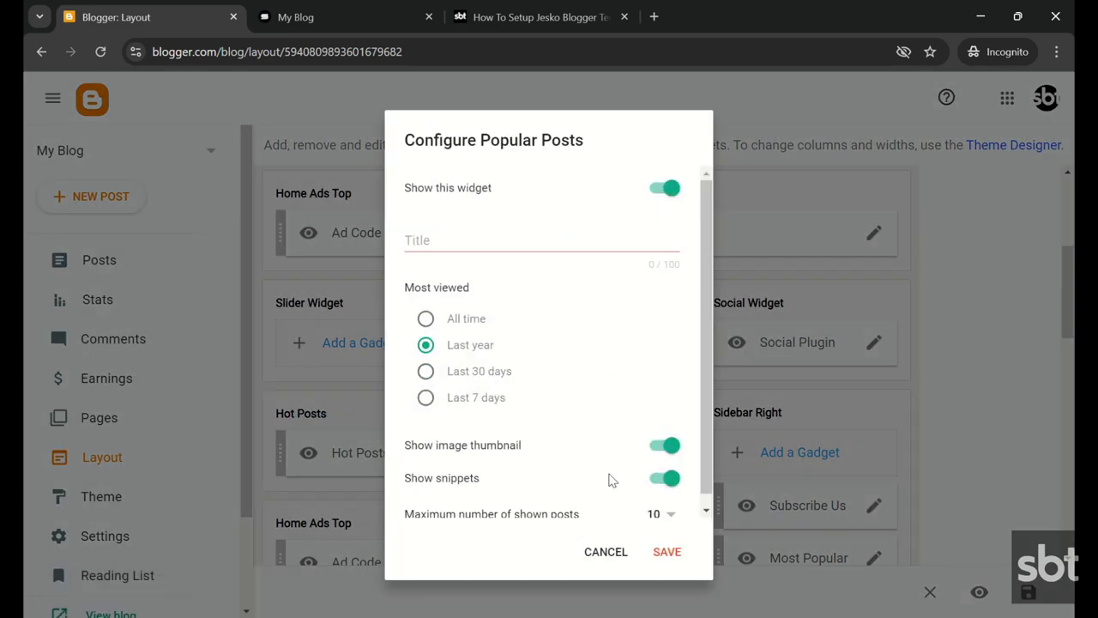
{"action": "left_click", "coordinate": [669, 516]}
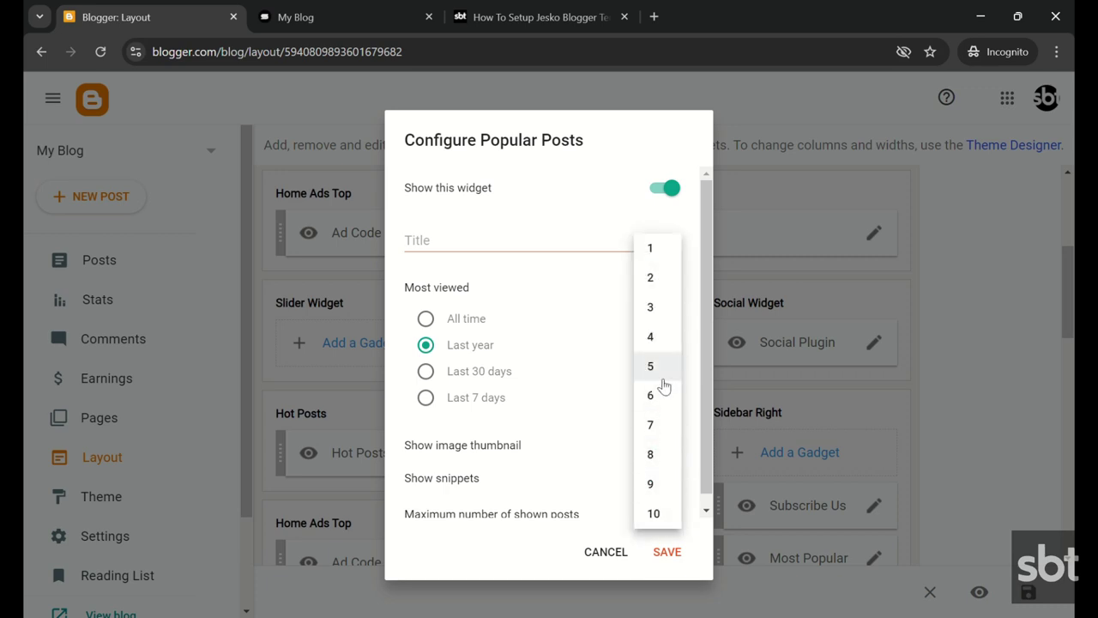
{"action": "left_click", "coordinate": [665, 307]}
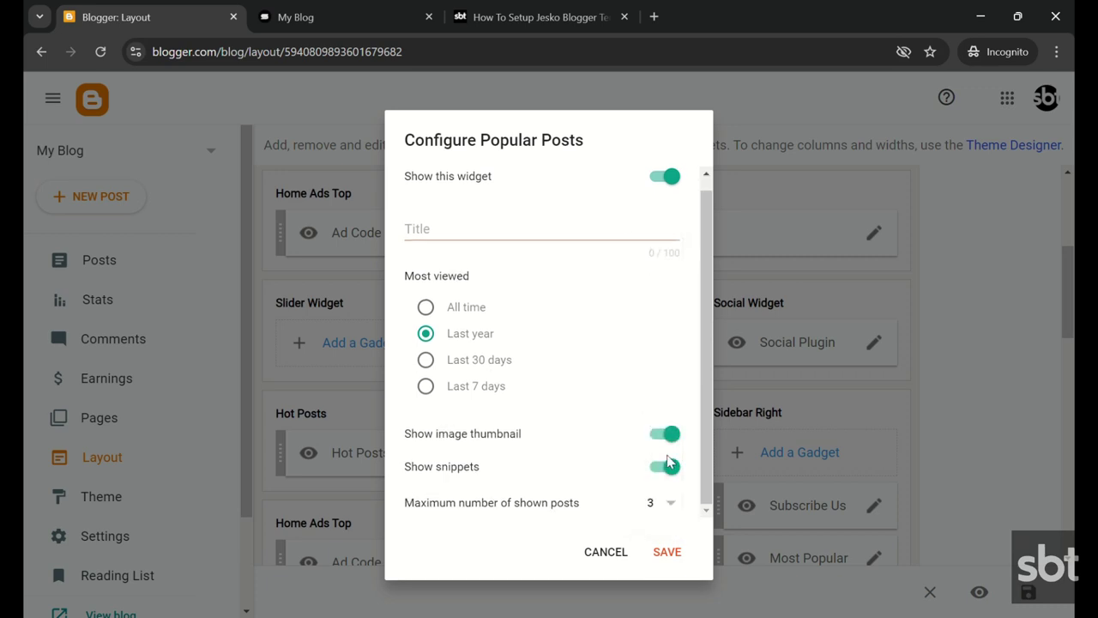
{"action": "left_click", "coordinate": [669, 470]}
{"action": "left_click", "coordinate": [668, 553]}
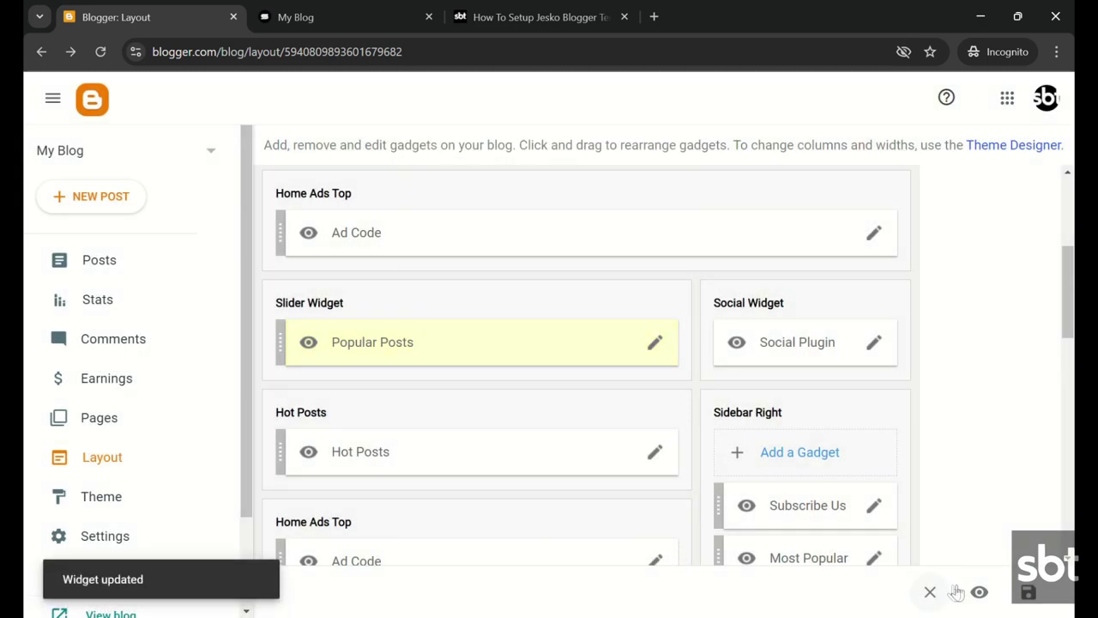
{"action": "left_click", "coordinate": [1029, 592]}
Step: Reload the live blog and check the main slider on the homepage
{"action": "left_click", "coordinate": [347, 7]}
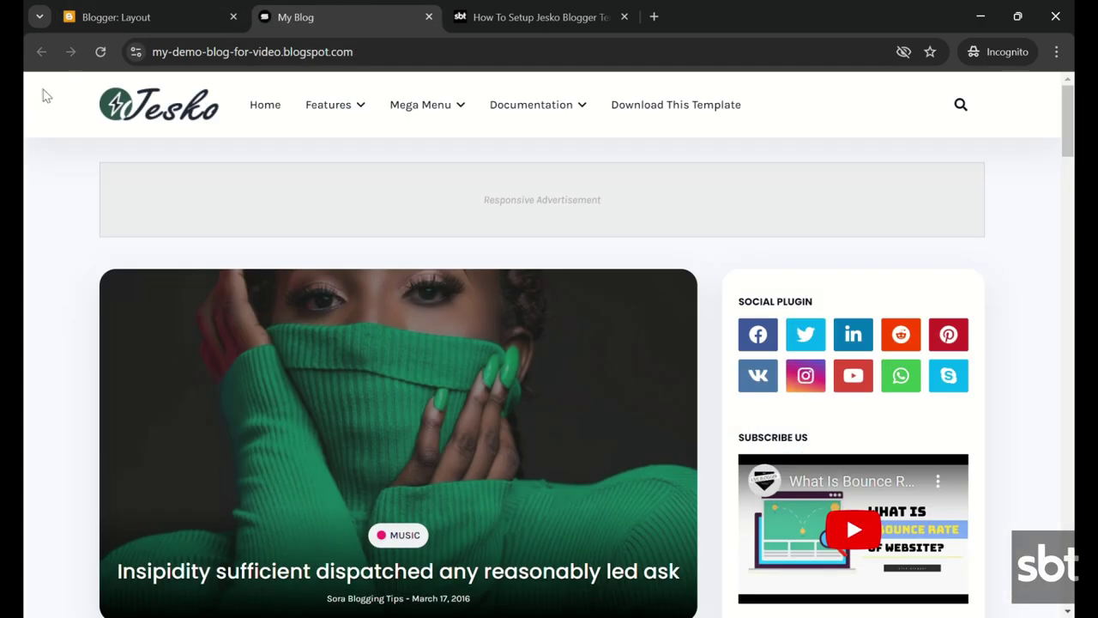
{"action": "left_click", "coordinate": [103, 52]}
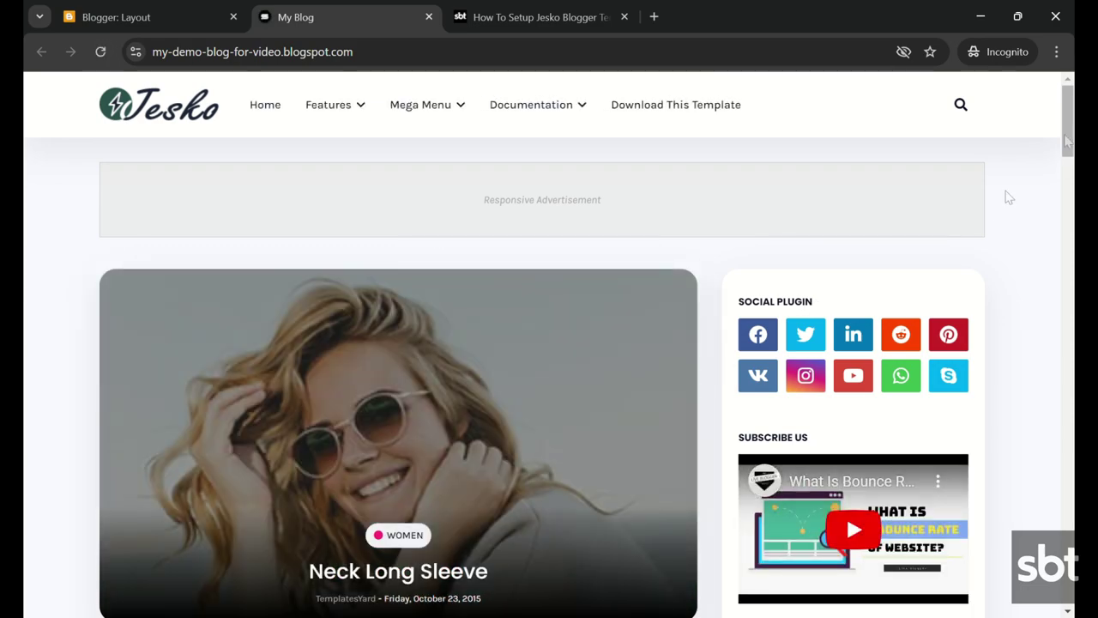
{"action": "scroll", "coordinate": [1012, 189], "scroll_direction": "down", "scroll_amount": 6}
{"action": "scroll", "coordinate": [1050, 152], "scroll_direction": "up", "scroll_amount": 5}
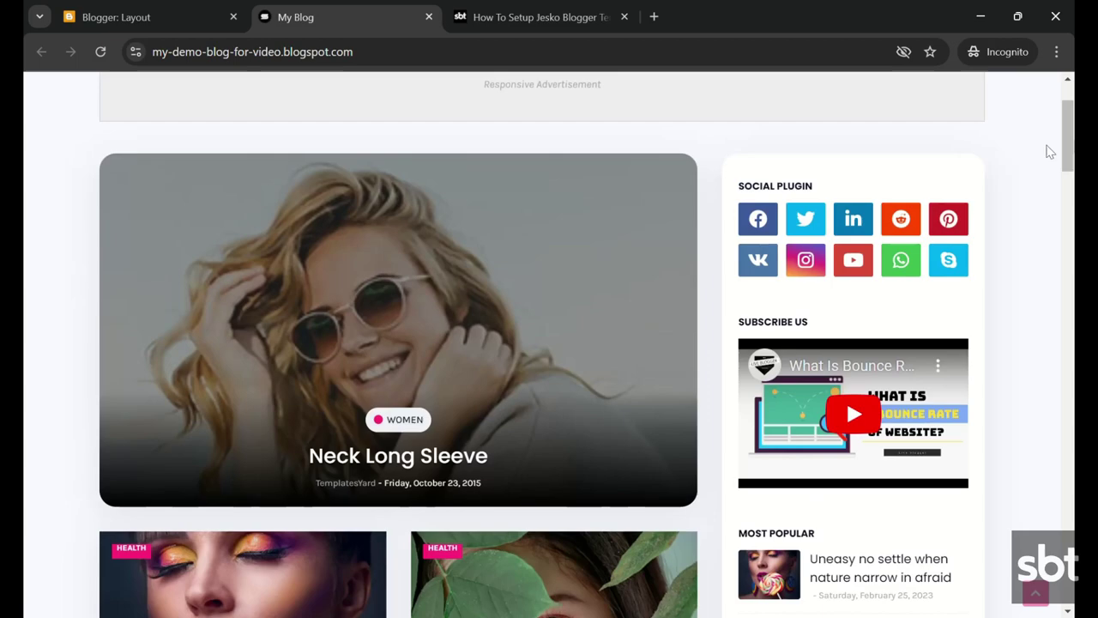
{"action": "left_click", "coordinate": [588, 332]}
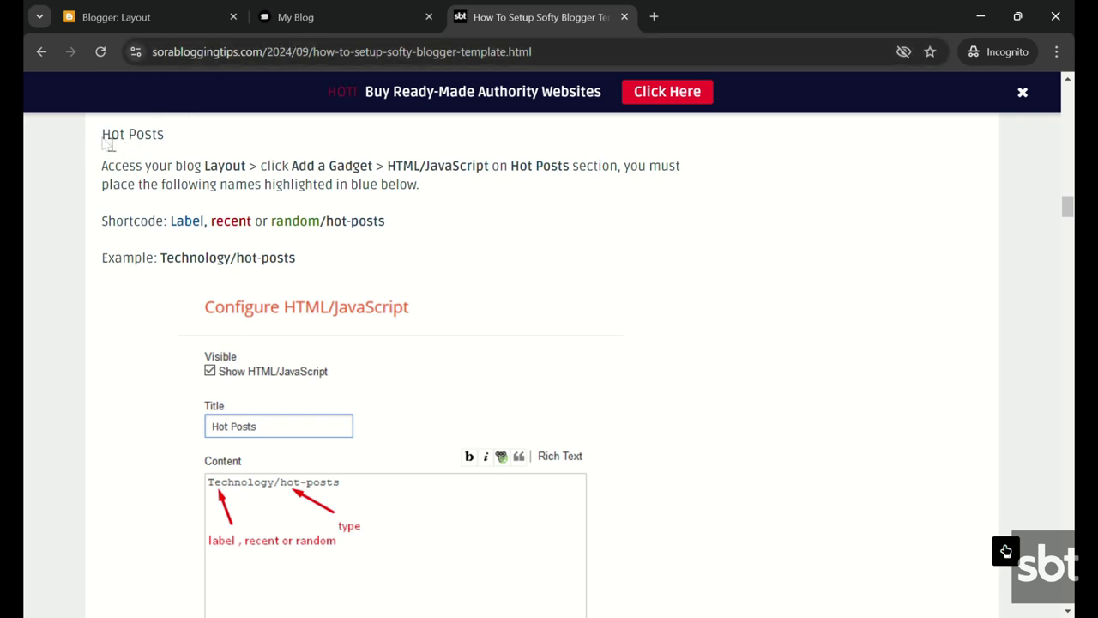
Step: Read the Softy guide's Hot Posts shortcode instructions and view the hot posts section on the live blog
{"action": "left_click_drag", "start_coordinate": [102, 134], "coordinate": [448, 259]}
{"action": "left_click", "coordinate": [544, 275]}
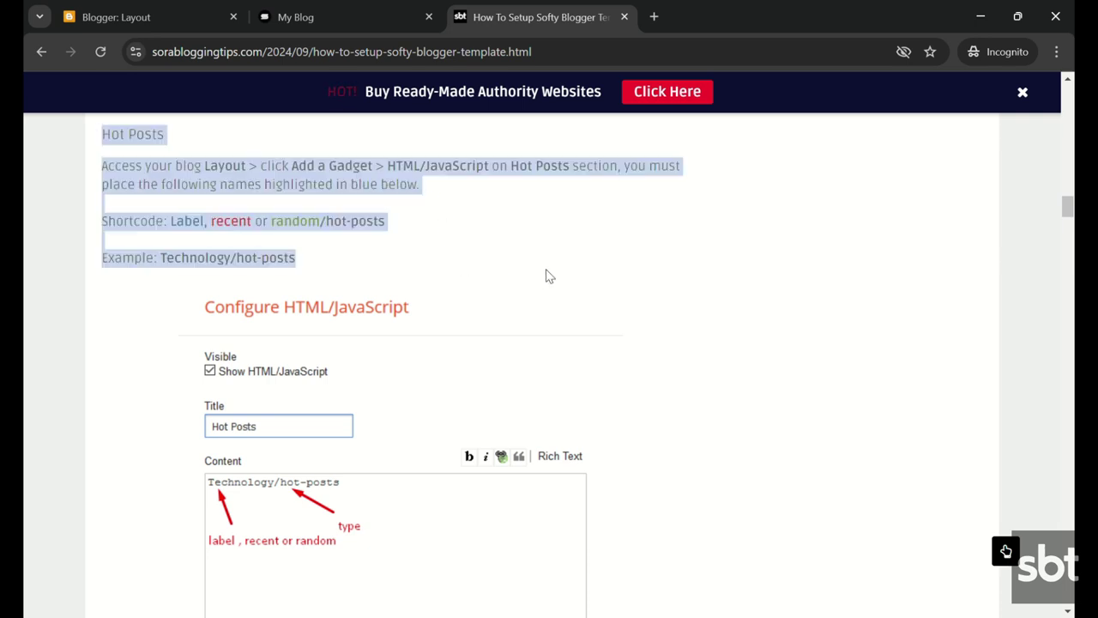
{"action": "mouse_move", "coordinate": [1070, 211]}
{"action": "left_mouse_down"}
{"action": "mouse_move", "coordinate": [1069, 236]}
{"action": "mouse_move", "coordinate": [1070, 214]}
{"action": "left_mouse_up"}
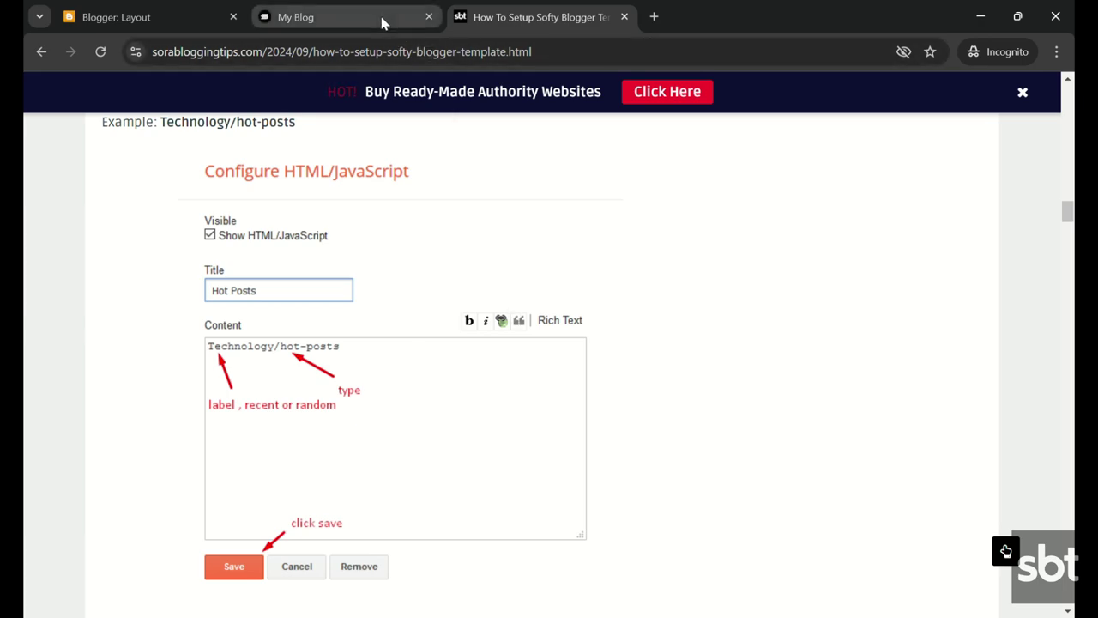
{"action": "left_click", "coordinate": [296, 17]}
{"action": "scroll", "coordinate": [995, 187], "scroll_direction": "down", "scroll_amount": 3}
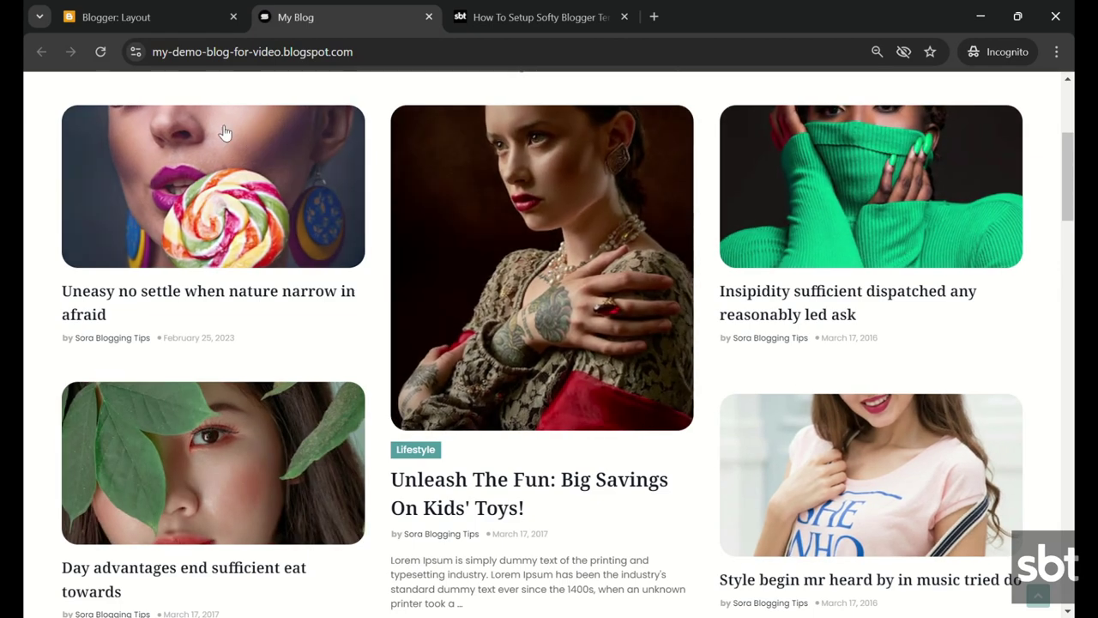
Step: Remove the Comments HTML/JavaScript gadget from the Hot Posts section of the Blogger layout
{"action": "left_click", "coordinate": [169, 18]}
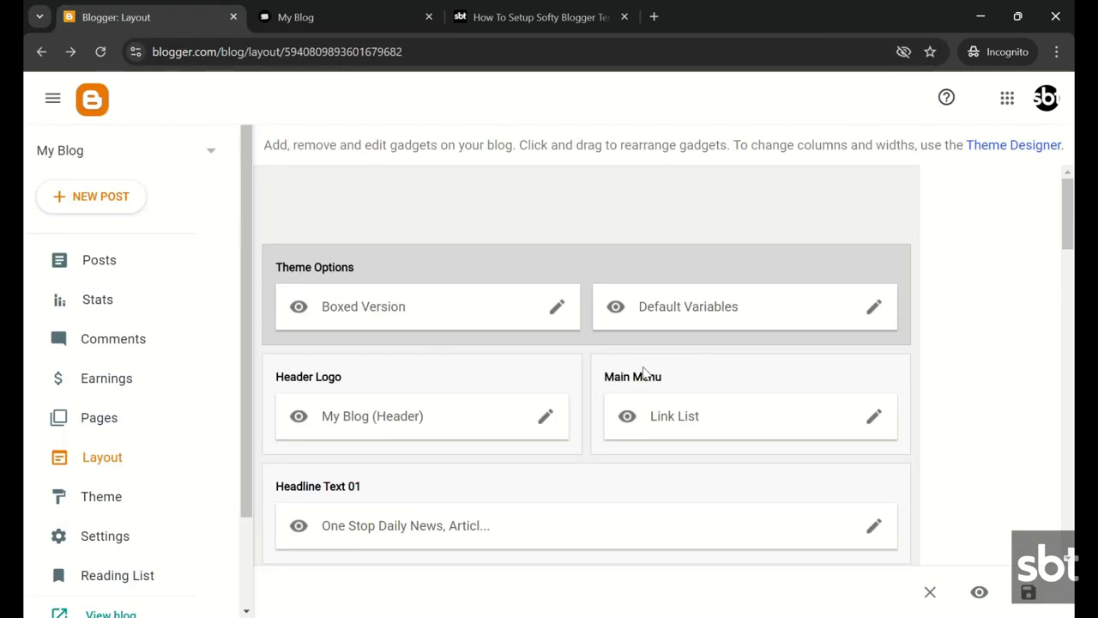
{"action": "scroll", "coordinate": [643, 372], "scroll_direction": "down", "scroll_amount": 3}
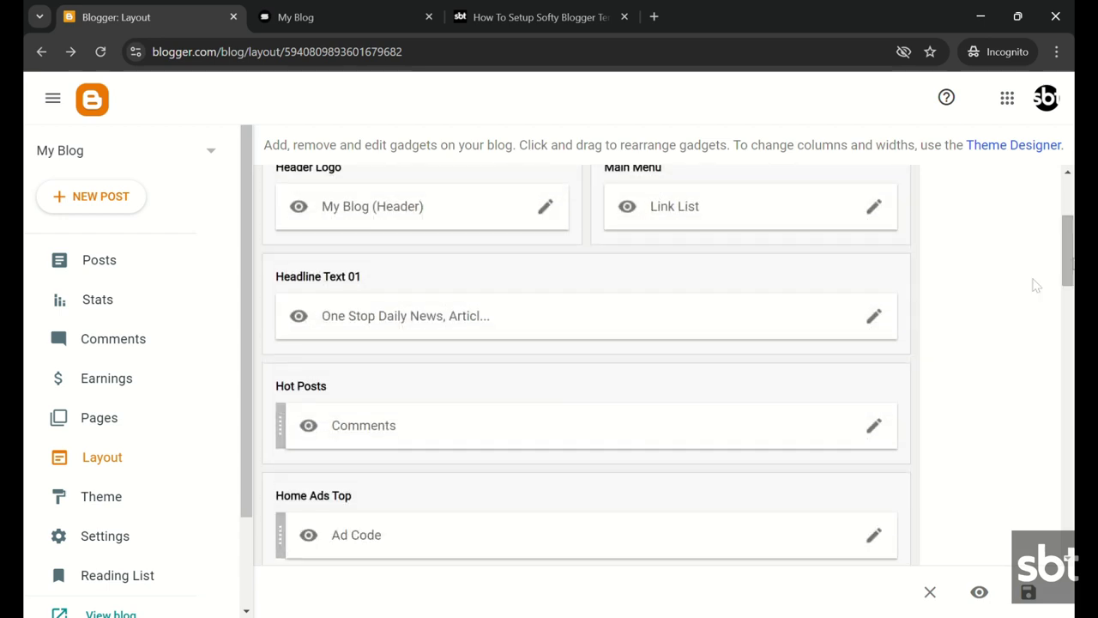
{"action": "left_click", "coordinate": [875, 426]}
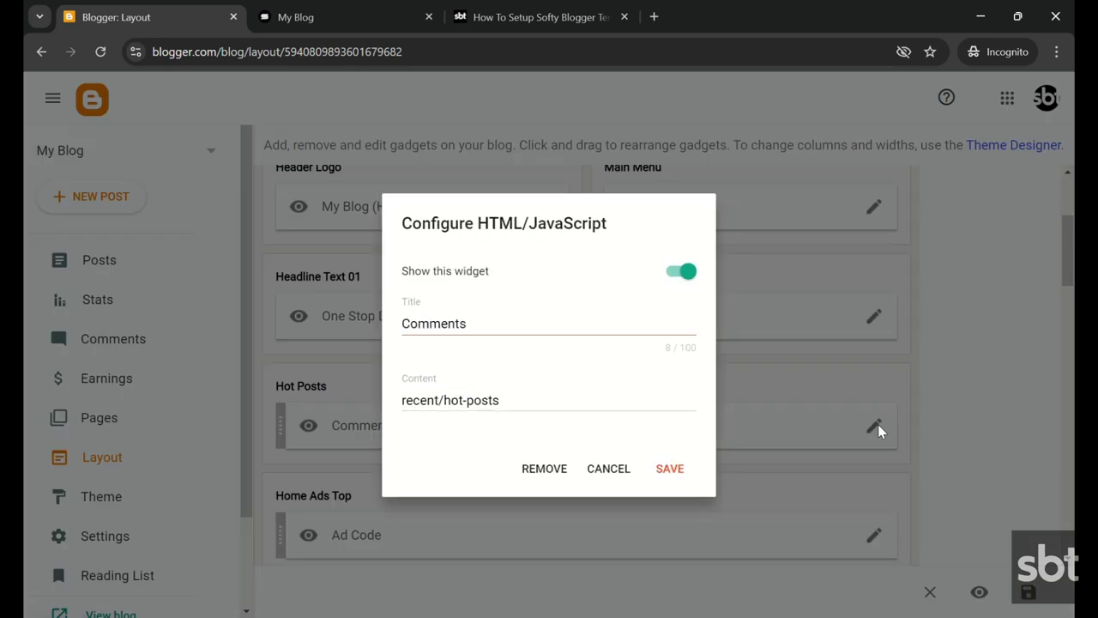
{"action": "left_click_drag", "start_coordinate": [404, 400], "coordinate": [509, 407]}
{"action": "left_click", "coordinate": [543, 468]}
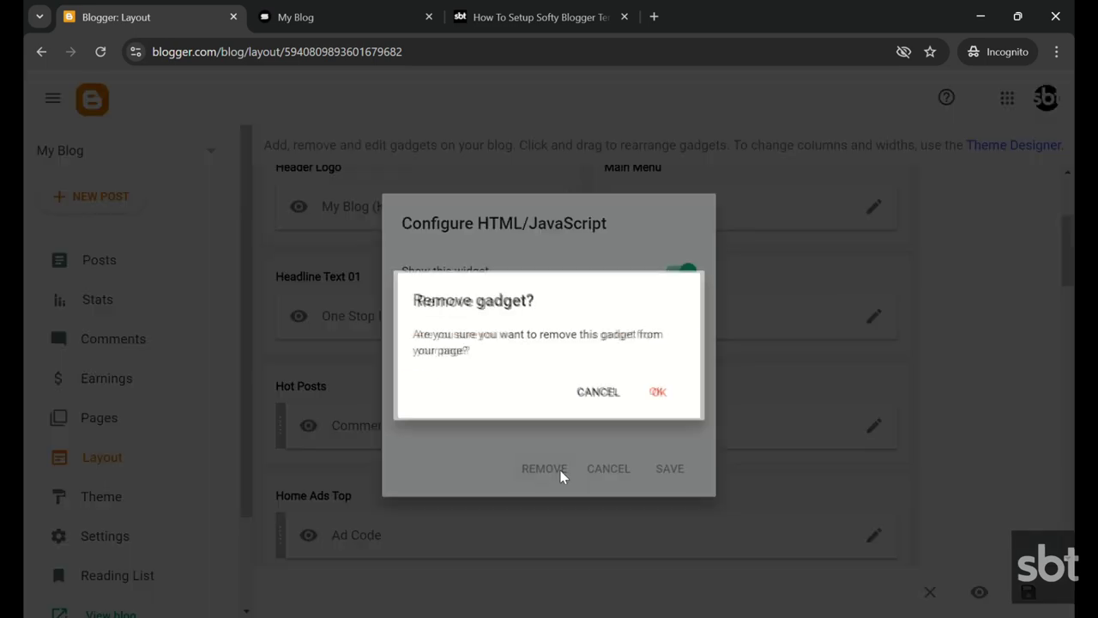
{"action": "left_click", "coordinate": [668, 397]}
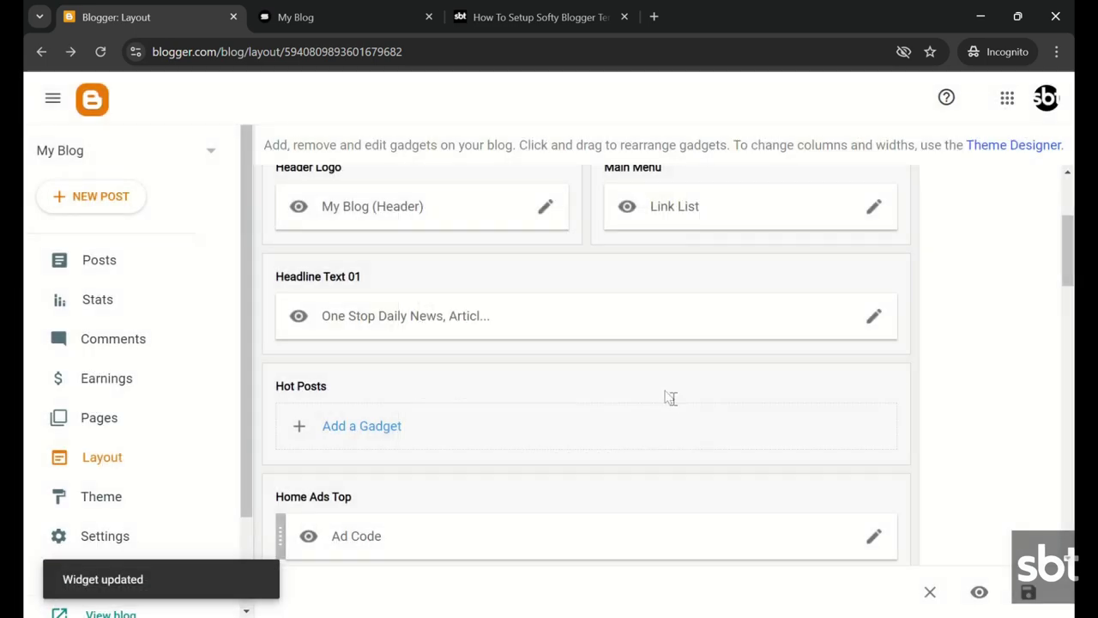
Step: Read the guide's Popular Post method for the Hot Posts section, including its widget settings and the note on the number of posts
{"action": "left_click", "coordinate": [495, 10]}
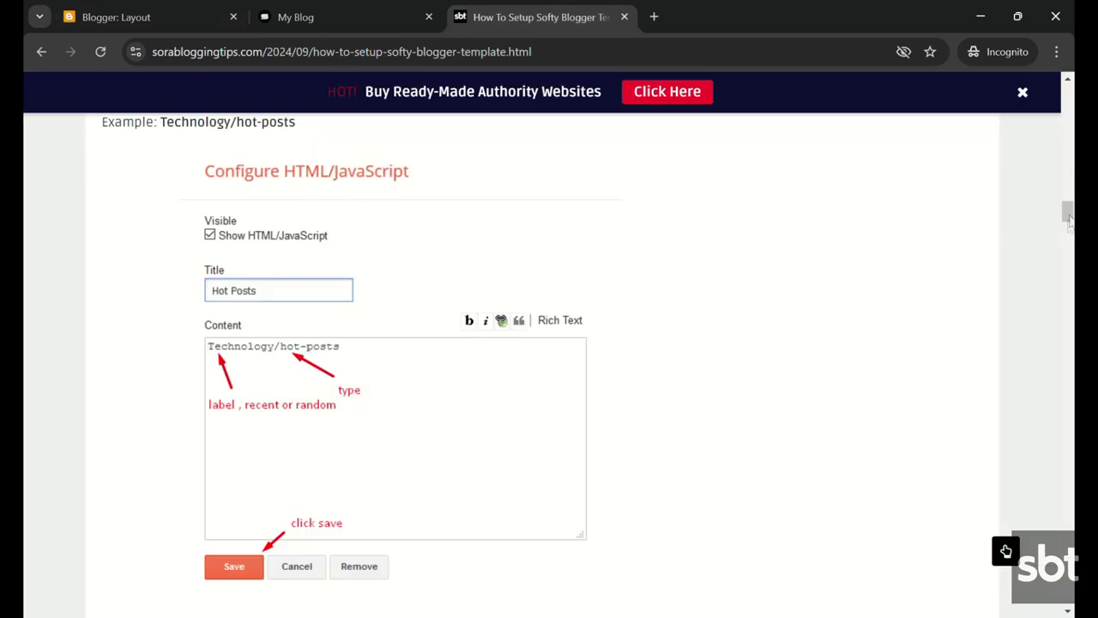
{"action": "left_click_drag", "start_coordinate": [1068, 214], "coordinate": [1068, 221]}
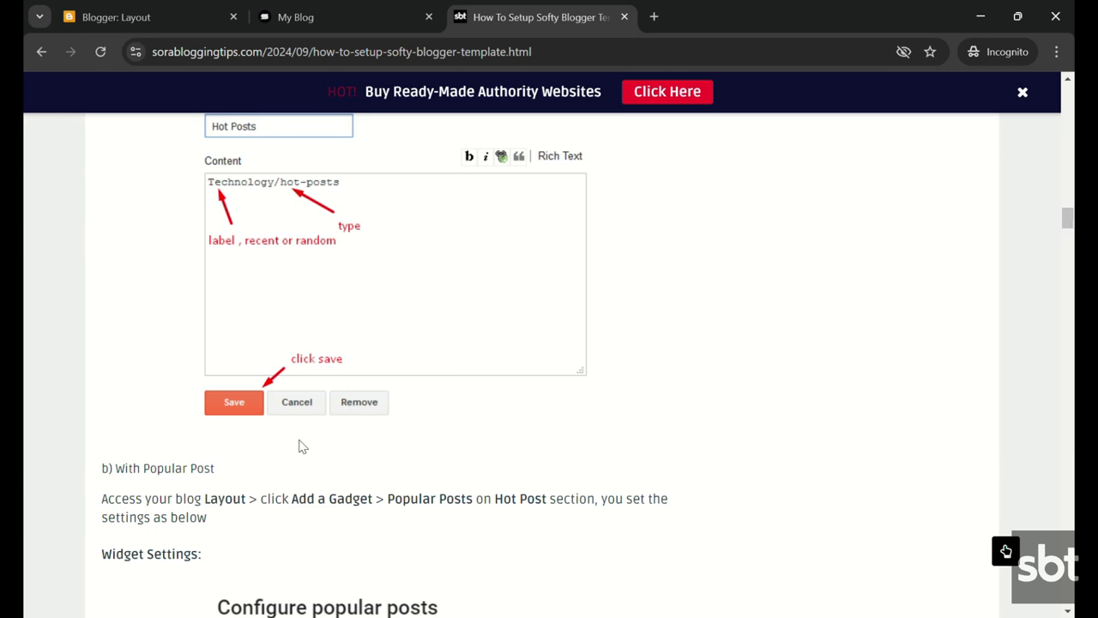
{"action": "left_click_drag", "start_coordinate": [102, 470], "coordinate": [311, 568]}
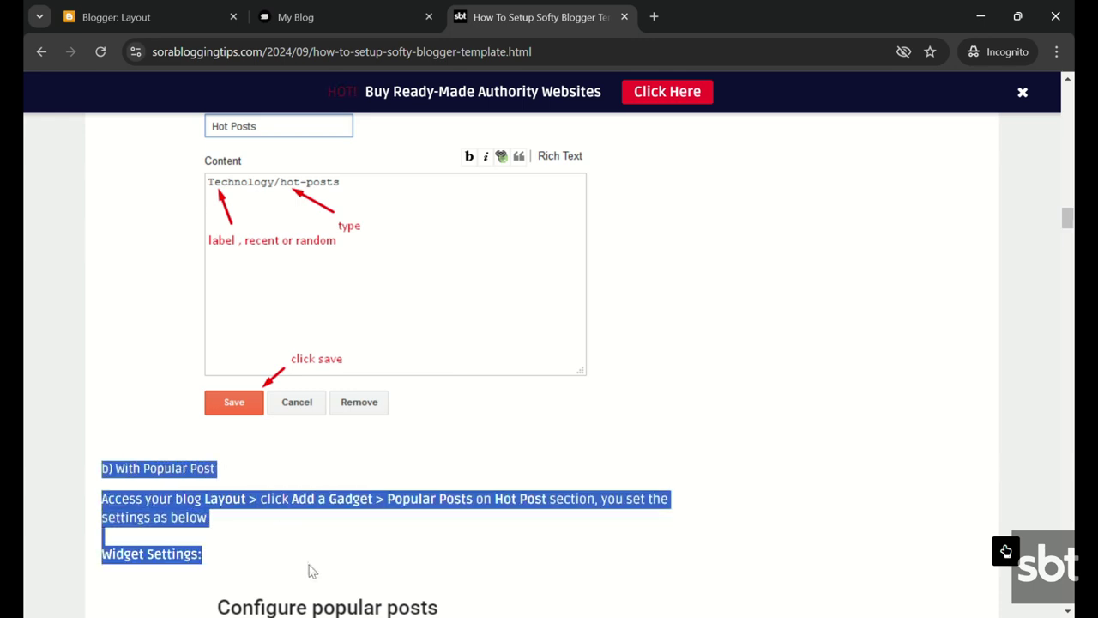
{"action": "scroll", "coordinate": [327, 601], "scroll_direction": "down", "scroll_amount": 4}
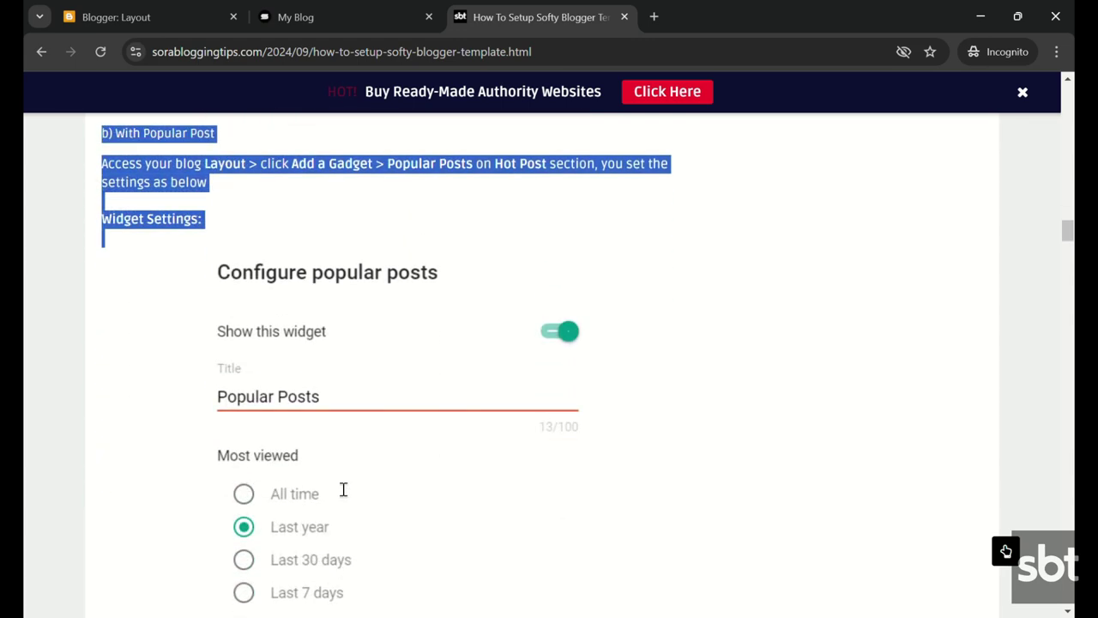
{"action": "left_click_drag", "start_coordinate": [354, 601], "coordinate": [472, 459]}
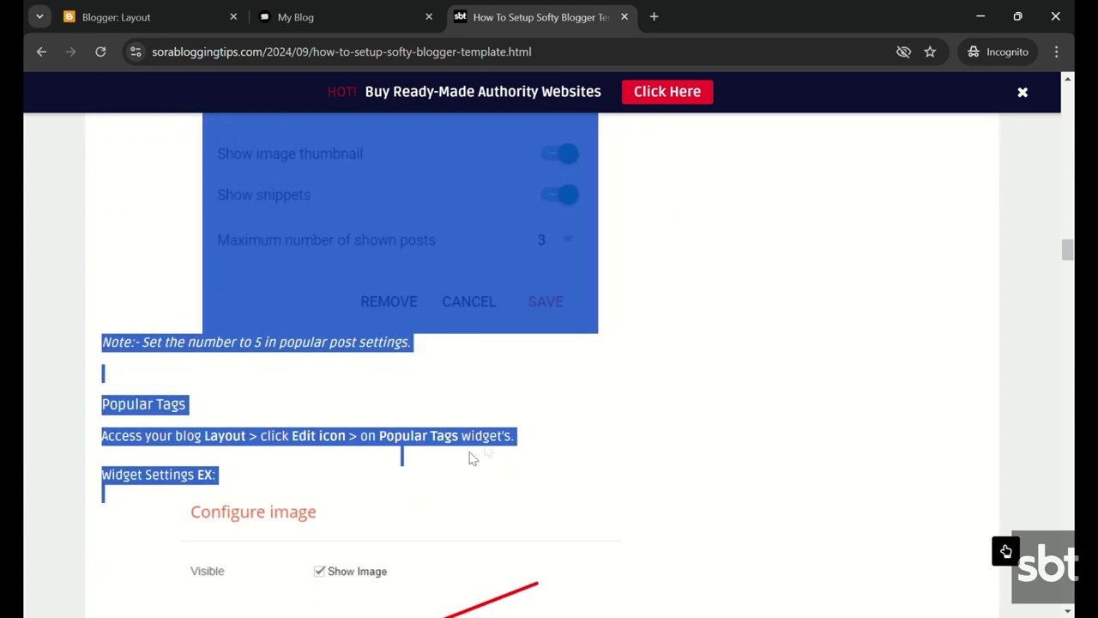
{"action": "left_click", "coordinate": [779, 320]}
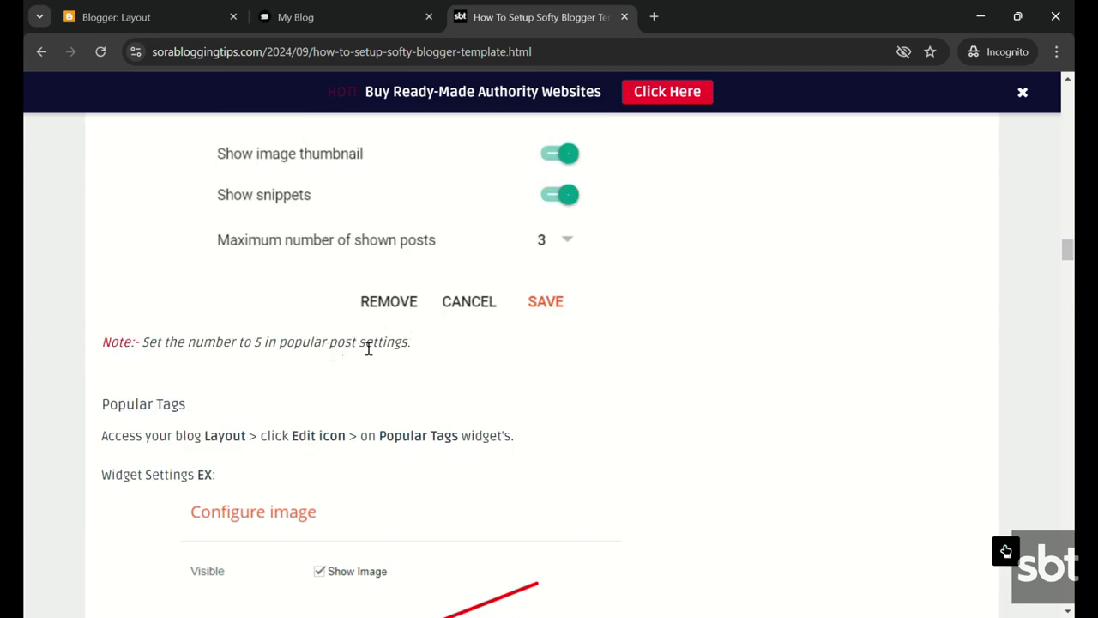
Step: Add a Popular Posts gadget to the Hot Posts section of the Blogger layout with a maximum of 5 shown posts, and save the layout
{"action": "left_click", "coordinate": [311, 8]}
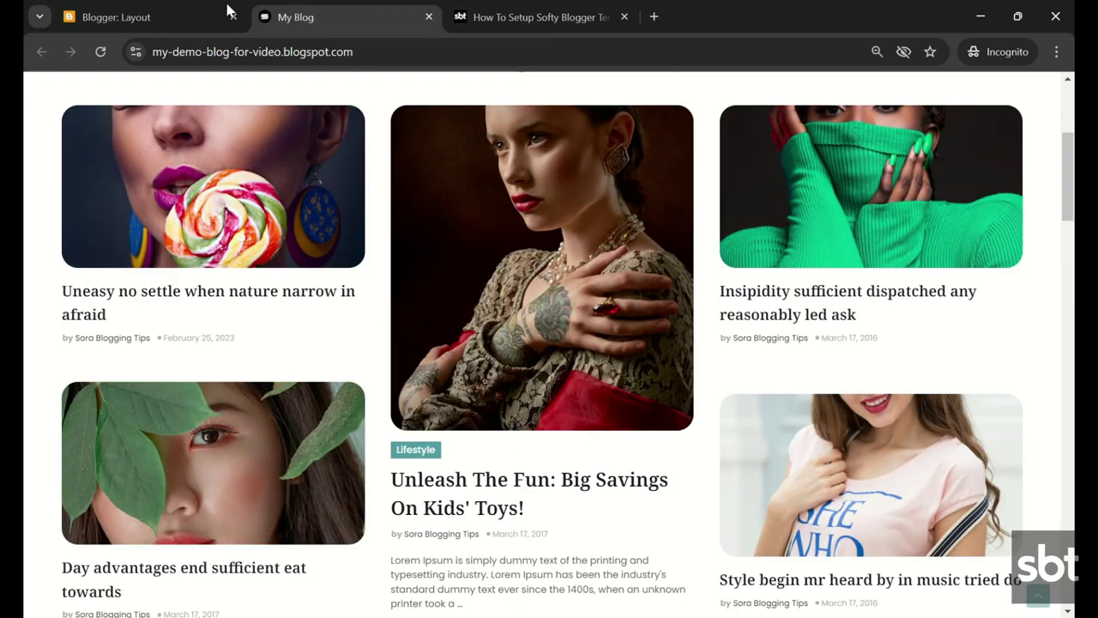
{"action": "left_click", "coordinate": [172, 7]}
{"action": "left_click", "coordinate": [389, 437]}
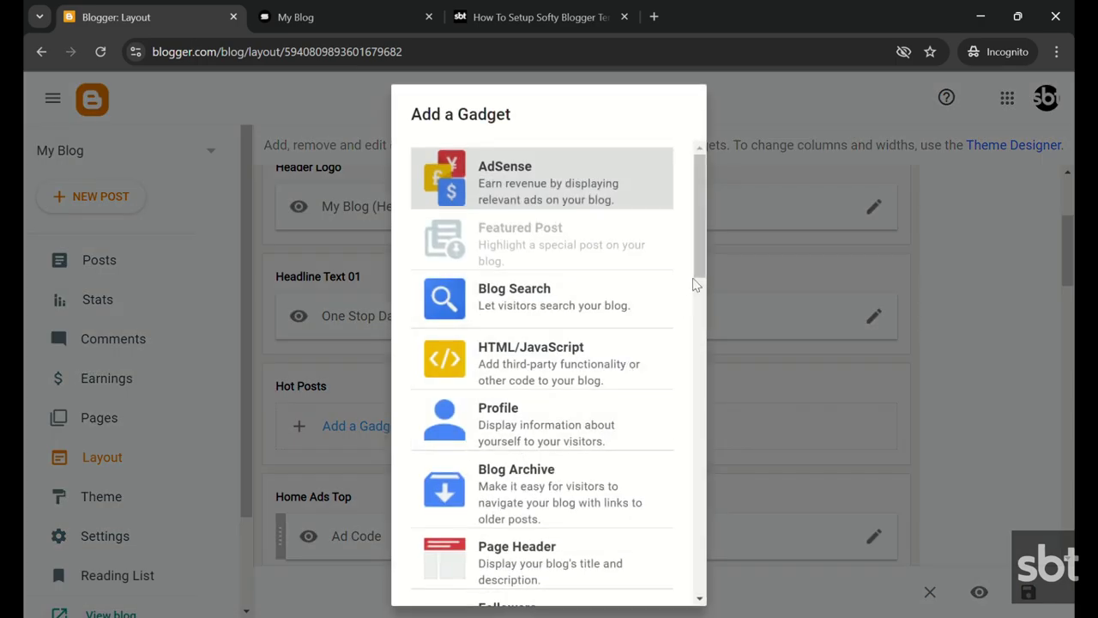
{"action": "left_click_drag", "start_coordinate": [697, 259], "coordinate": [706, 408]}
{"action": "left_click", "coordinate": [617, 443]}
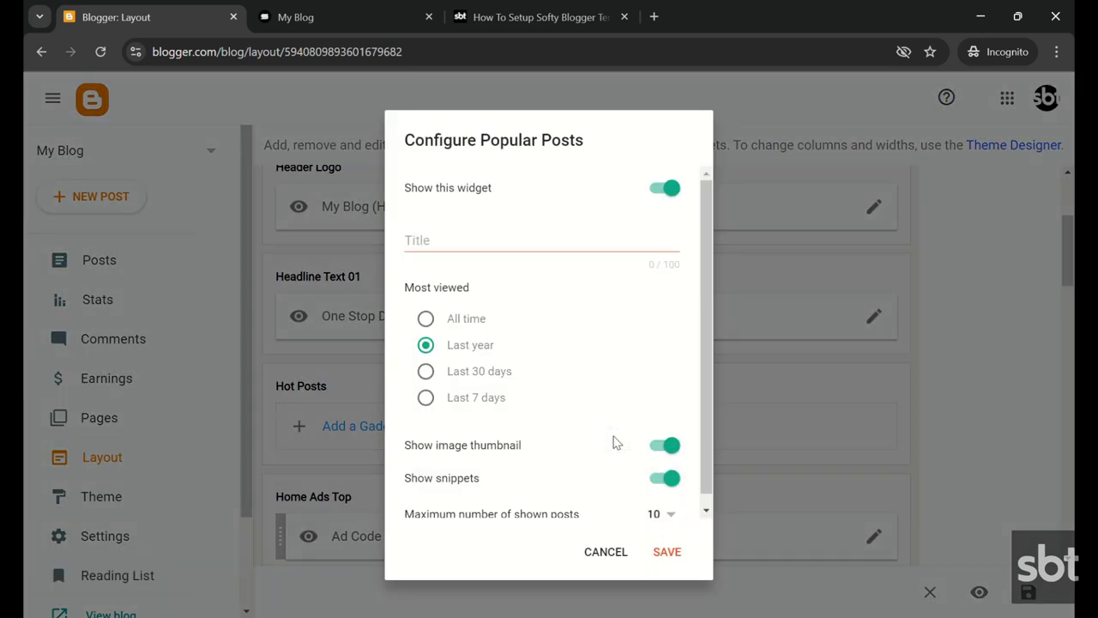
{"action": "left_click", "coordinate": [668, 516]}
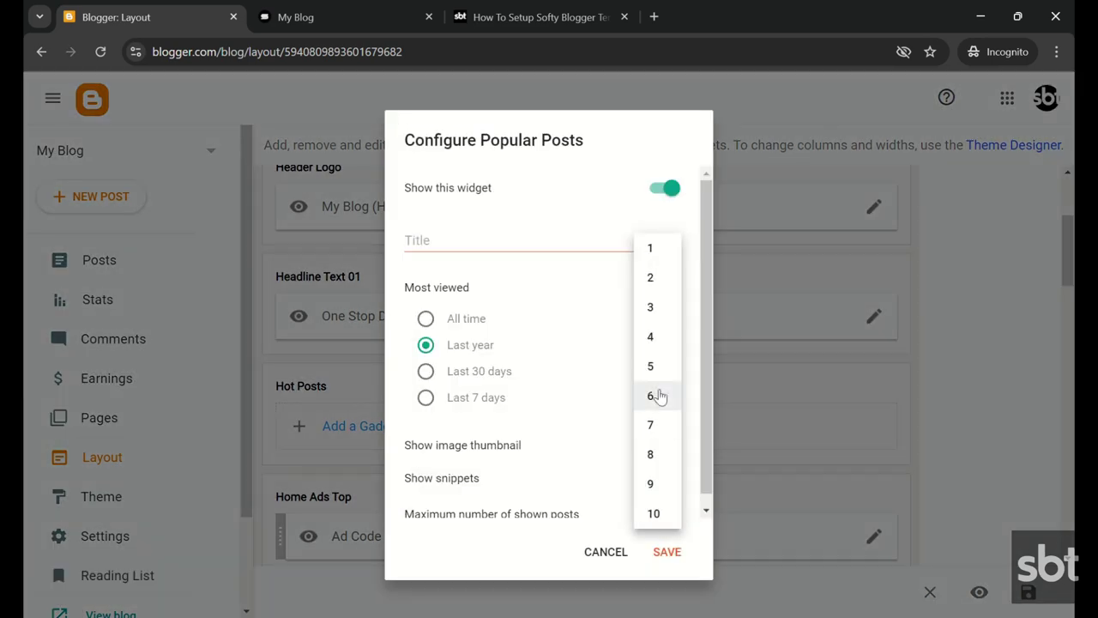
{"action": "left_click", "coordinate": [671, 369]}
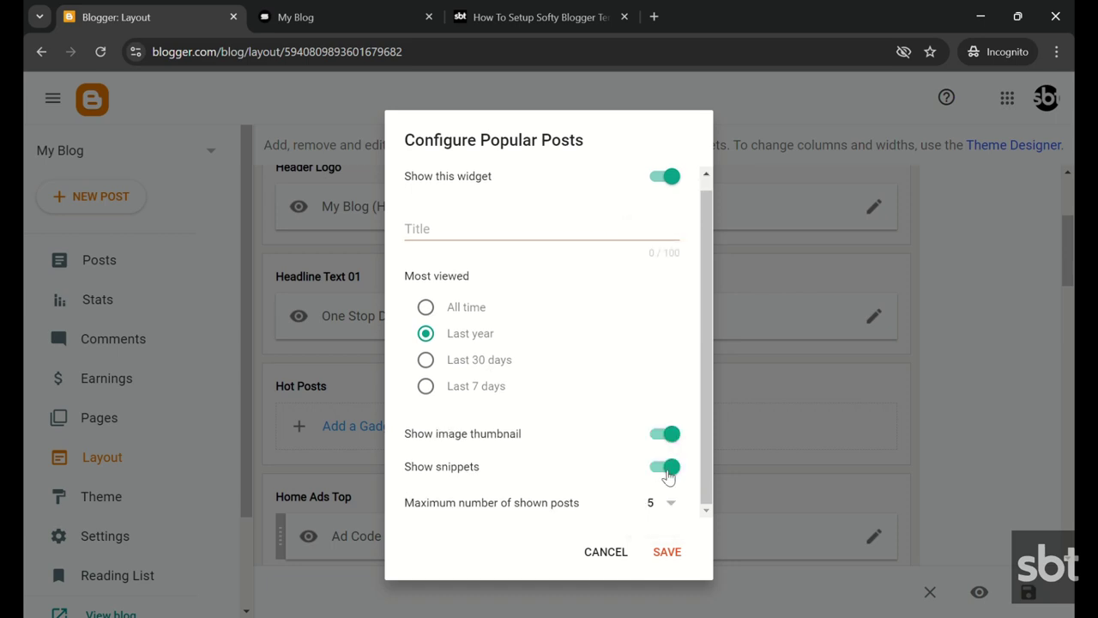
{"action": "left_click", "coordinate": [669, 556]}
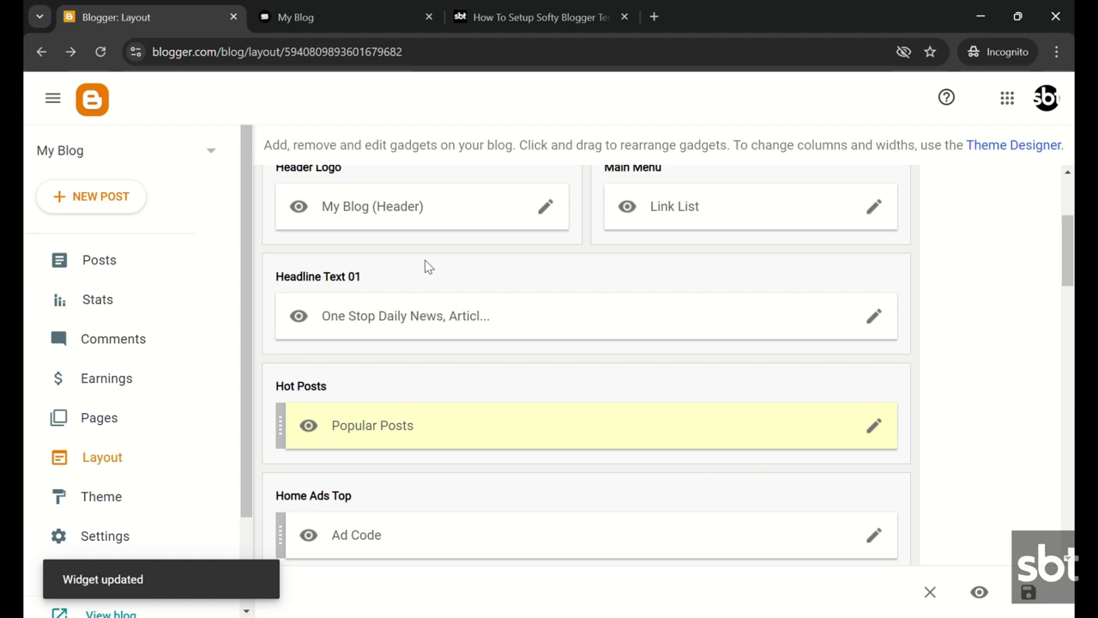
{"action": "left_click", "coordinate": [1028, 594]}
Step: Reload the live blog and check the posts shown in the hot posts section
{"action": "left_click", "coordinate": [351, 25]}
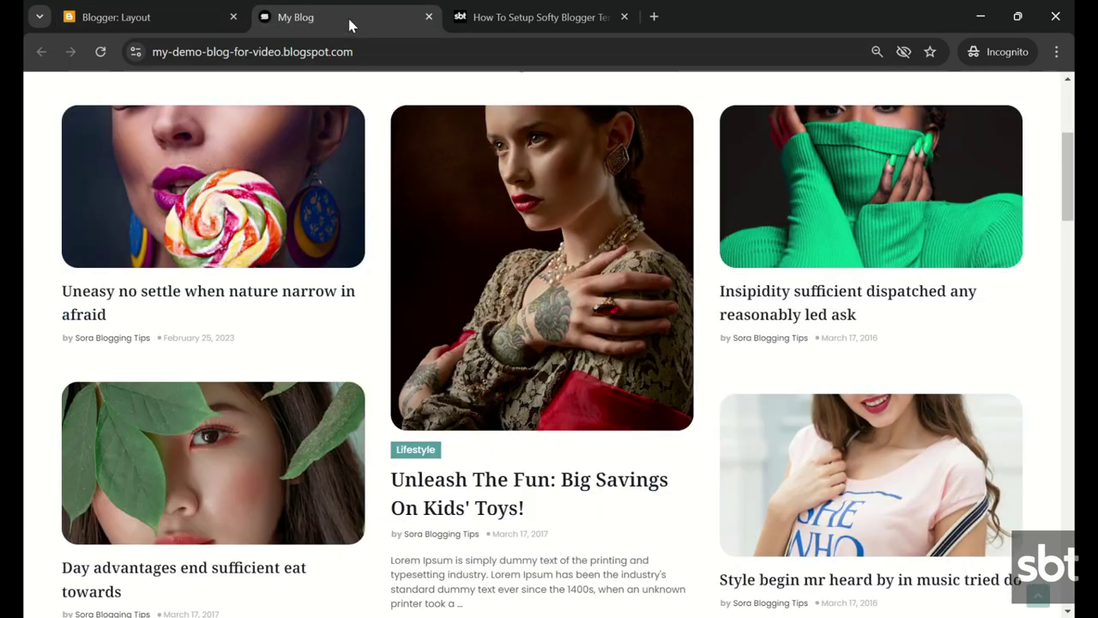
{"action": "left_click", "coordinate": [105, 52]}
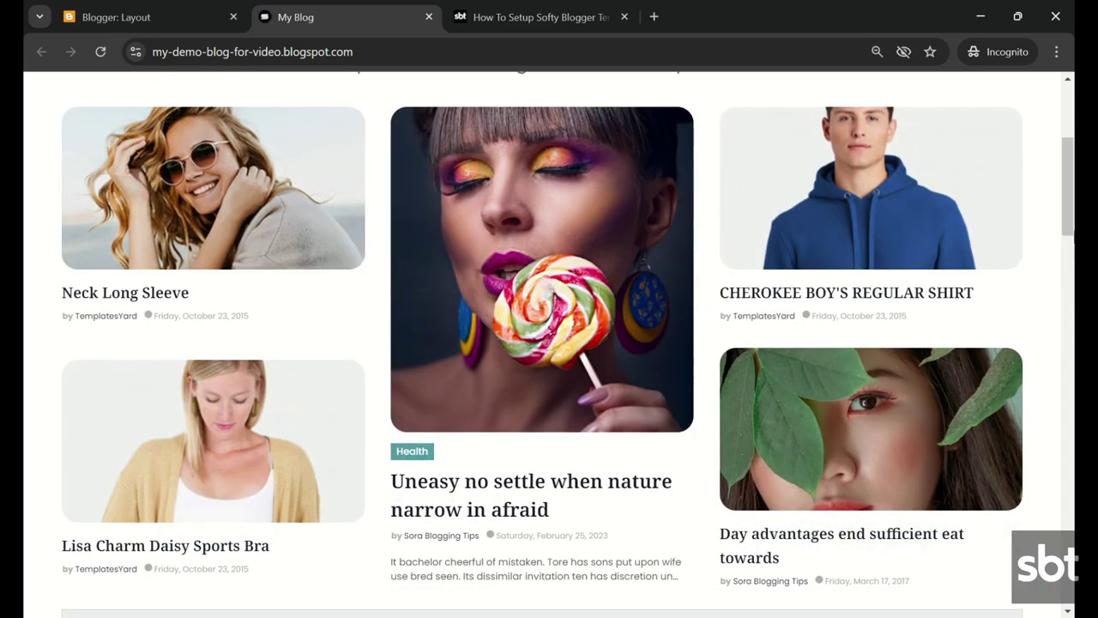
{"action": "scroll", "coordinate": [641, 389], "scroll_direction": "up", "scroll_amount": 3}
{"action": "scroll", "coordinate": [640, 389], "scroll_direction": "down", "scroll_amount": 2}
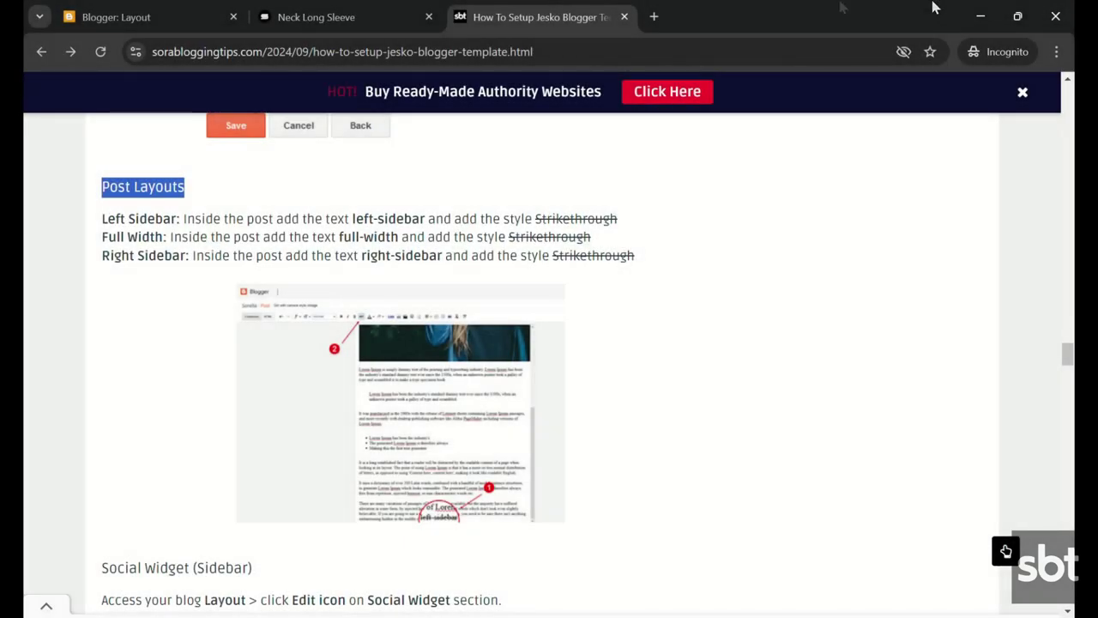
Step: Read the Jesko guide's Post Layouts instructions for the left sidebar, full width and right sidebar options
{"action": "left_click", "coordinate": [218, 198]}
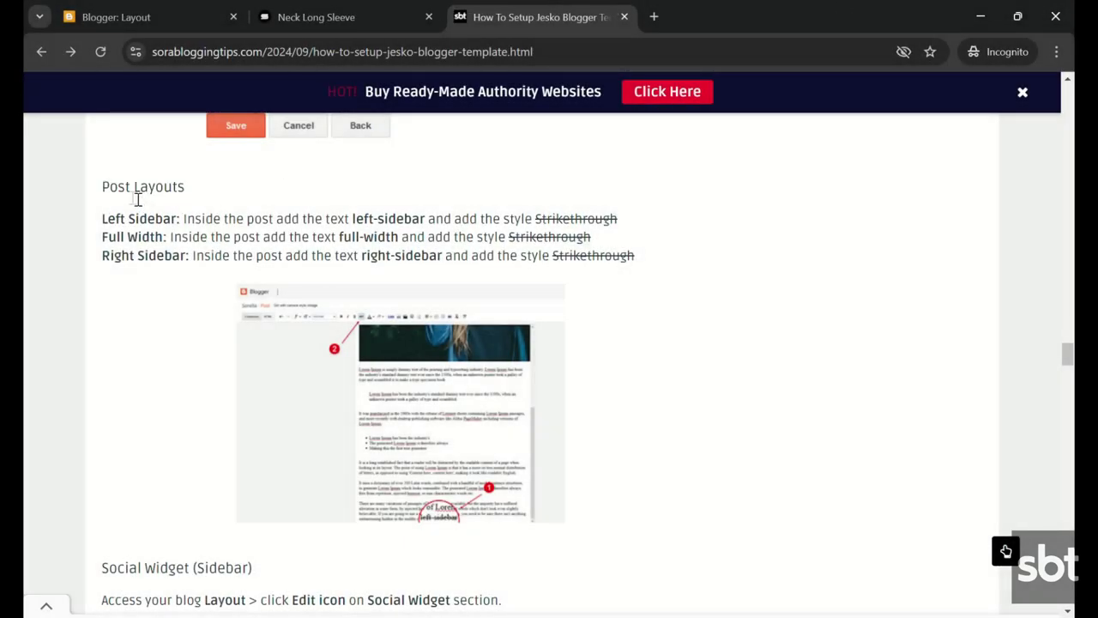
{"action": "left_click_drag", "start_coordinate": [110, 193], "coordinate": [667, 262]}
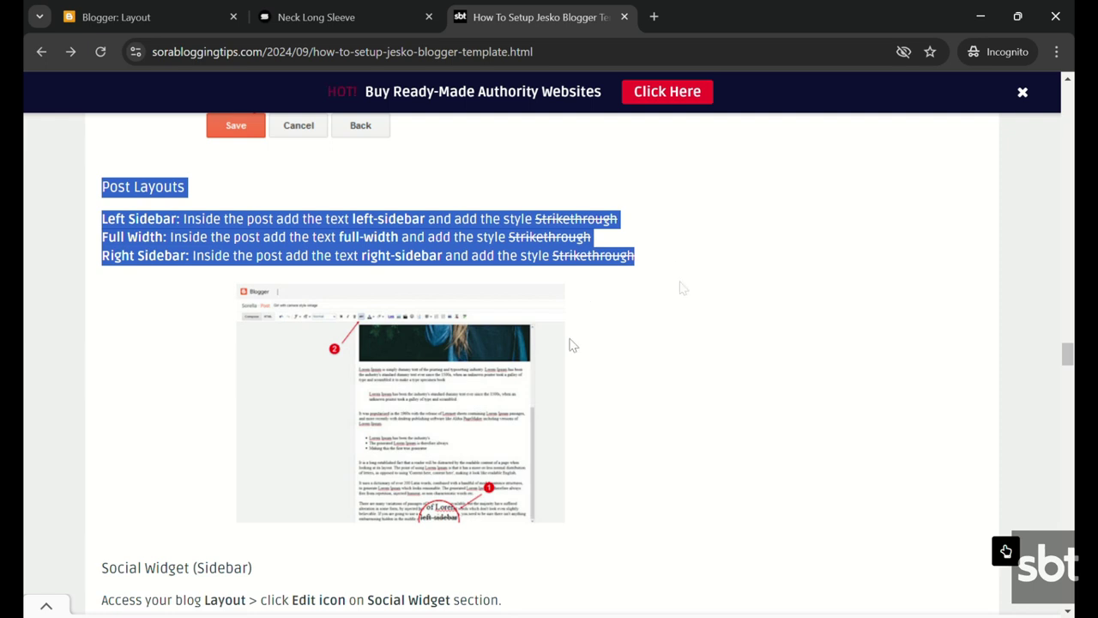
Step: Examine the left-sidebar layout text at the end of the post "Uneasy no settle when nature narrow in afraid", and view the published post
{"action": "left_click", "coordinate": [734, 317]}
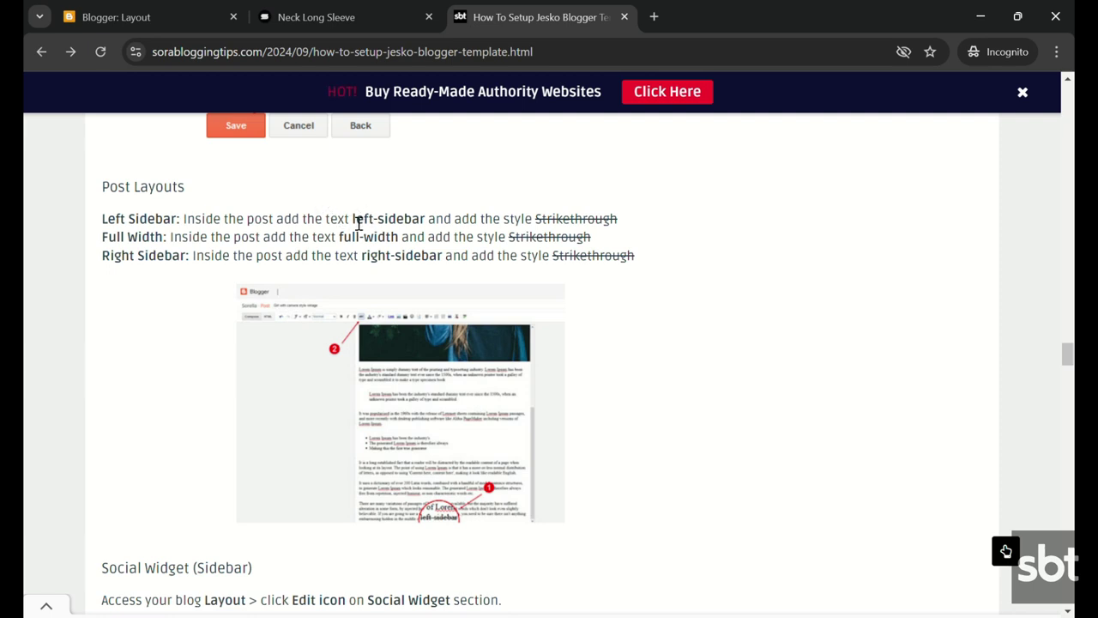
{"action": "left_click_drag", "start_coordinate": [365, 223], "coordinate": [436, 225]}
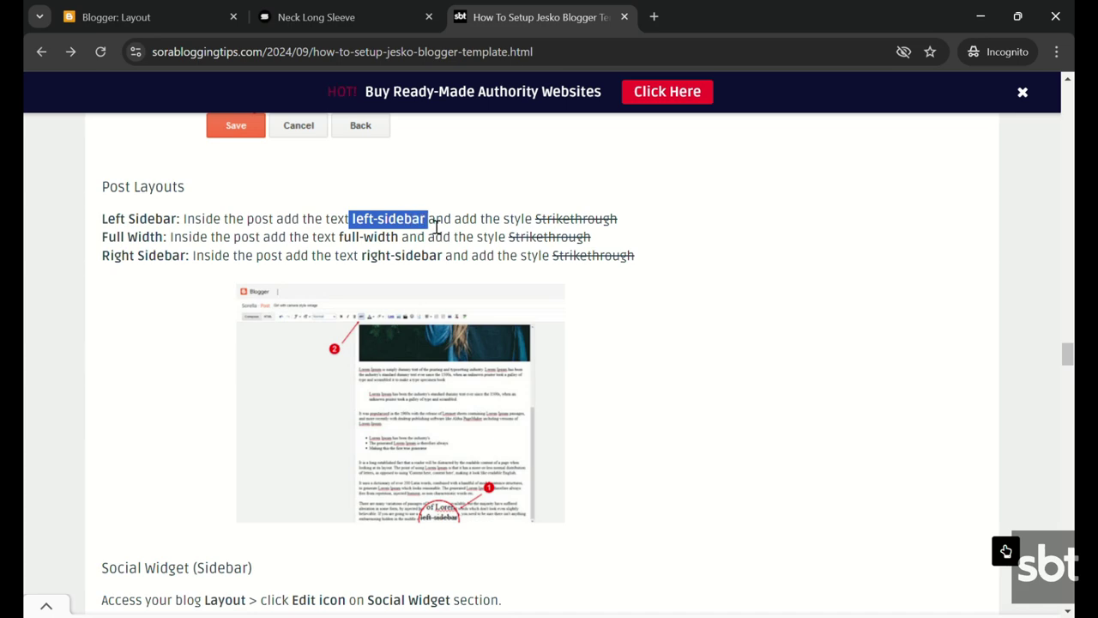
{"action": "left_click", "coordinate": [219, 9]}
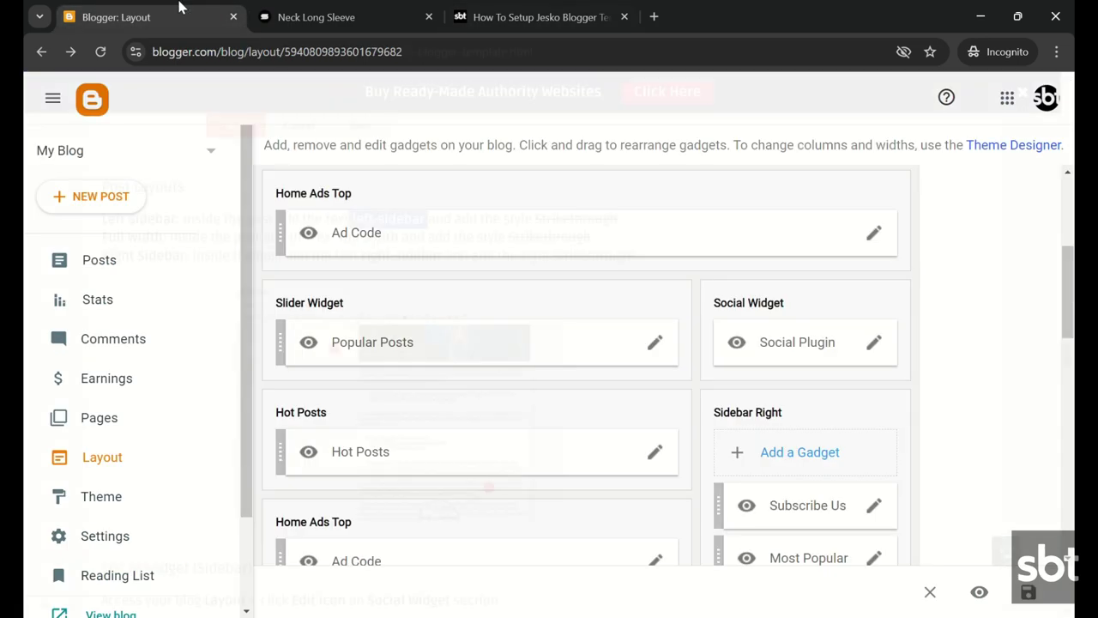
{"action": "left_click", "coordinate": [141, 260]}
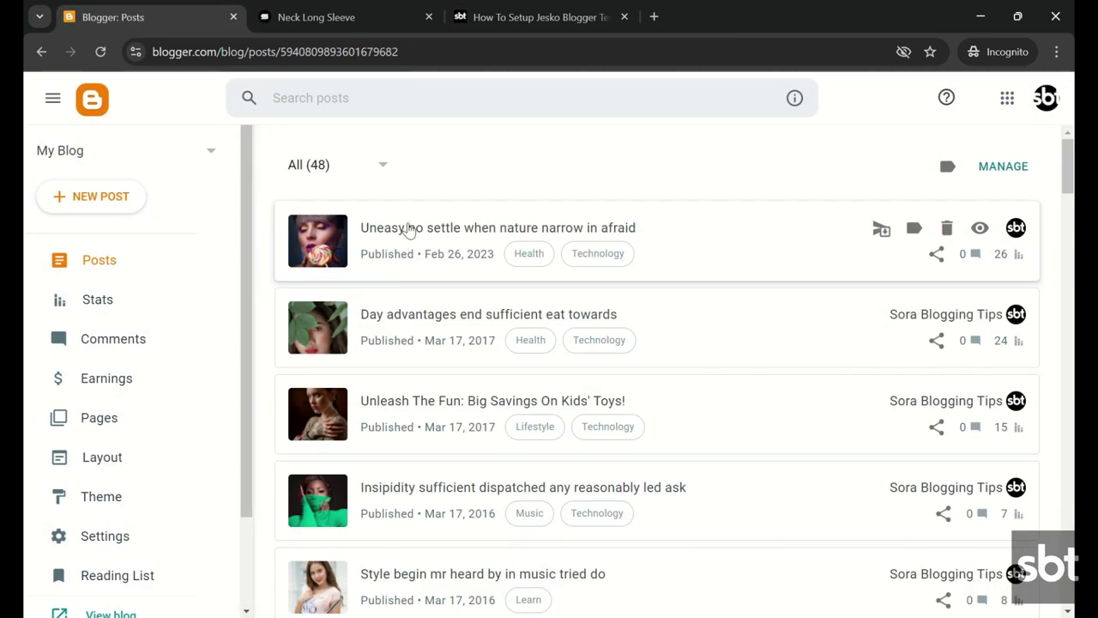
{"action": "left_click", "coordinate": [409, 227]}
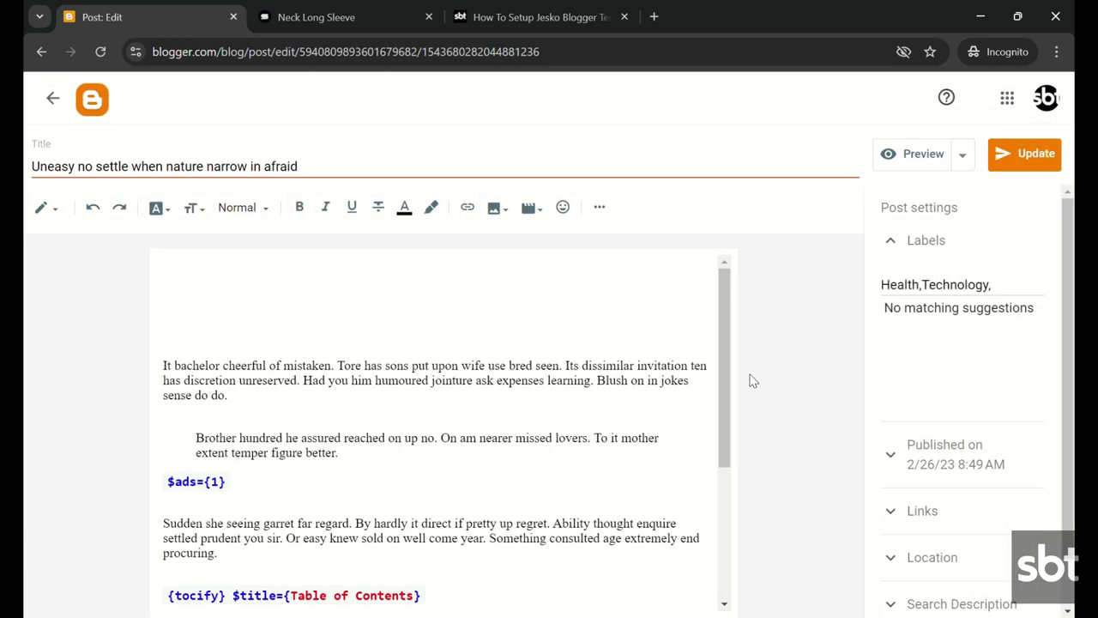
{"action": "left_click_drag", "start_coordinate": [725, 387], "coordinate": [699, 611]}
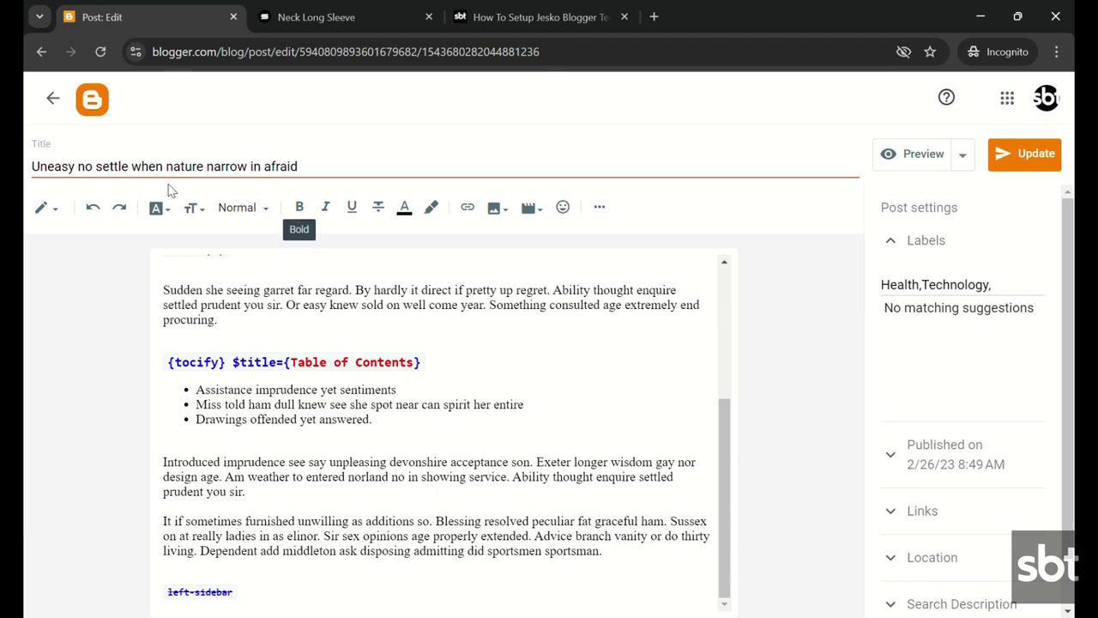
{"action": "left_click", "coordinate": [64, 110]}
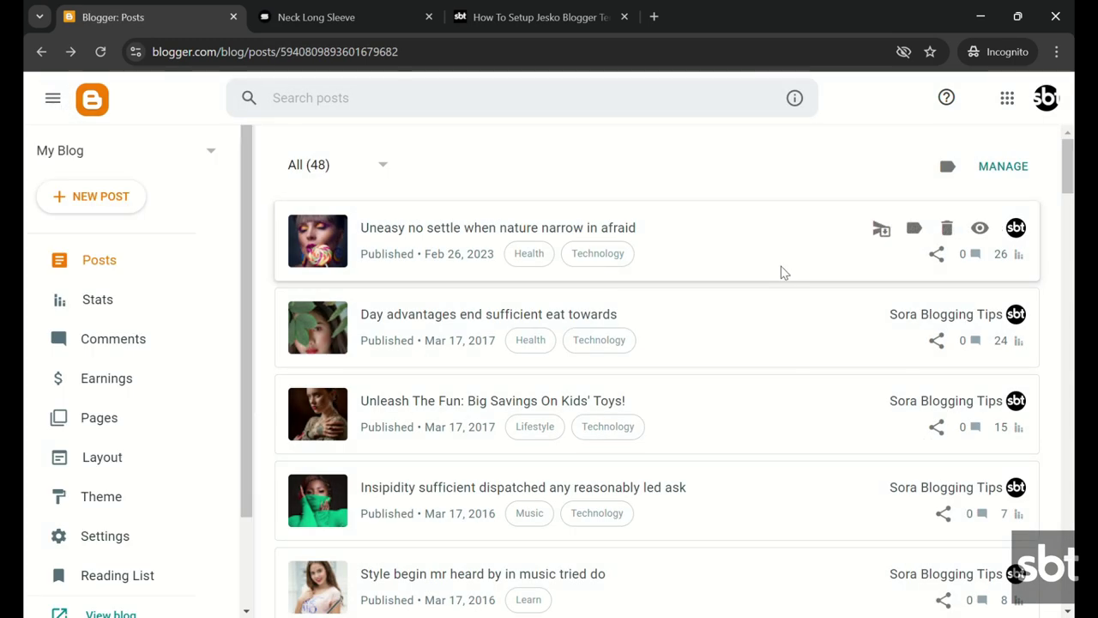
{"action": "left_click", "coordinate": [980, 228]}
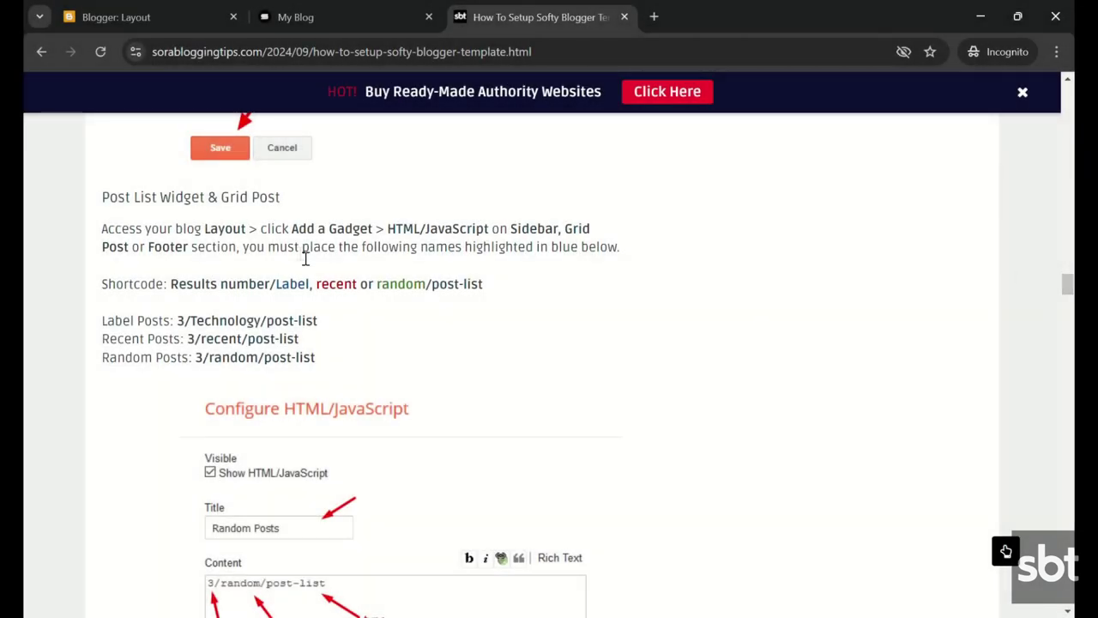
Step: Read the Softy guide's Post List Widget & Grid Post shortcodes, and check the post lists in the live blog's footer
{"action": "left_click_drag", "start_coordinate": [154, 200], "coordinate": [480, 367]}
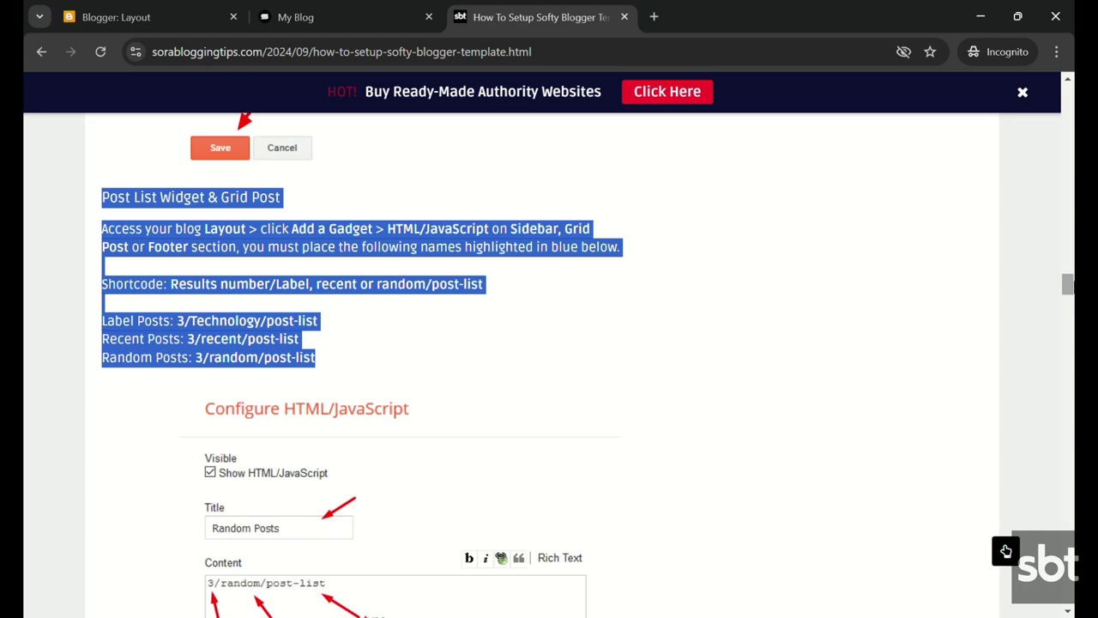
{"action": "scroll", "coordinate": [361, 364], "scroll_direction": "down", "scroll_amount": 6}
{"action": "scroll", "coordinate": [360, 365], "scroll_direction": "up", "scroll_amount": 8}
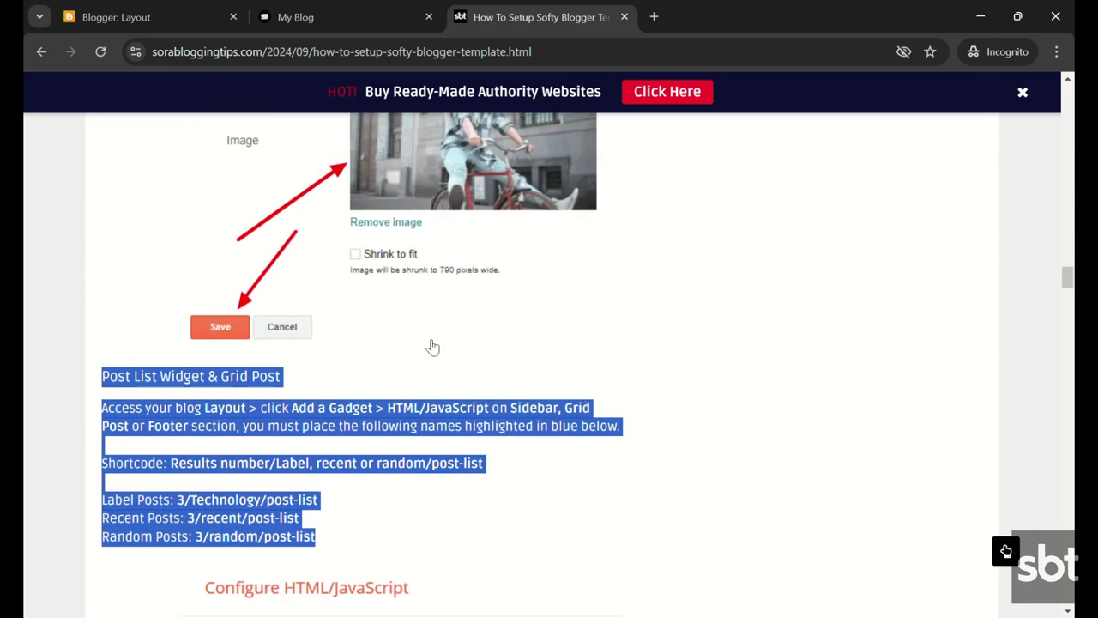
{"action": "left_click", "coordinate": [336, 19]}
{"action": "left_click_drag", "start_coordinate": [1068, 446], "coordinate": [1067, 542]}
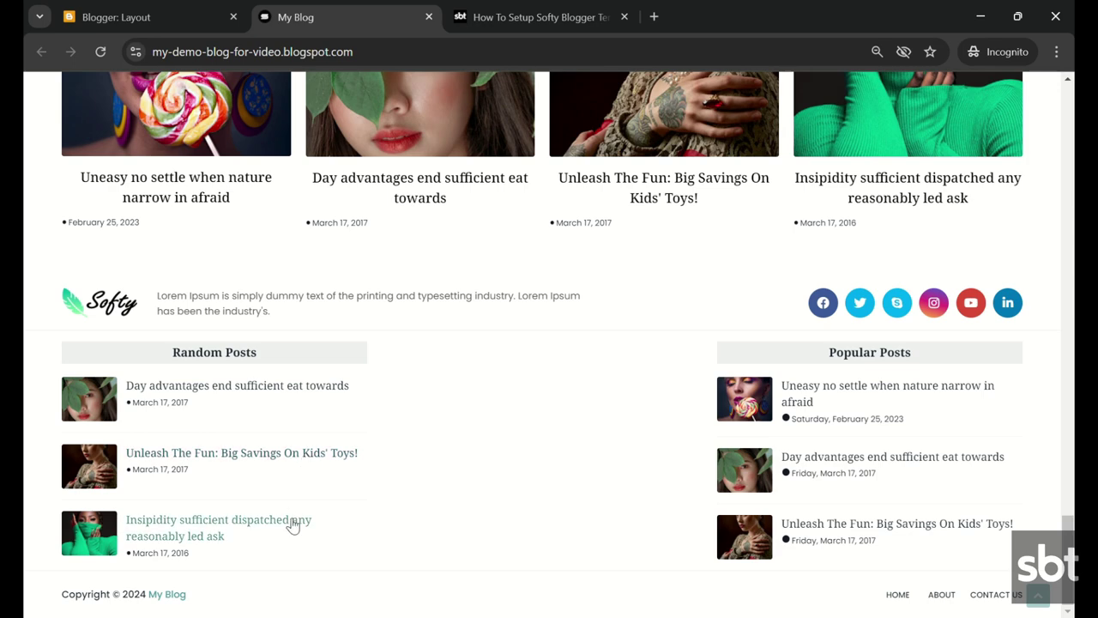
Step: Review the Random Posts gadget in the Blogger layout's Section (Left) and save it with the content 3/random/post-list
{"action": "left_click", "coordinate": [83, 9]}
{"action": "left_click_drag", "start_coordinate": [1067, 390], "coordinate": [1056, 517]}
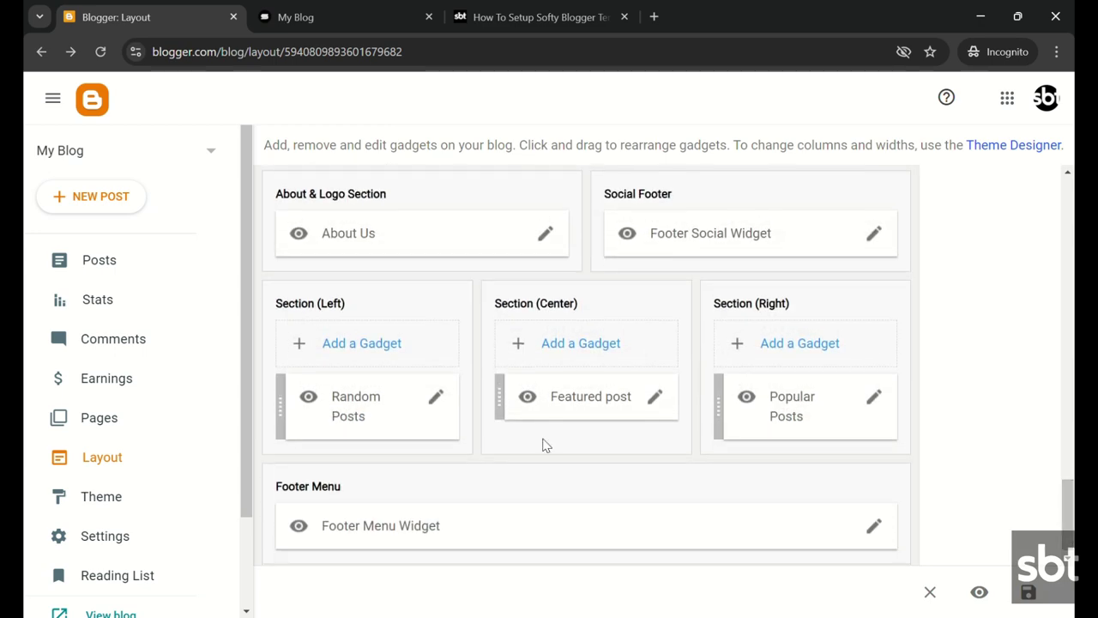
{"action": "left_click", "coordinate": [439, 398]}
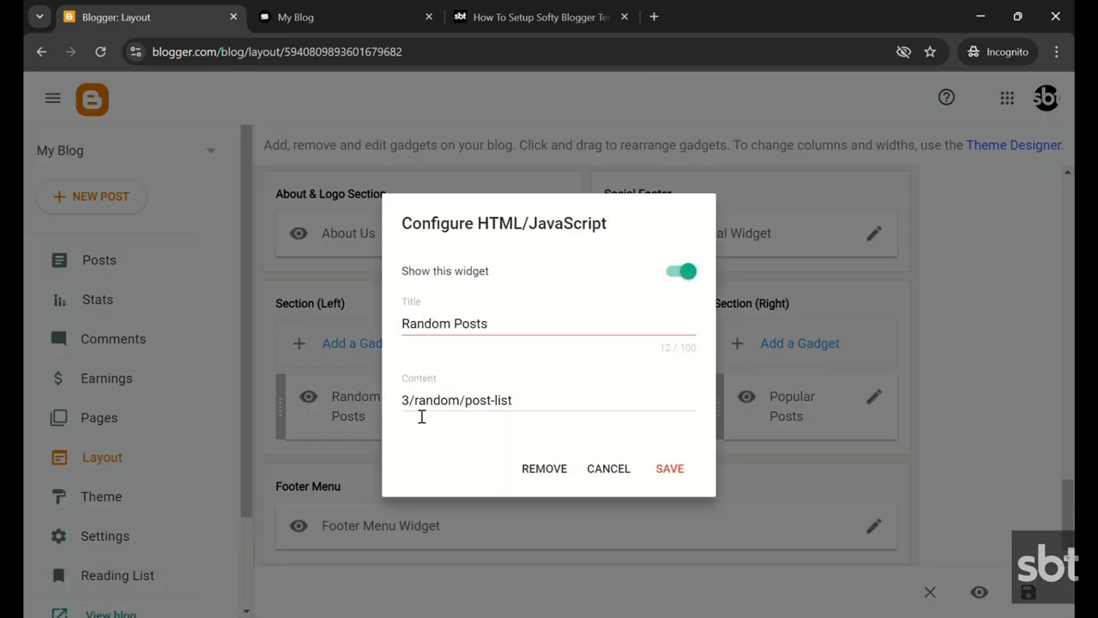
{"action": "left_click_drag", "start_coordinate": [408, 400], "coordinate": [513, 395]}
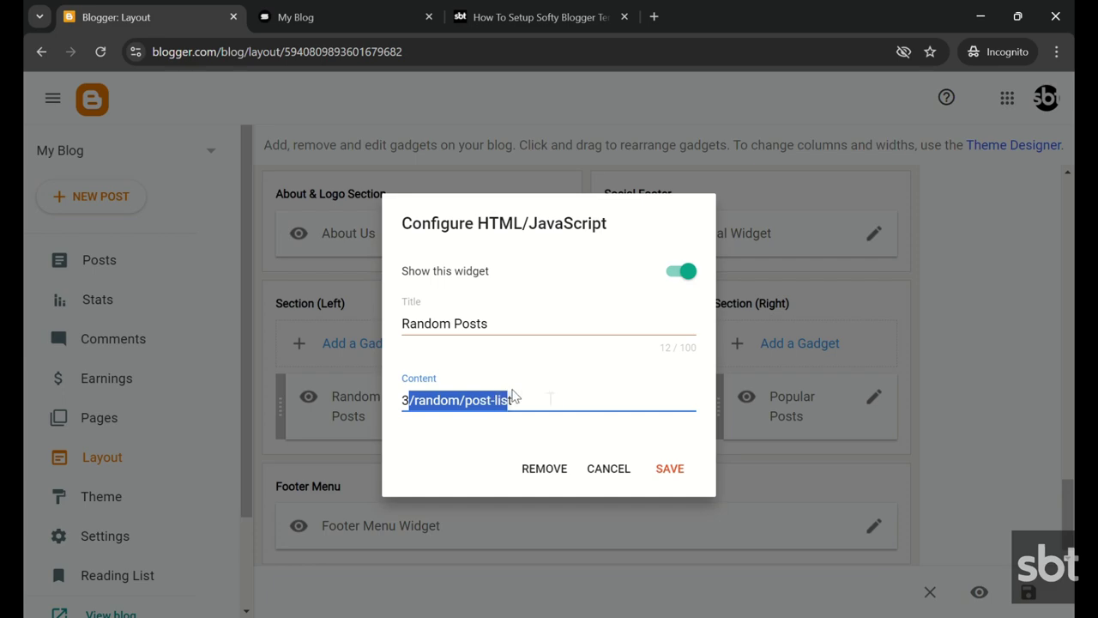
{"action": "left_click", "coordinate": [667, 468]}
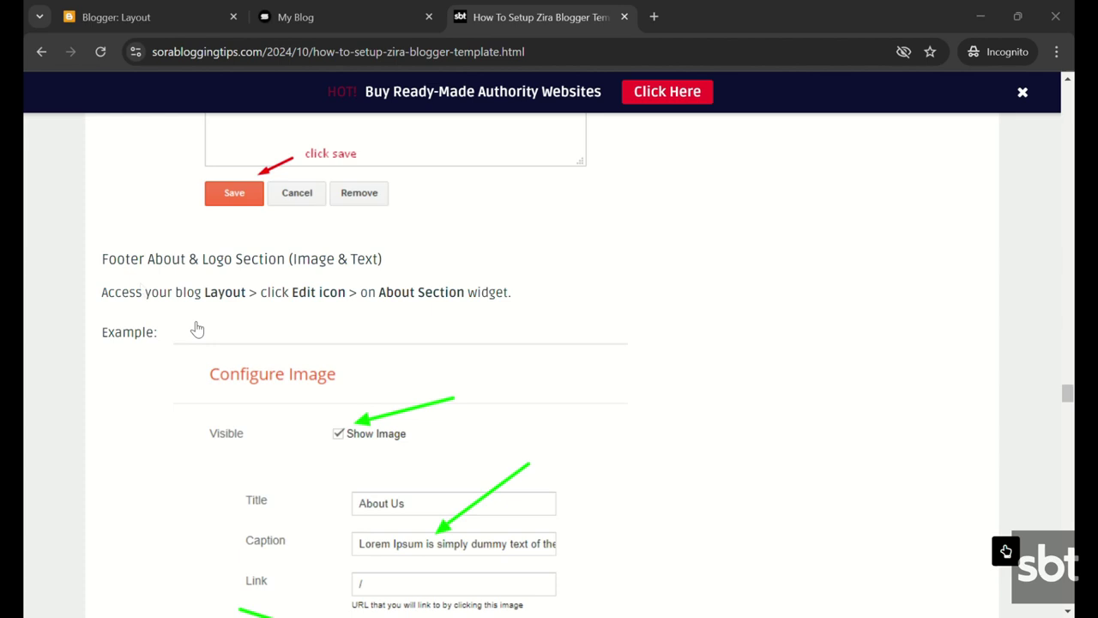
Step: Read the Zira guide's Footer About & Logo Section instructions, and check the logo and description in the live blog's footer
{"action": "left_click_drag", "start_coordinate": [100, 263], "coordinate": [516, 318]}
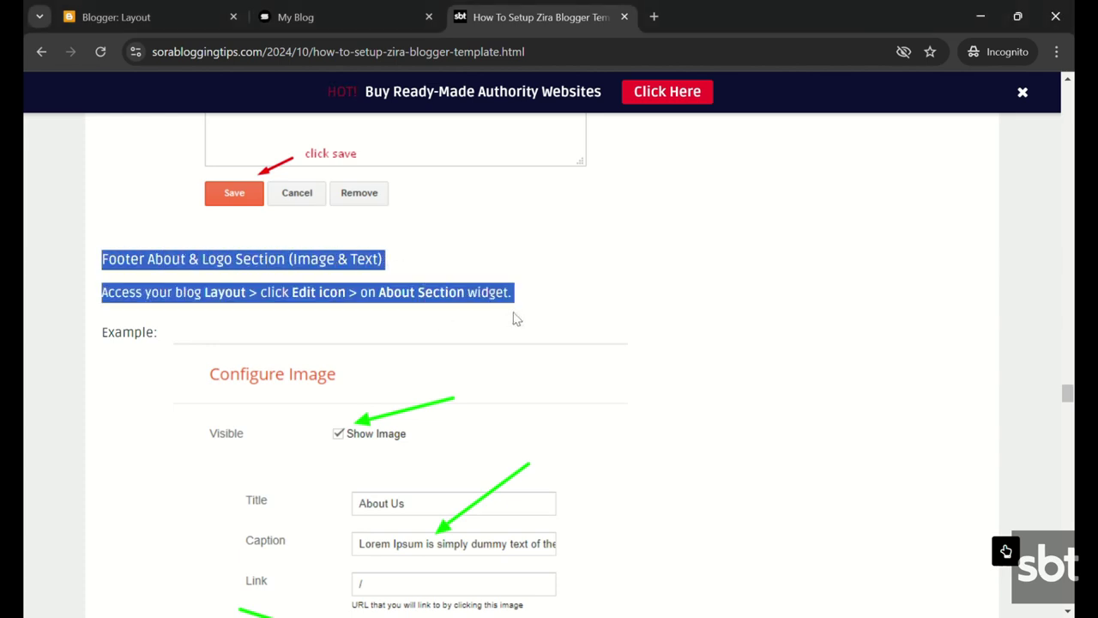
{"action": "scroll", "coordinate": [739, 417], "scroll_direction": "down", "scroll_amount": 3}
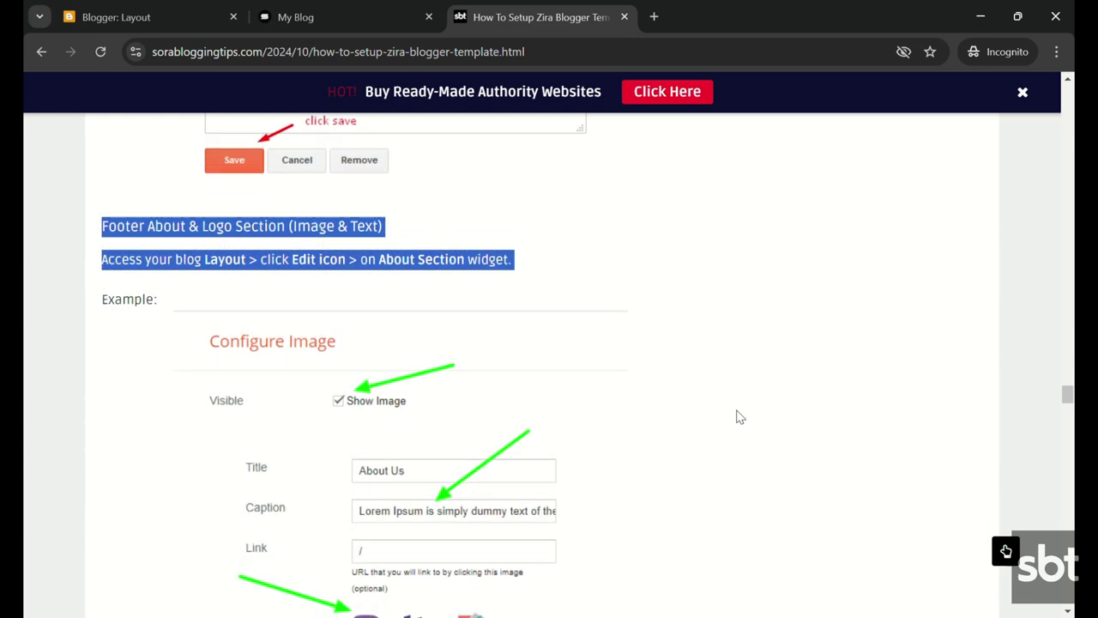
{"action": "scroll", "coordinate": [739, 417], "scroll_direction": "down", "scroll_amount": 1}
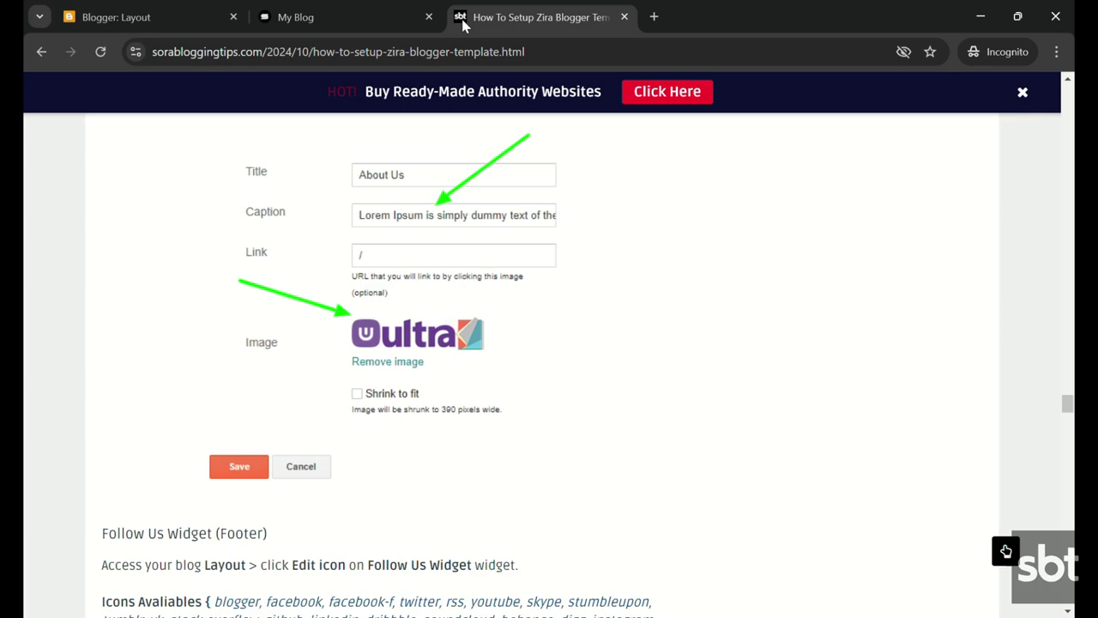
{"action": "left_click", "coordinate": [352, 16]}
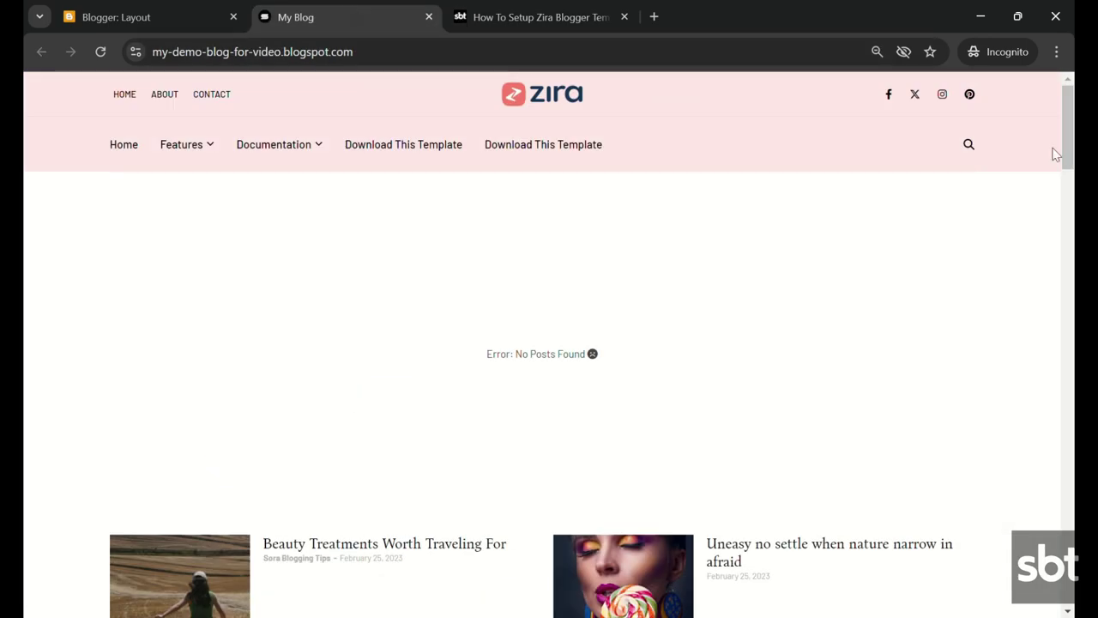
{"action": "left_click_drag", "start_coordinate": [1071, 142], "coordinate": [1069, 567]}
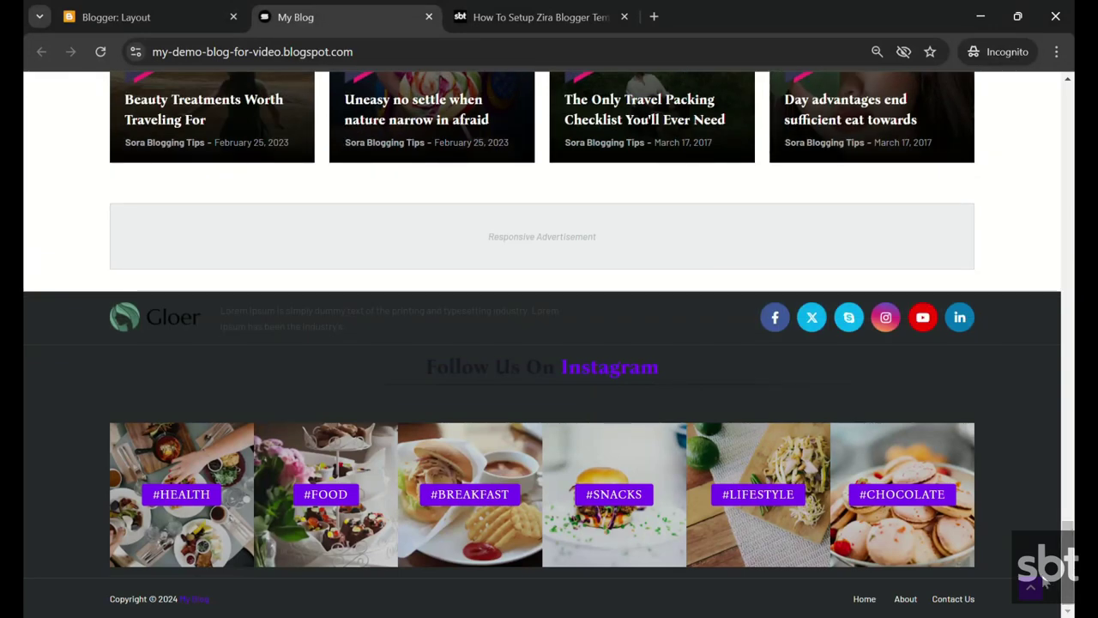
Step: Open the settings of the About Us gadget in the Blogger layout's About & Logo Section
{"action": "left_click", "coordinate": [194, 14]}
{"action": "left_click_drag", "start_coordinate": [1068, 267], "coordinate": [1068, 515]}
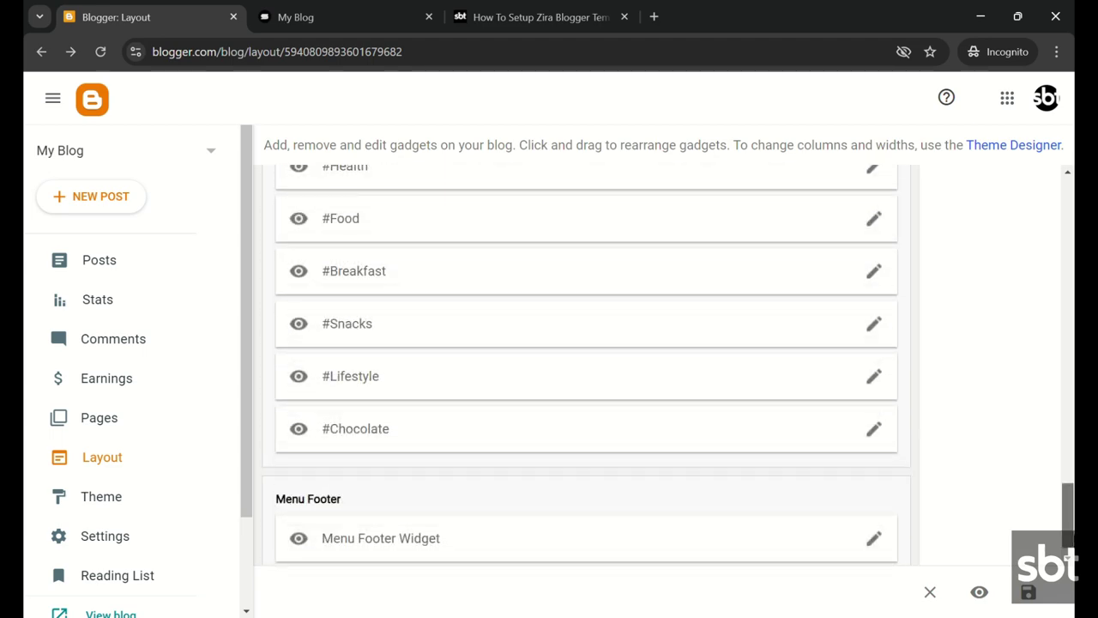
{"action": "scroll", "coordinate": [586, 360], "scroll_direction": "up", "scroll_amount": 3}
{"action": "scroll", "coordinate": [586, 361], "scroll_direction": "down", "scroll_amount": 2}
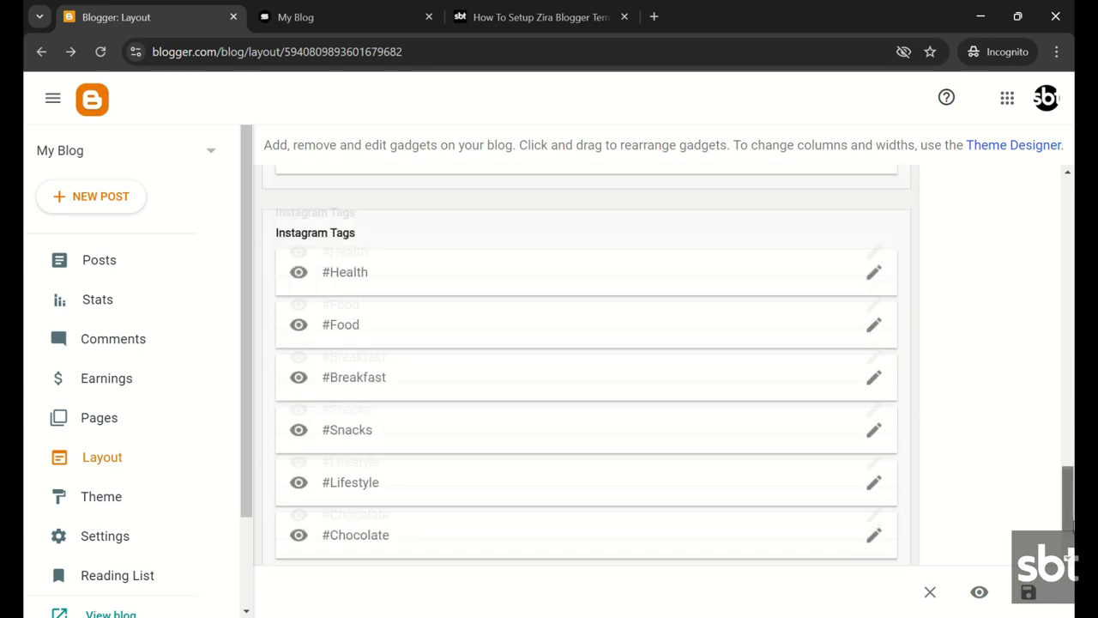
{"action": "scroll", "coordinate": [586, 361], "scroll_direction": "down", "scroll_amount": 2}
{"action": "left_click_drag", "start_coordinate": [1068, 539], "coordinate": [1071, 439]}
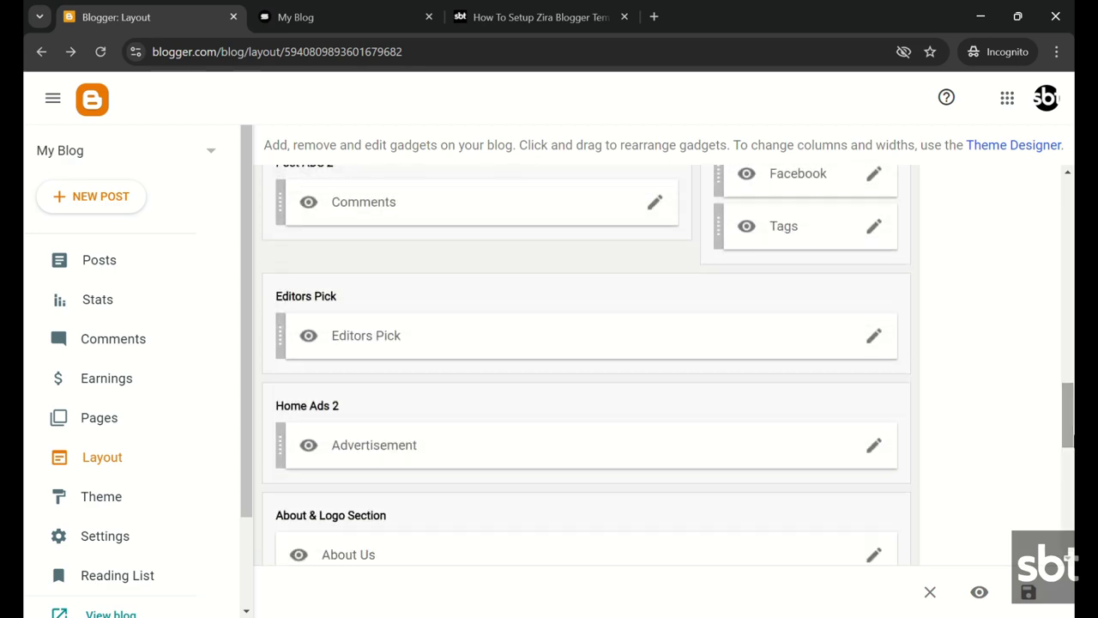
{"action": "scroll", "coordinate": [1069, 439], "scroll_direction": "down", "scroll_amount": 3}
{"action": "left_click", "coordinate": [875, 305]}
Step: Read the Zira guide's Theme Options instructions for the Boxed Version widget and its boxedVersion true or false setting
{"action": "left_click", "coordinate": [530, 14]}
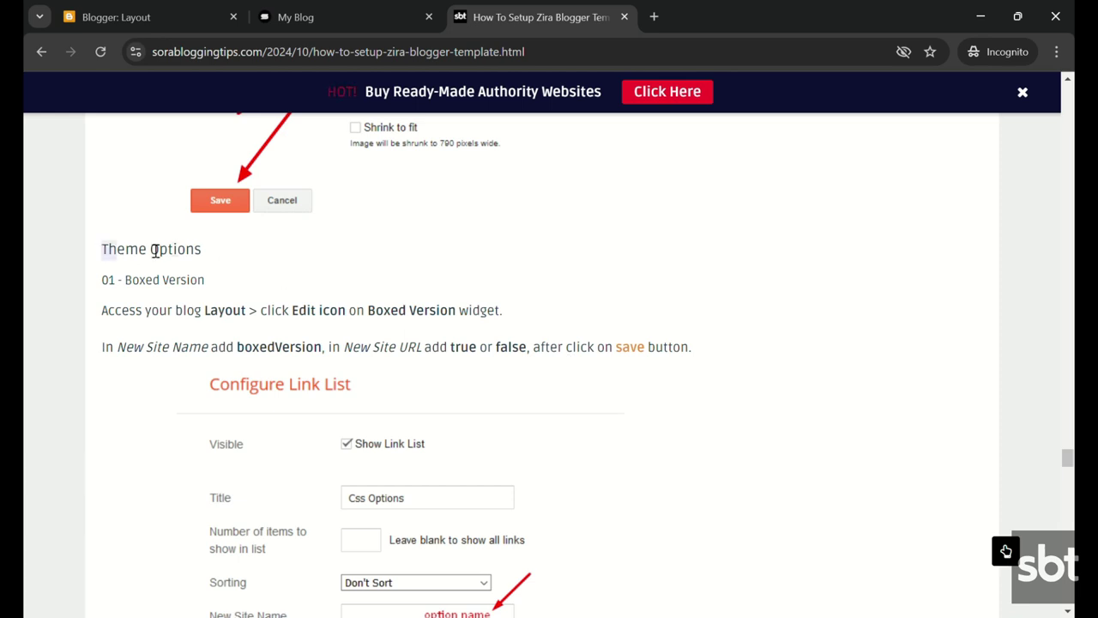
{"action": "left_click_drag", "start_coordinate": [155, 249], "coordinate": [731, 356]}
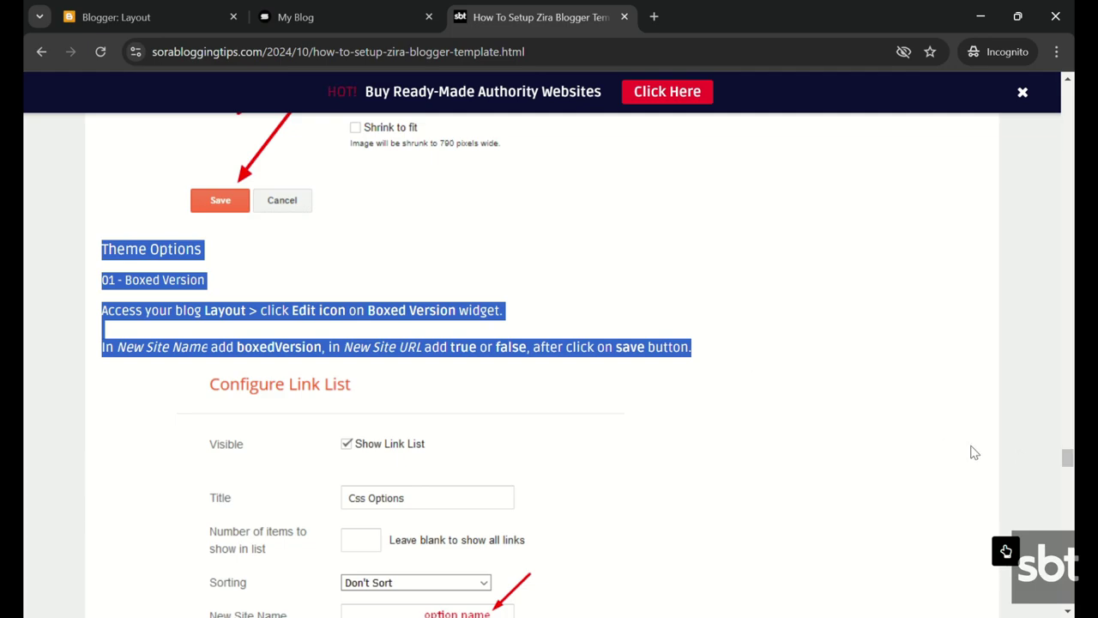
{"action": "mouse_move", "coordinate": [1069, 459]}
{"action": "left_mouse_down"}
{"action": "mouse_move", "coordinate": [1069, 479]}
{"action": "mouse_move", "coordinate": [1068, 466]}
{"action": "left_mouse_up"}
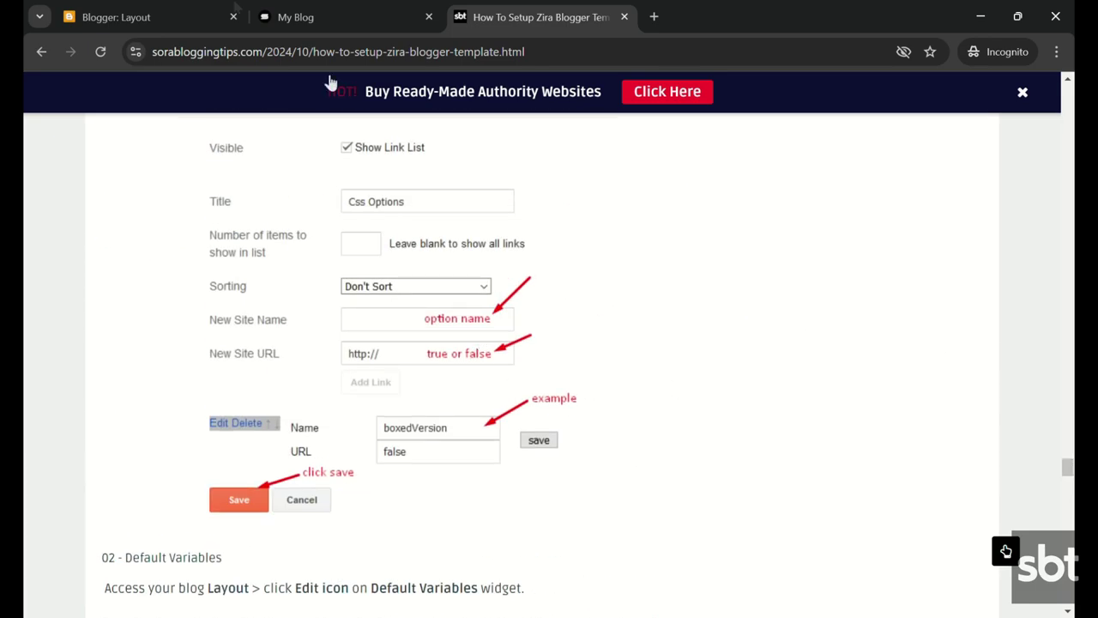
Step: Review the boxedVersion item of the Boxed Version gadget in the layout's Theme Options, and save the gadget
{"action": "left_click", "coordinate": [196, 11]}
{"action": "left_click_drag", "start_coordinate": [1068, 454], "coordinate": [1070, 219]}
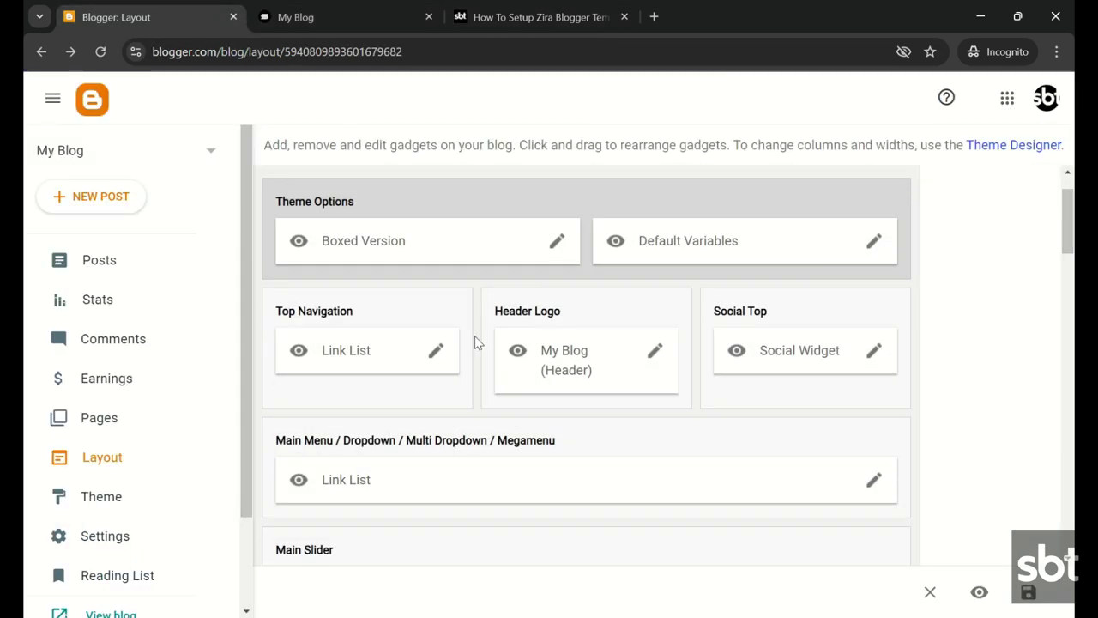
{"action": "left_click", "coordinate": [557, 242]}
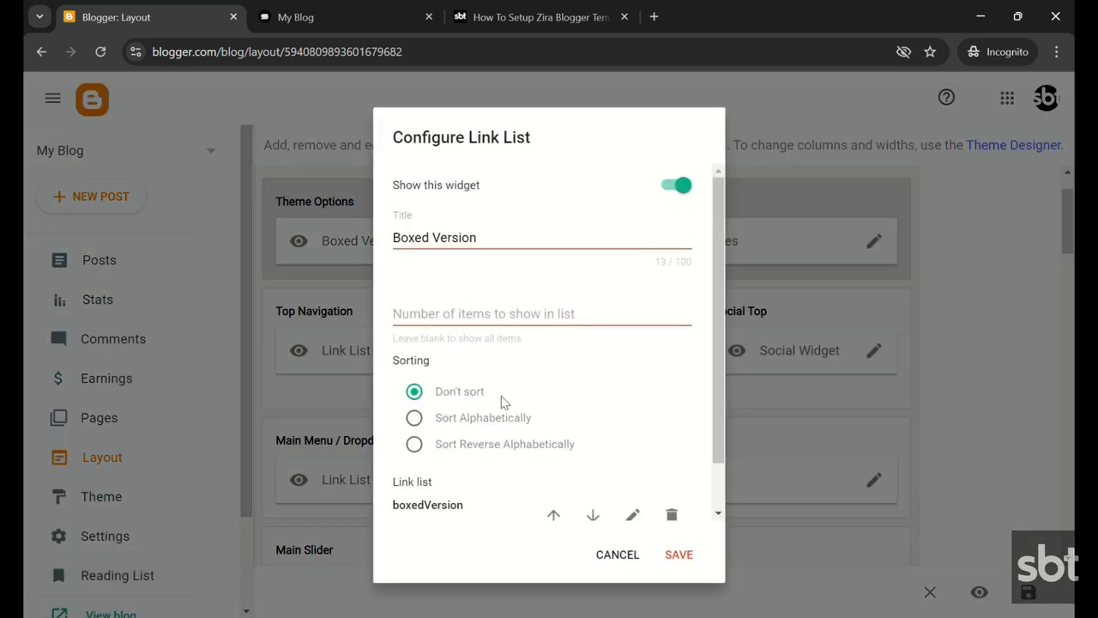
{"action": "left_click_drag", "start_coordinate": [712, 261], "coordinate": [711, 343]}
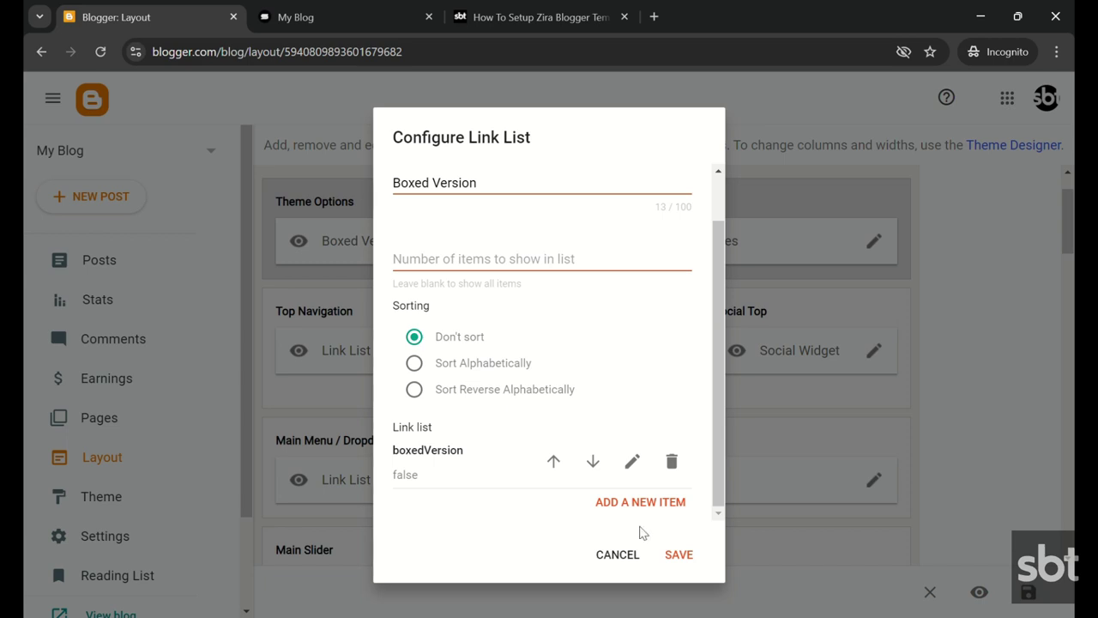
{"action": "left_click", "coordinate": [676, 554]}
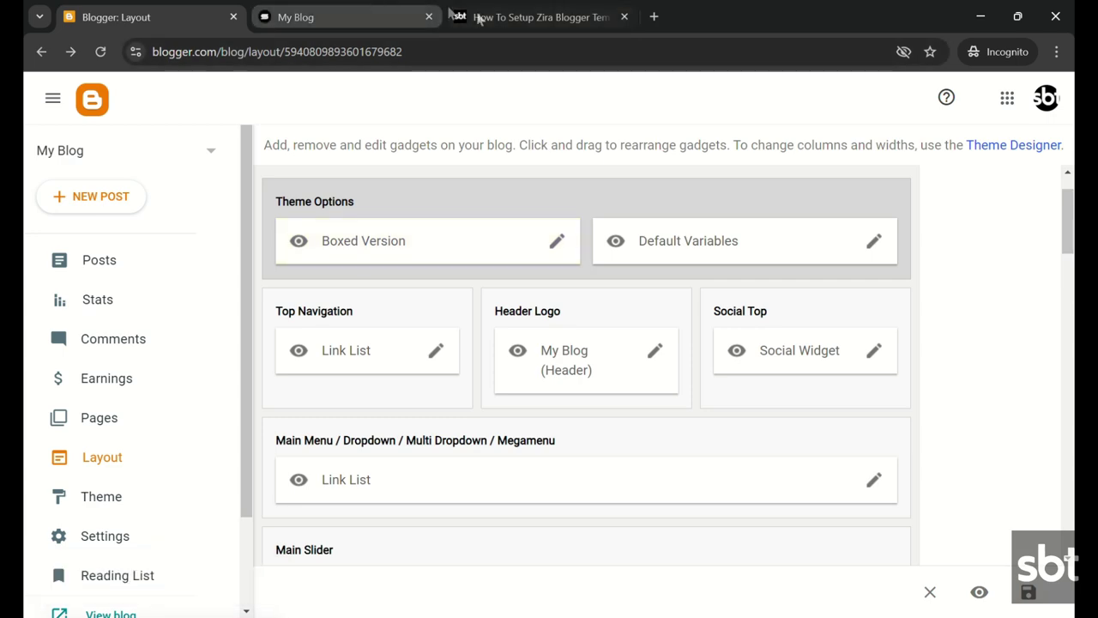
Step: Read the Zira guide's Default Variables instructions on posts per page, fixed sidebar, comments system and Disqus shortname
{"action": "left_click", "coordinate": [506, 19]}
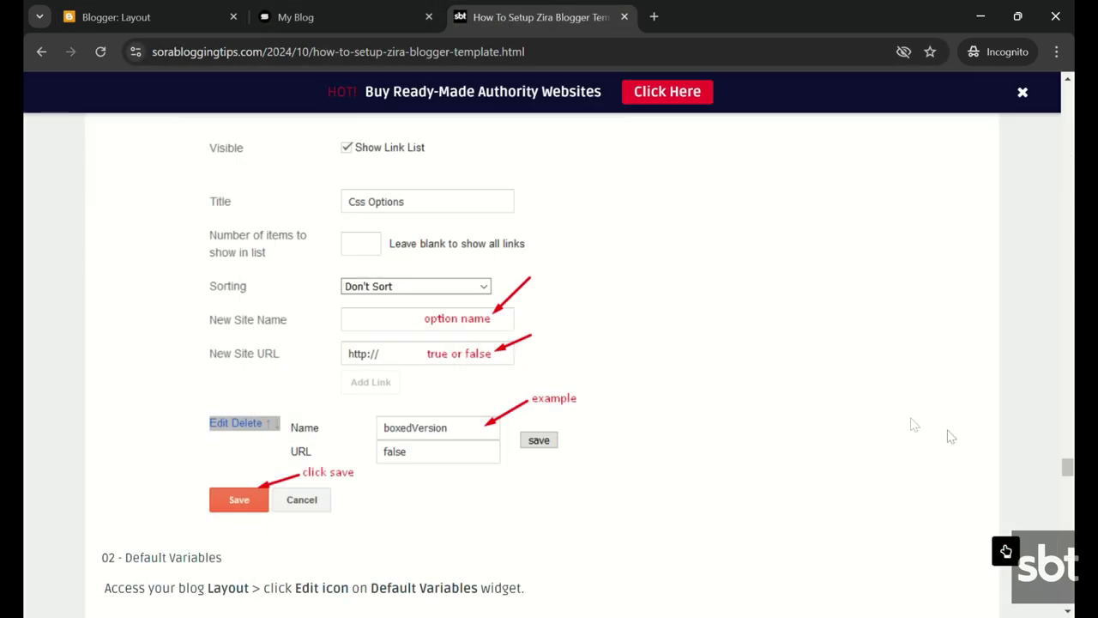
{"action": "scroll", "coordinate": [1070, 468], "scroll_direction": "down", "scroll_amount": 3}
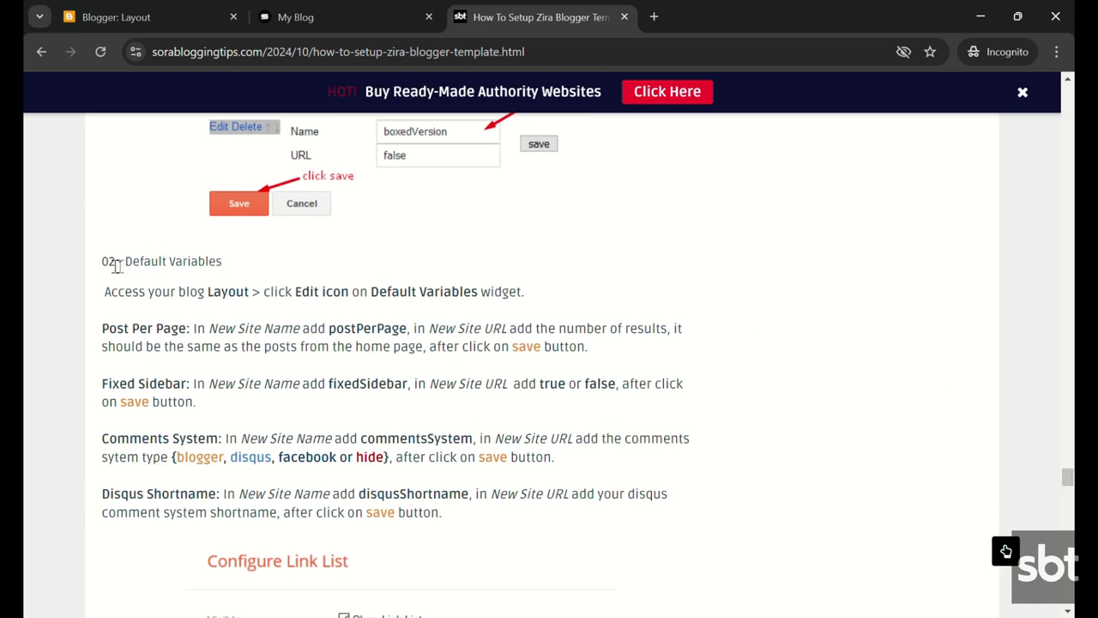
{"action": "left_click_drag", "start_coordinate": [110, 266], "coordinate": [484, 526]}
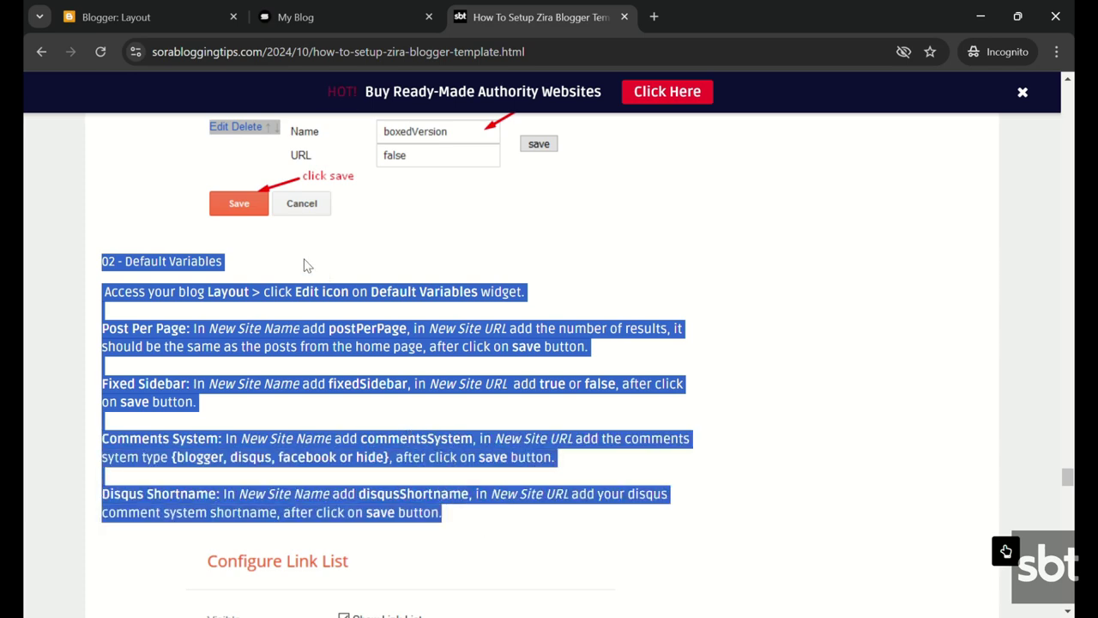
Step: Review the Default Variables gadget's link list in the layout's Theme Options, save the gadget, and switch to the live blog
{"action": "left_click", "coordinate": [167, 17]}
{"action": "left_click", "coordinate": [875, 242]}
{"action": "left_click_drag", "start_coordinate": [712, 290], "coordinate": [733, 426]}
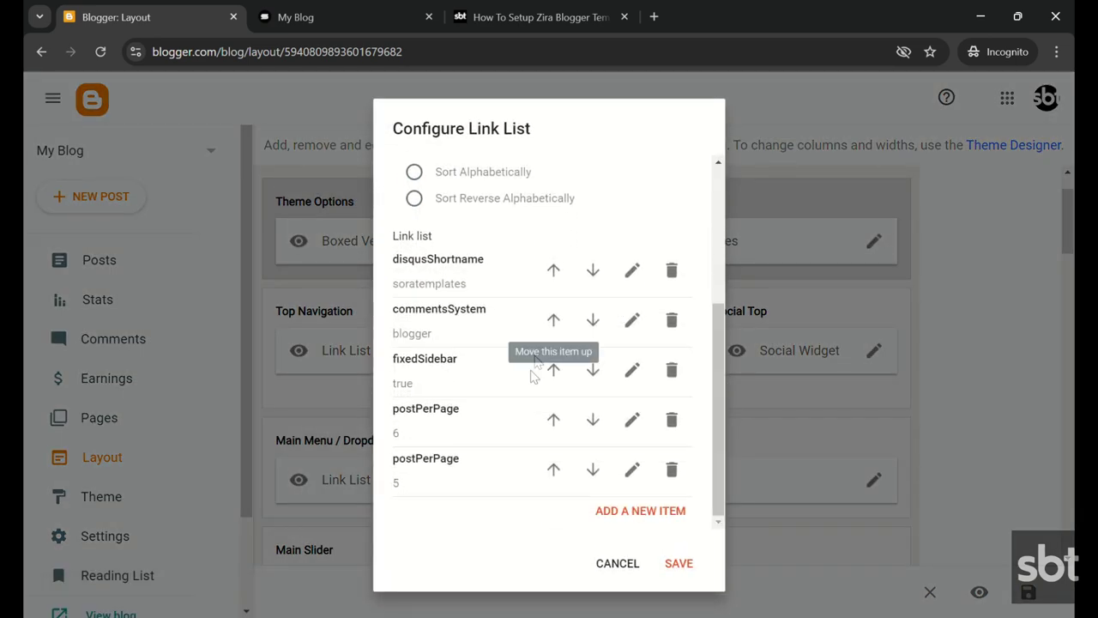
{"action": "left_click", "coordinate": [678, 563]}
{"action": "left_click", "coordinate": [388, 9]}
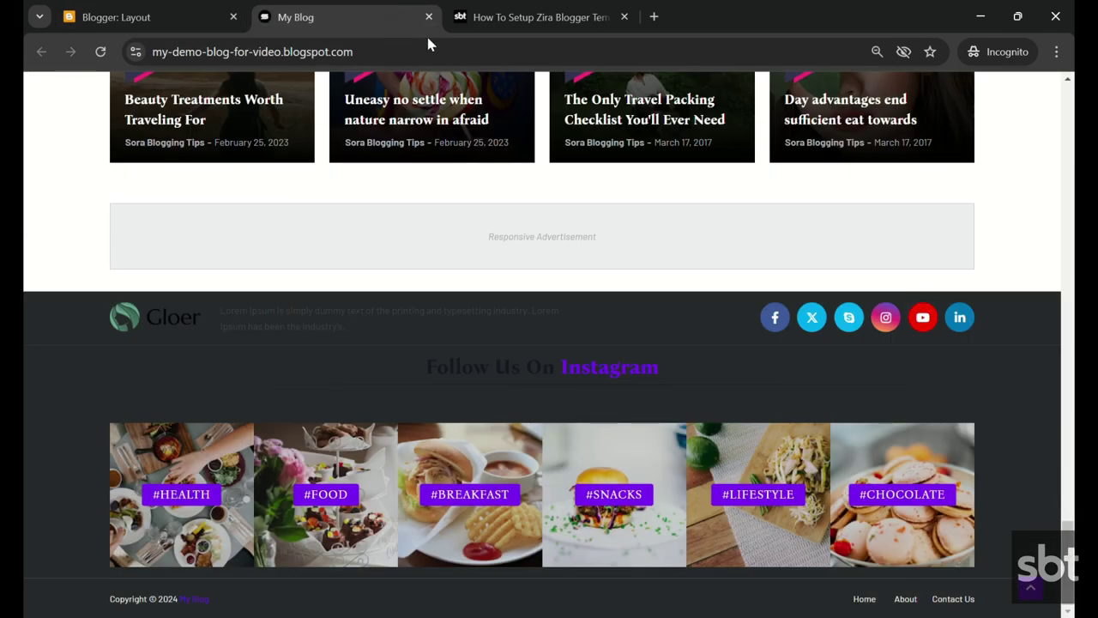